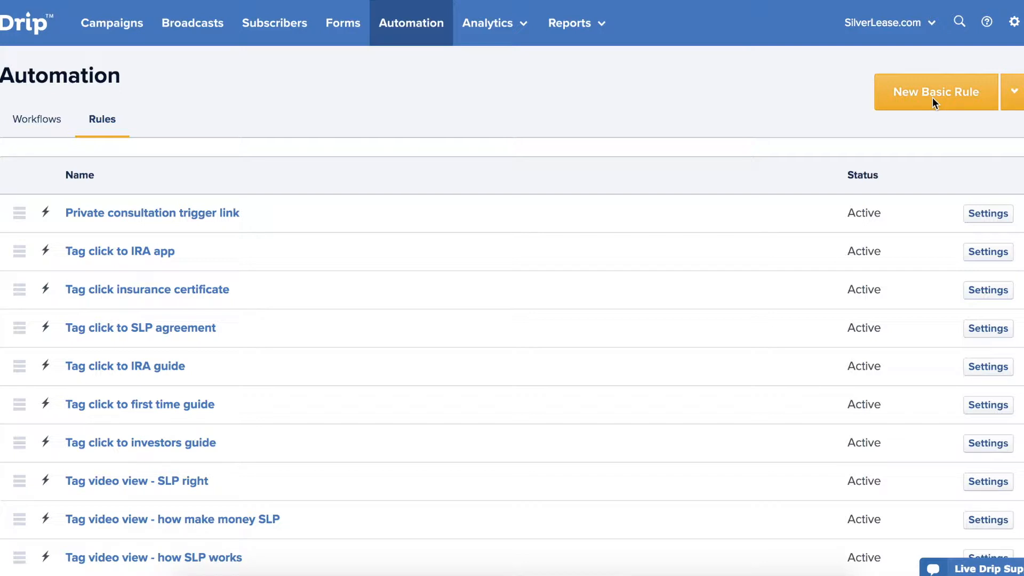
Create a new basic rule from the Automation rules list, opening draft Rule #17.
left_click(933, 97)
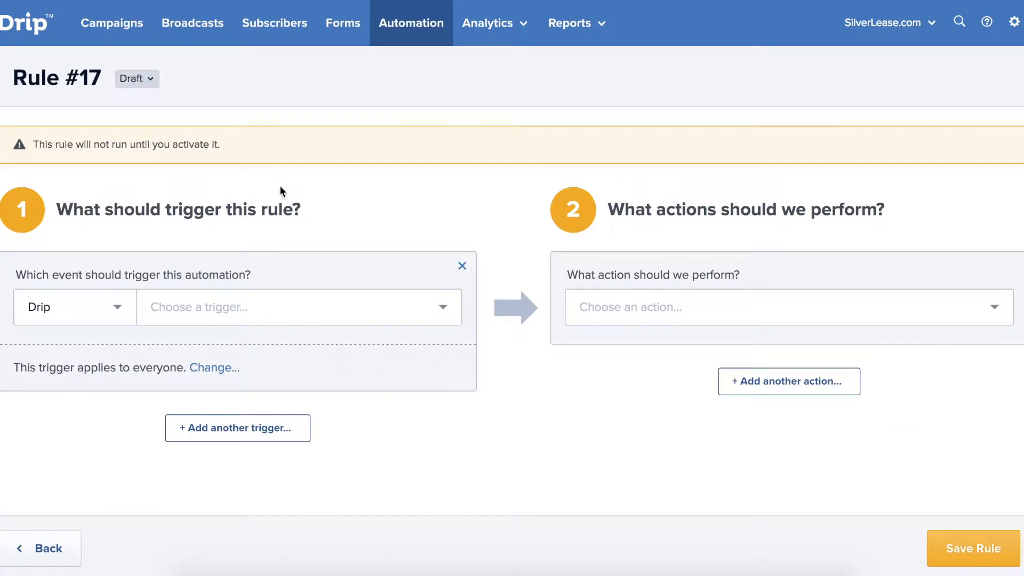
left_click(250, 308)
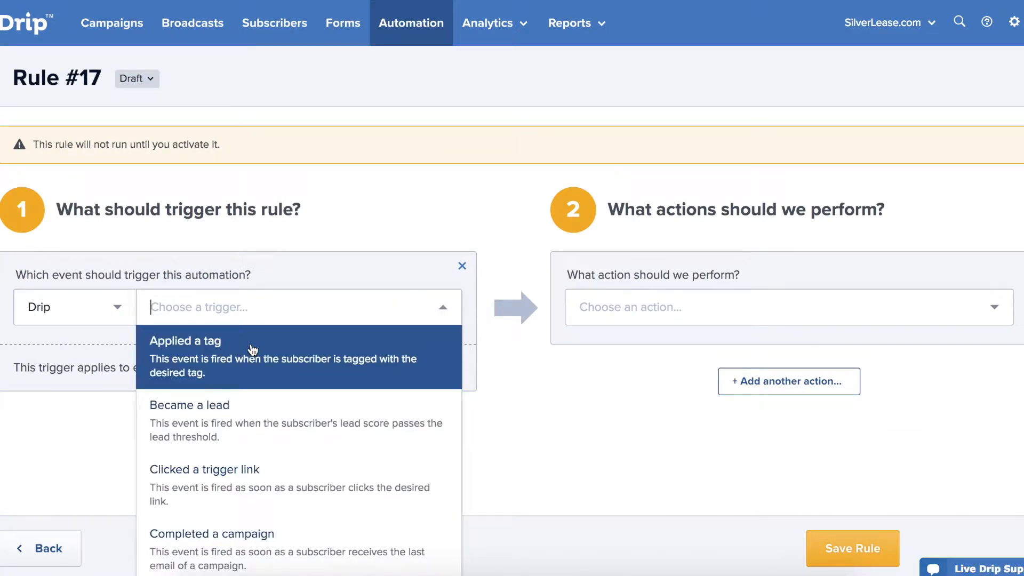
left_click(253, 469)
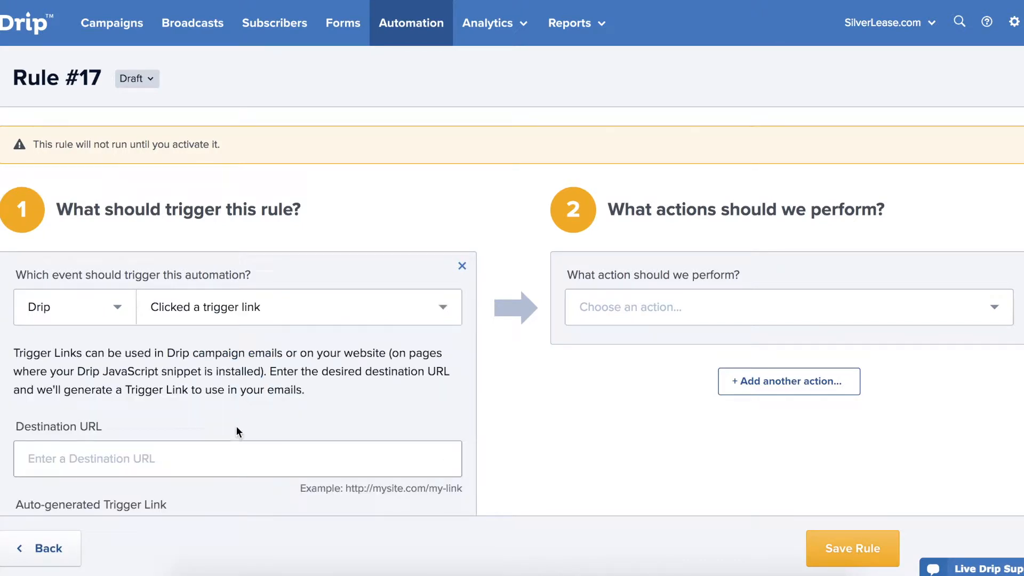
left_click(235, 458)
type("http")
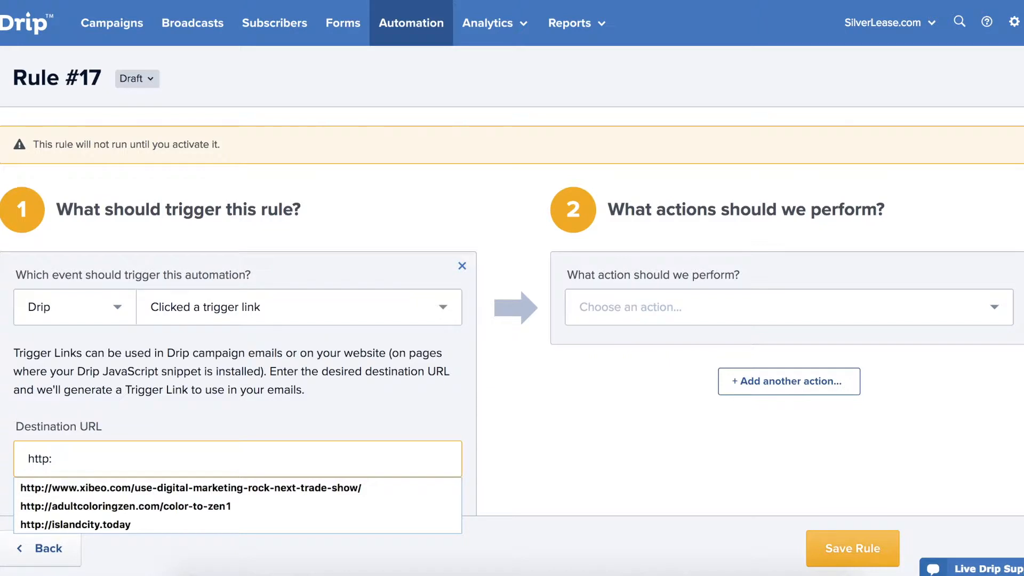
type("://silverlease.com/priv")
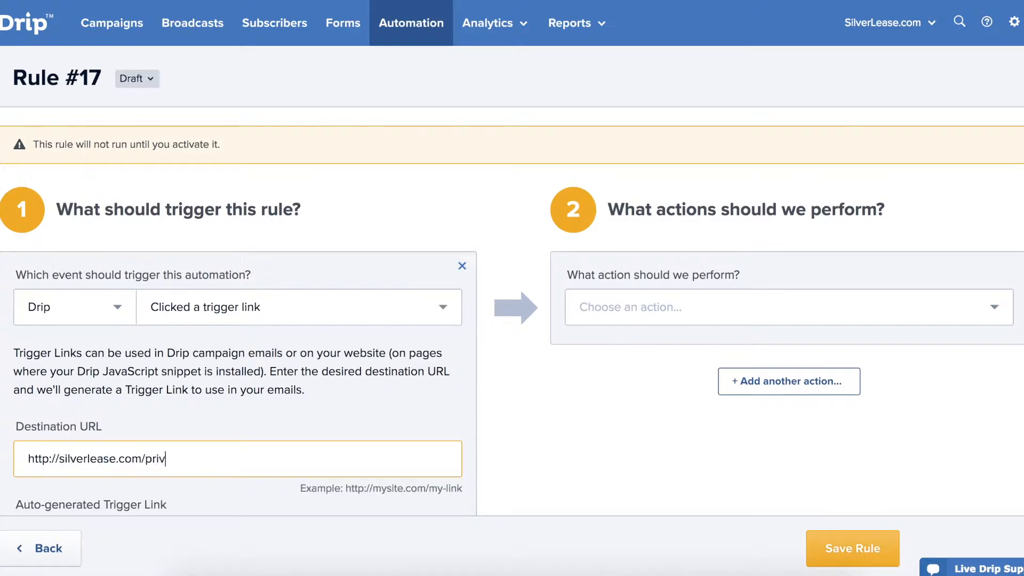
type("ate-walkthr")
key("BackSpace")
type("hrough-confirmation/")
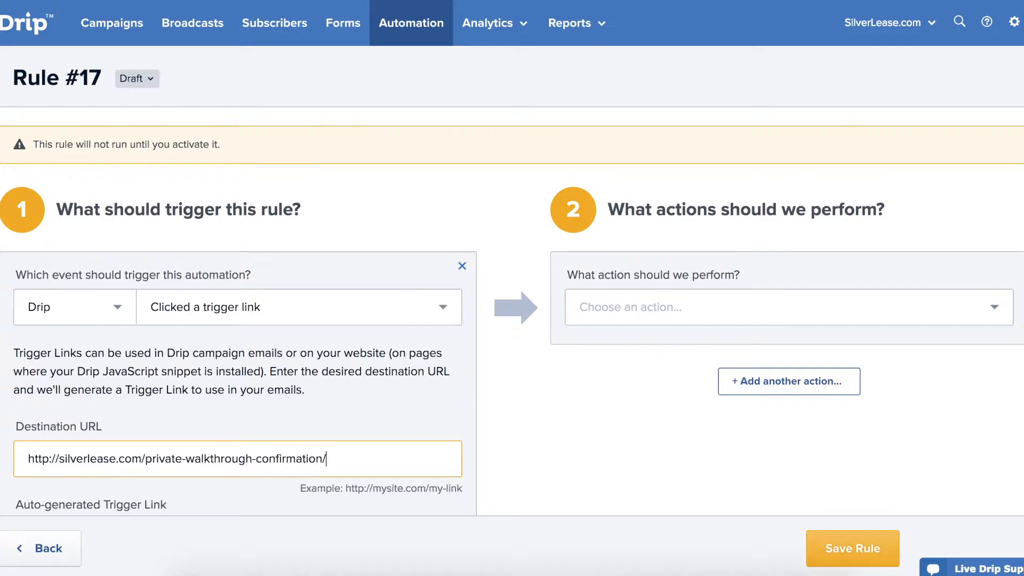
Make the rule apply the tag 'Requested consultation' and save it.
left_click(668, 302)
left_click(679, 361)
left_click(697, 386)
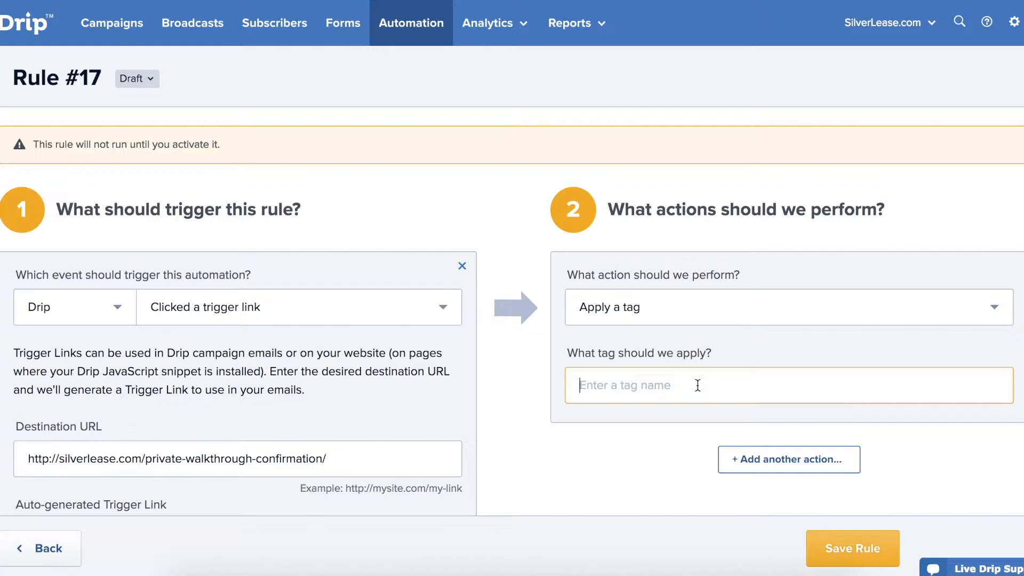
type("Reque")
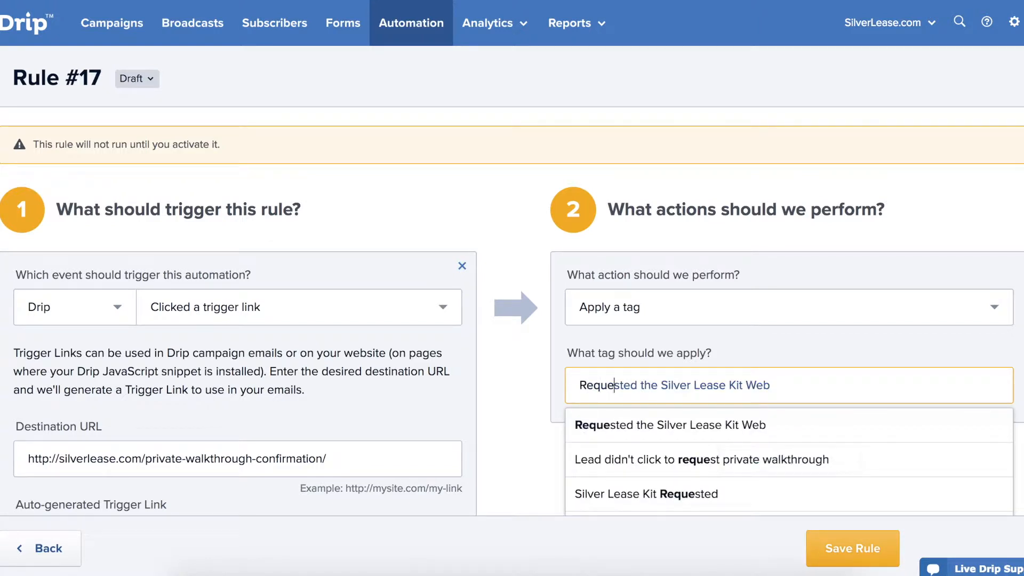
type("sted consultaito")
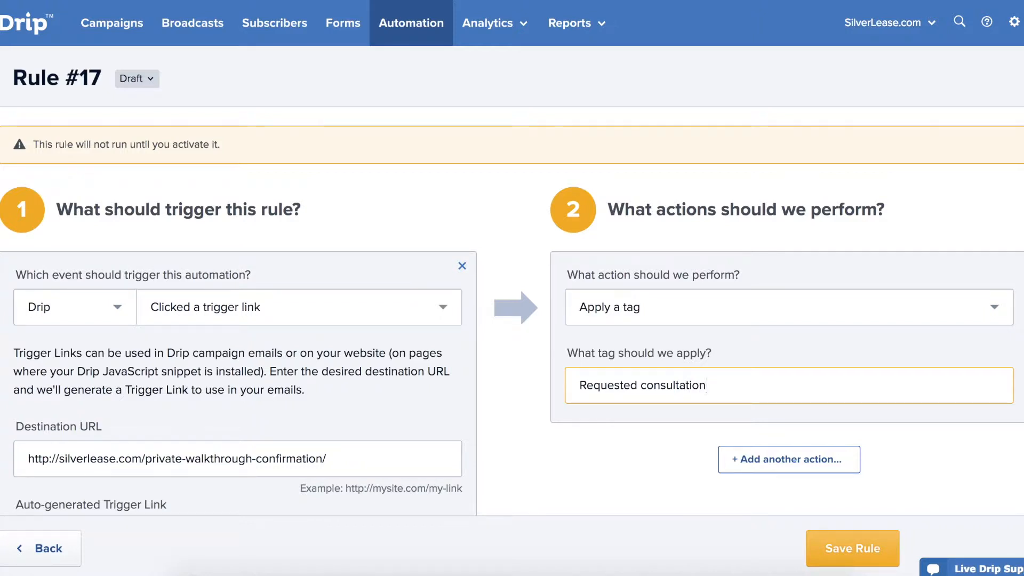
left_click(854, 549)
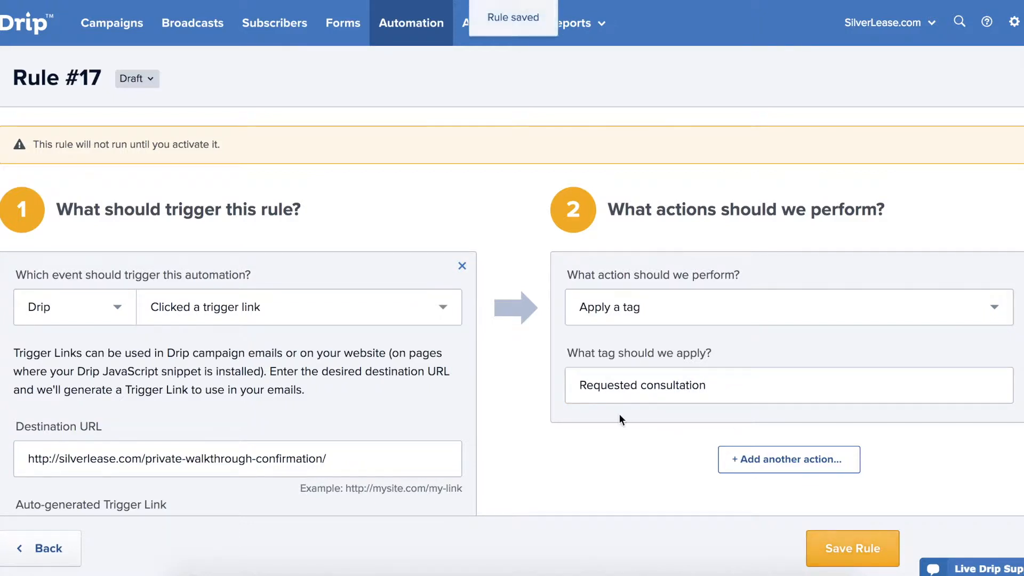
Rename the rule to 'Apply tag on click consultation request'.
left_click(95, 79)
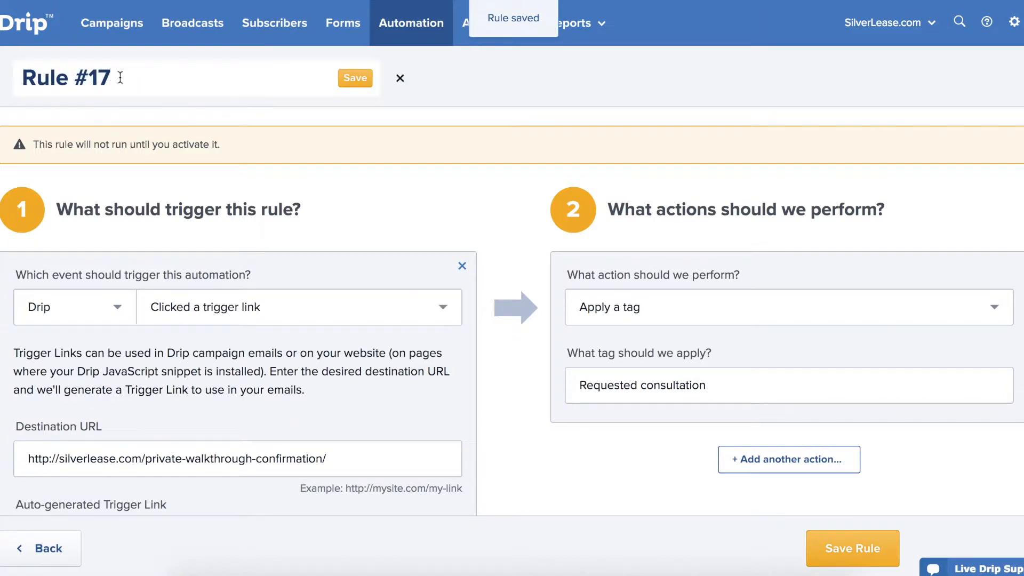
left_click_drag(120, 78, 21, 78)
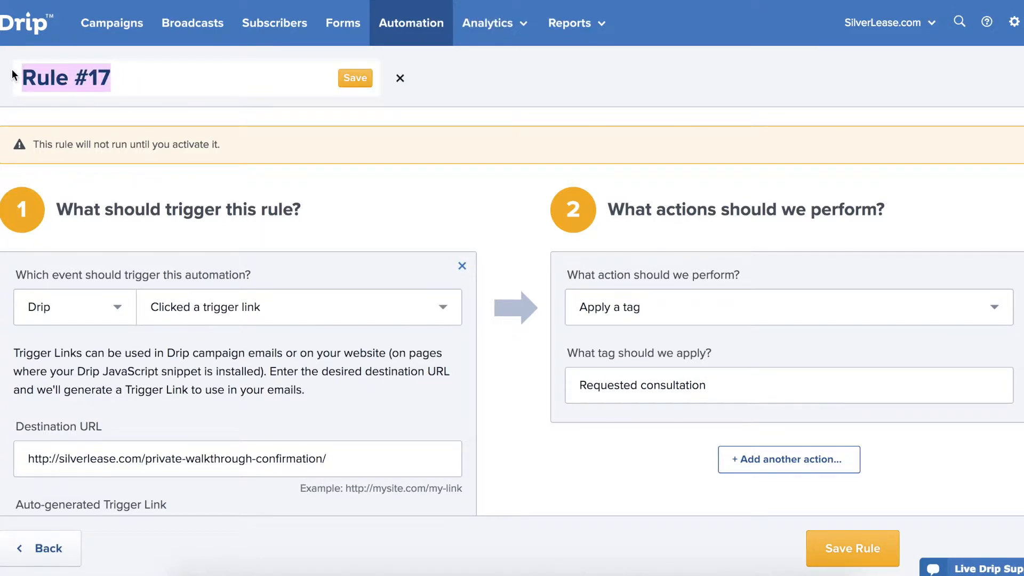
type("Apply")
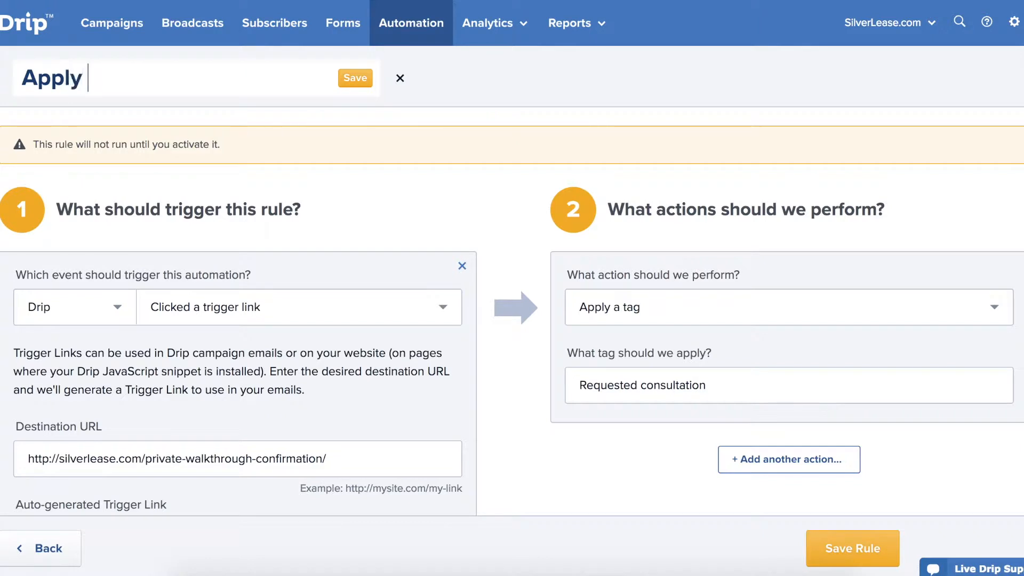
type(" tag on click ")
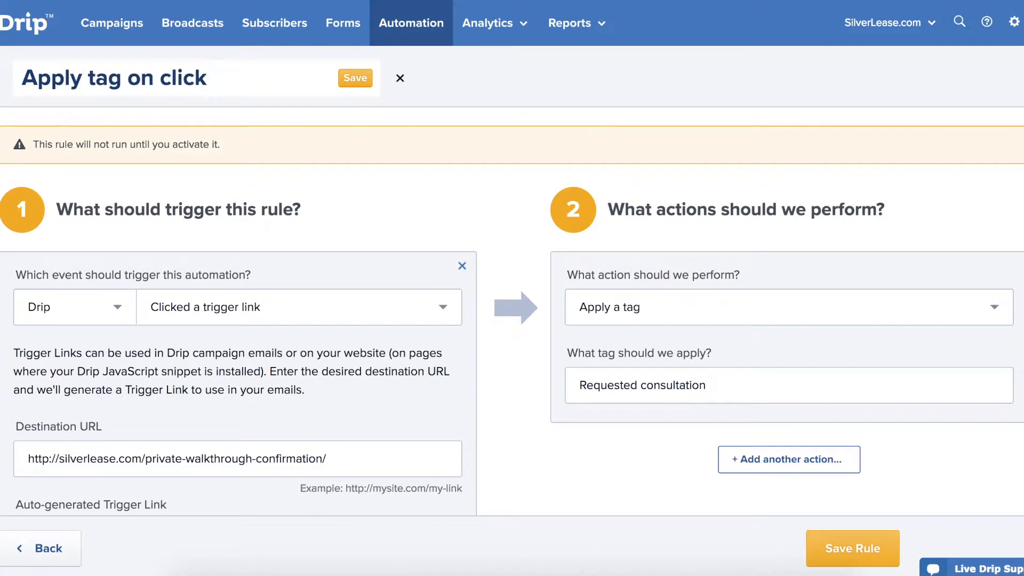
type("consult")
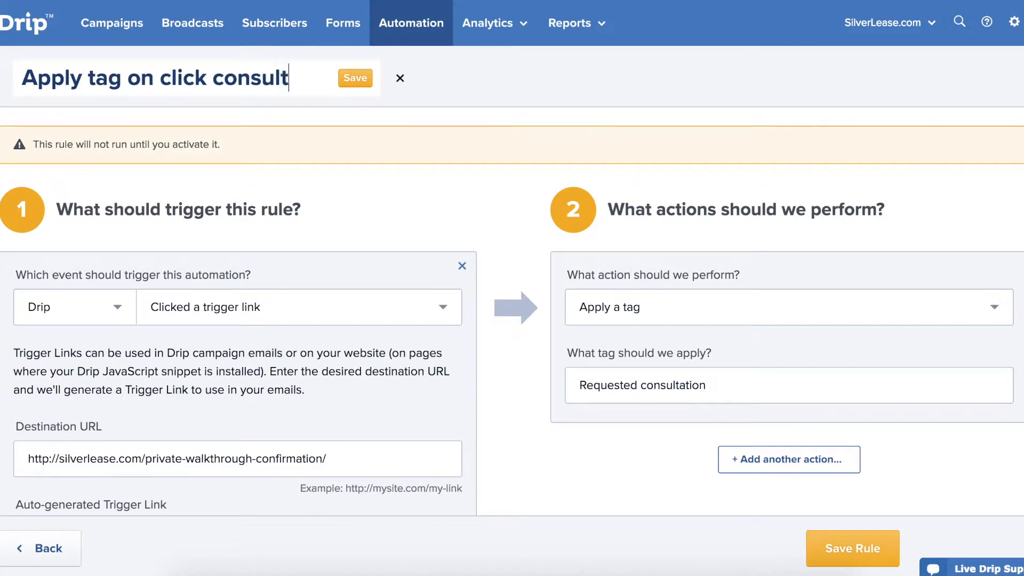
type("ation request")
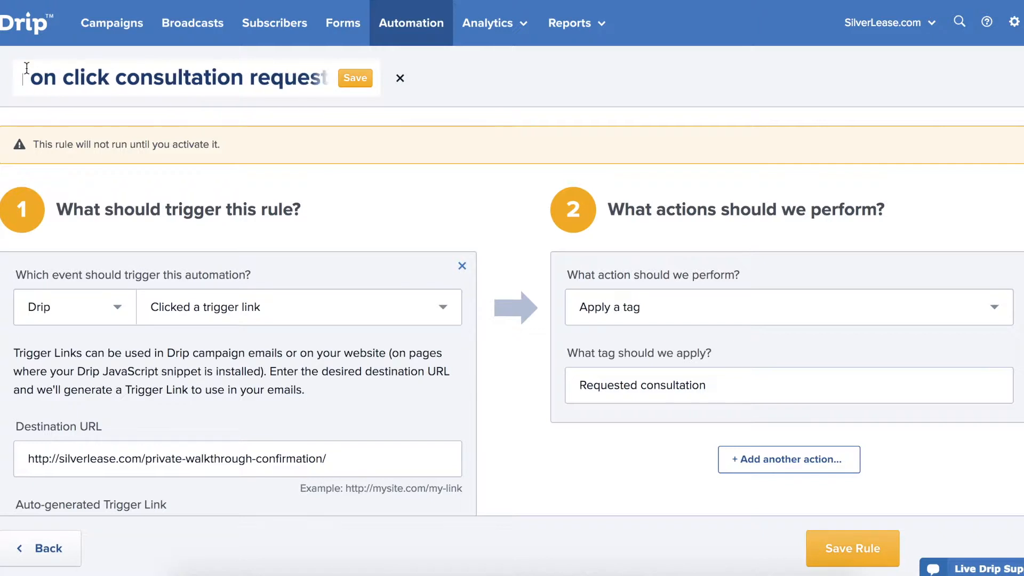
left_click(354, 77)
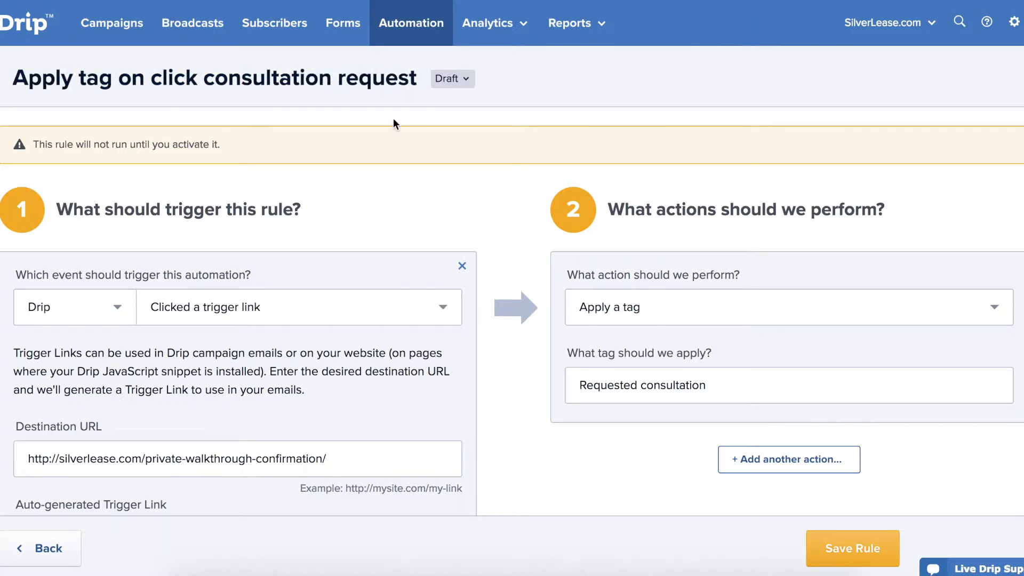
Activate the rule and go back to the rules list.
left_click(475, 81)
left_click(470, 111)
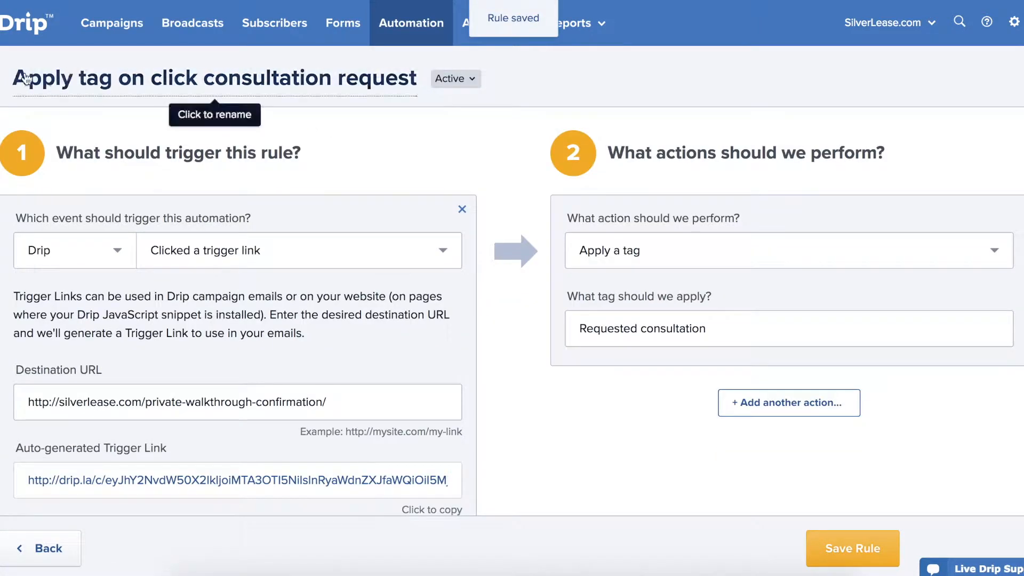
left_click(2, 82)
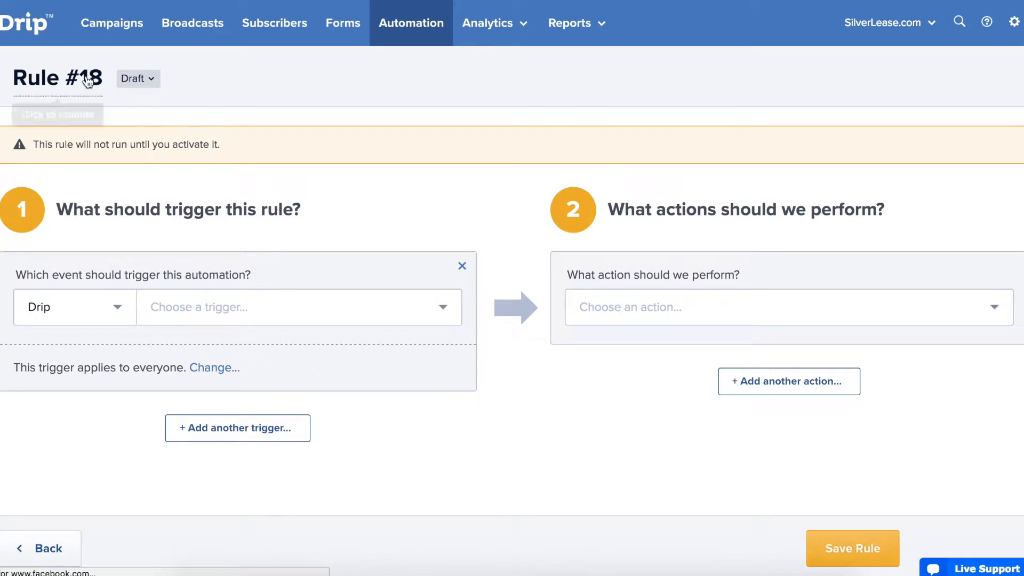
Rename the new rule to 'Apply tag consultation scheduled'.
left_click(104, 78)
key("ctrl+a")
type("Ap")
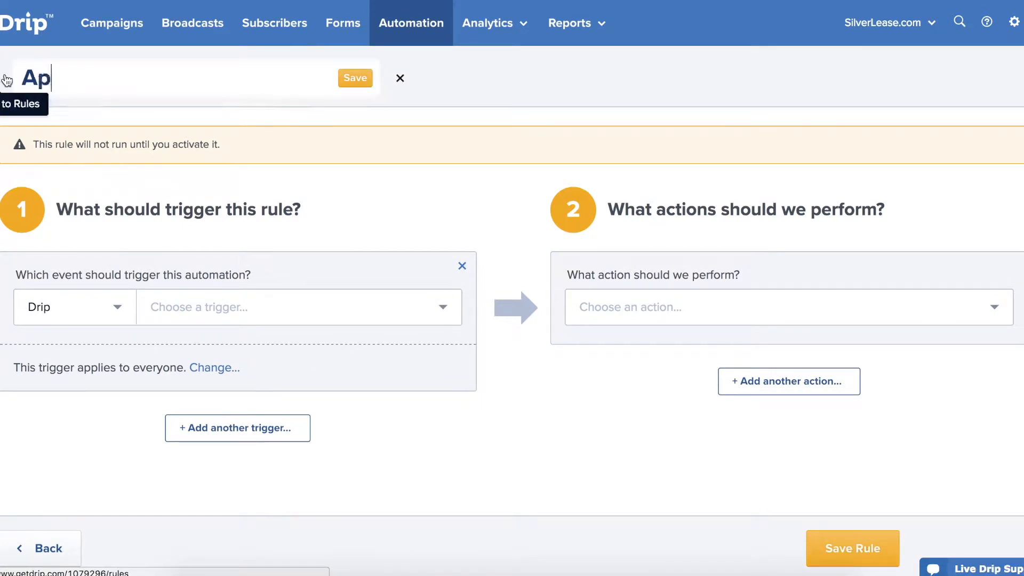
type("ply tag ")
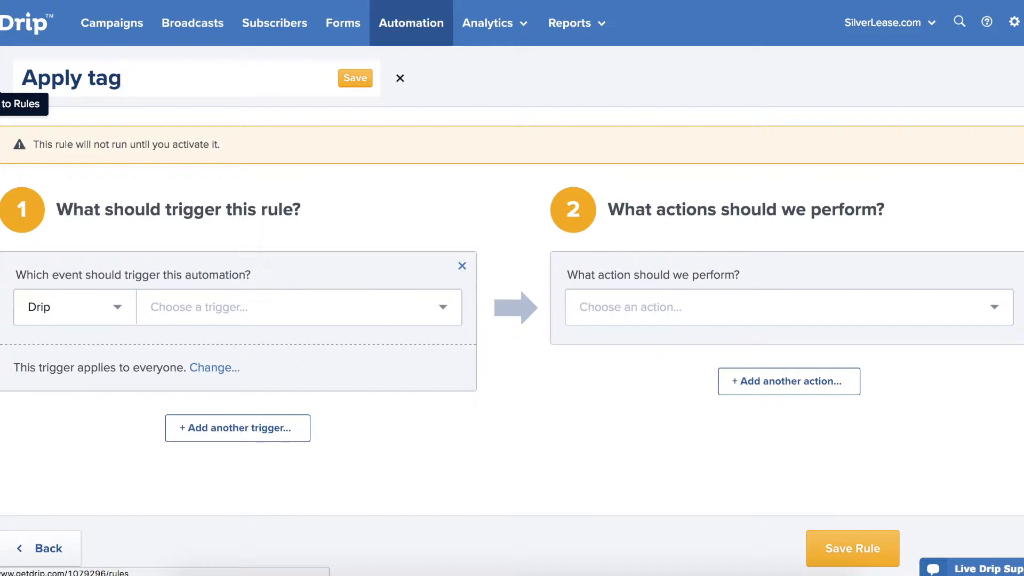
type("consultation scheduled")
left_click(406, 79)
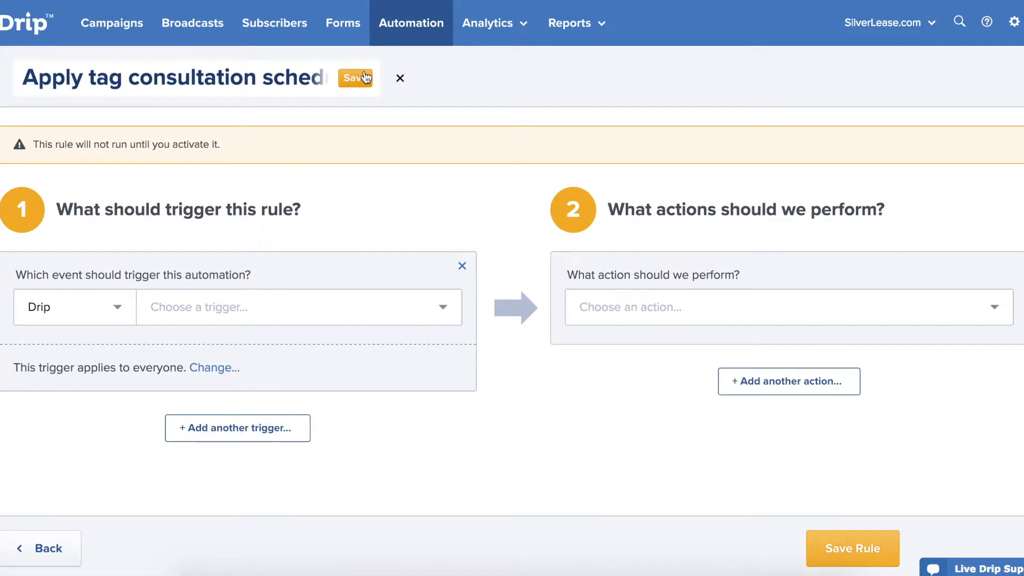
Set the rule's trigger to 'Clicked a trigger link'.
left_click(117, 315)
scroll(122, 316, "down", 1)
scroll(107, 359, "down", 5)
scroll(105, 426, "down", 4)
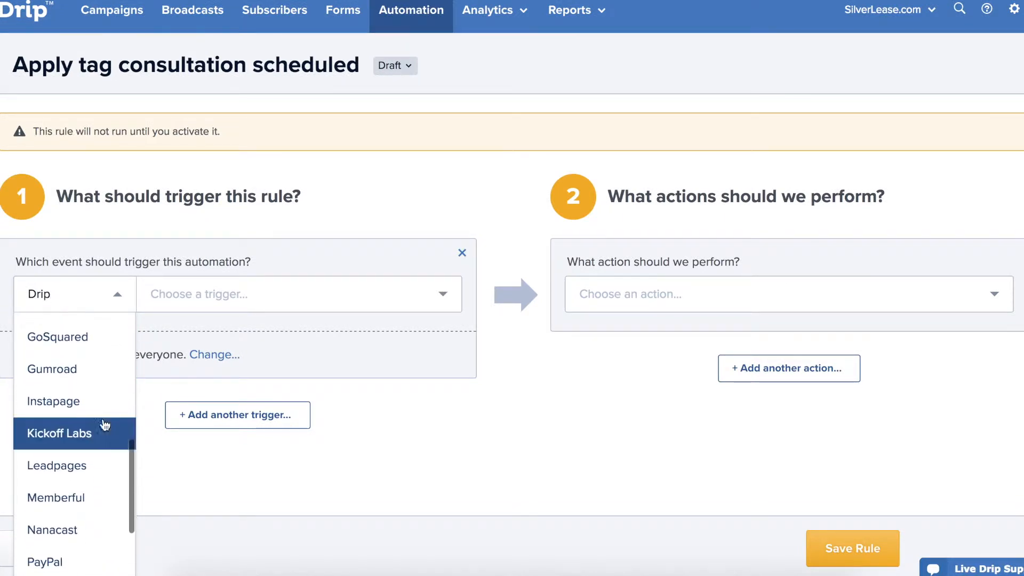
scroll(103, 359, "up", 6)
left_click(229, 299)
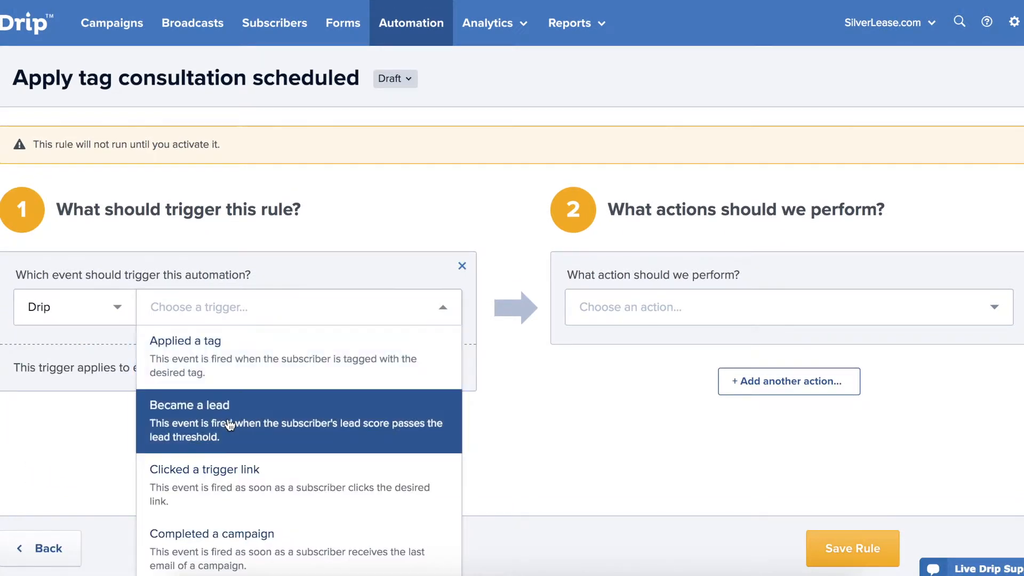
left_click(227, 443)
left_click(139, 463)
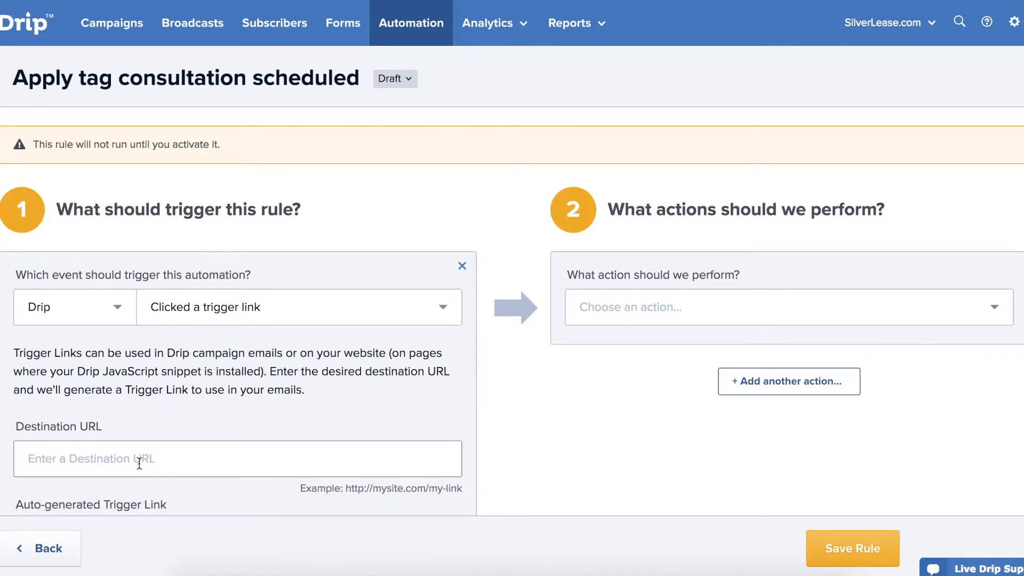
scroll(246, 379, "down", 3)
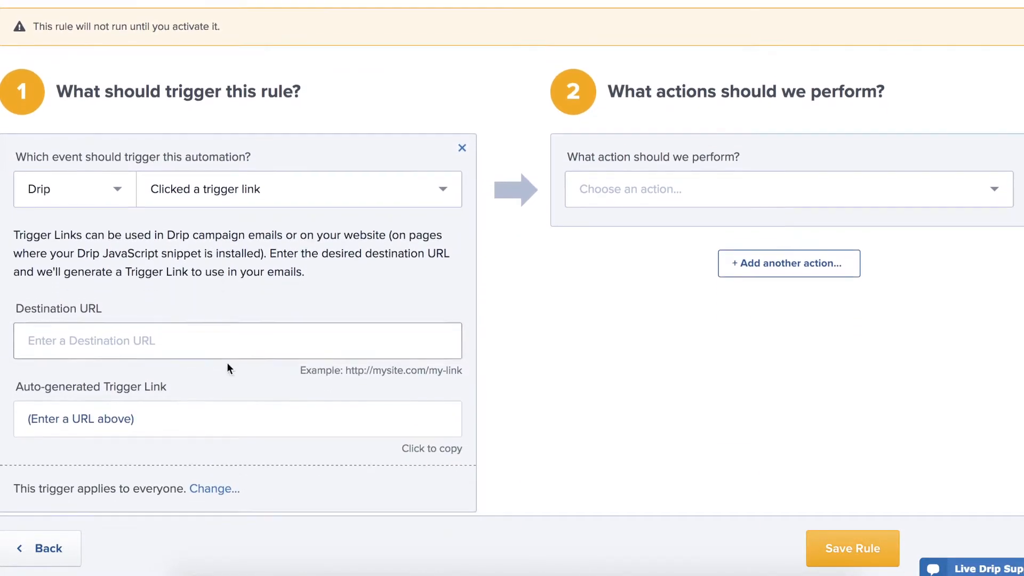
left_click(225, 347)
type("silverl")
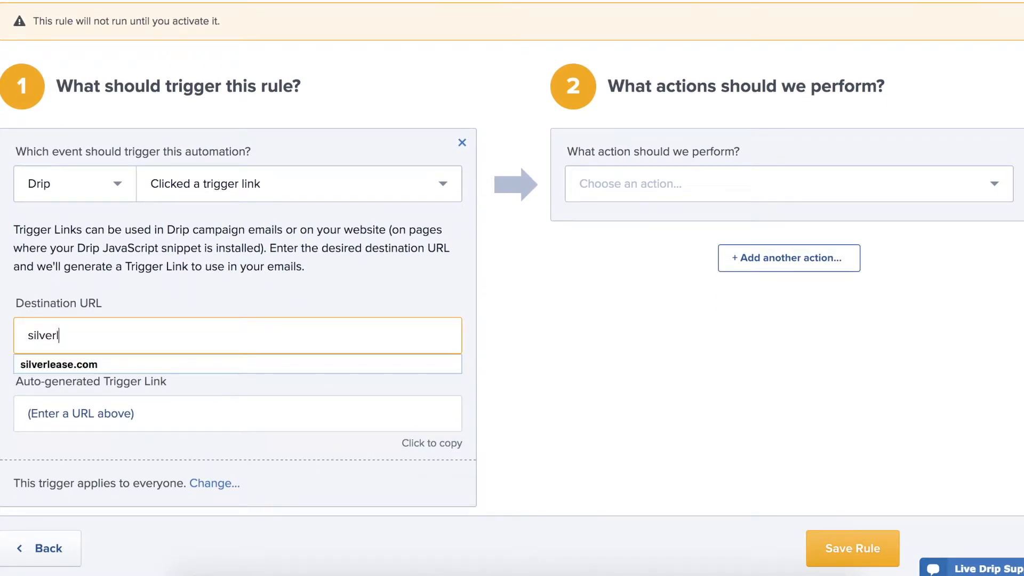
key("BackSpace")
type("ht")
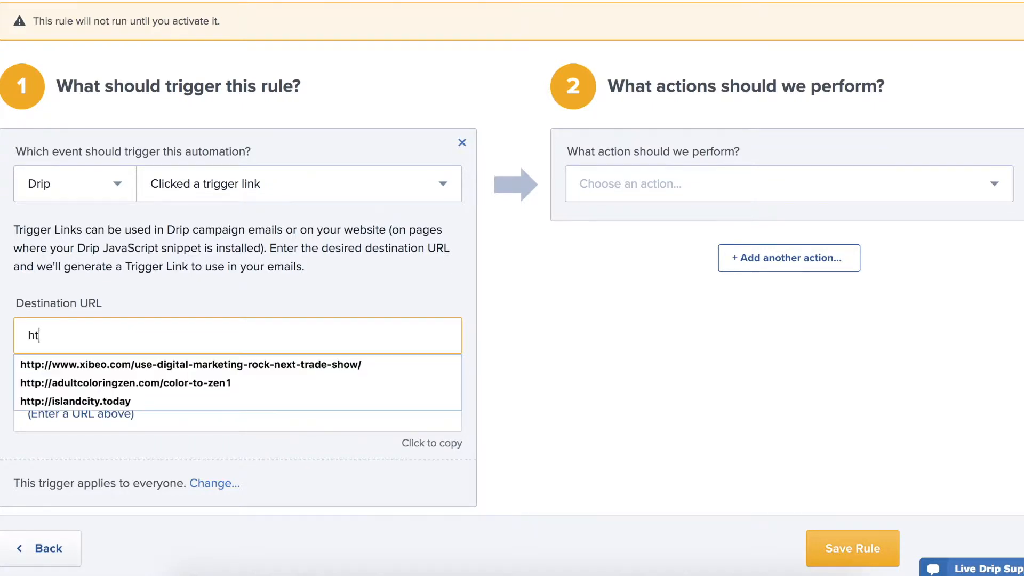
type("tp://silverlease.com")
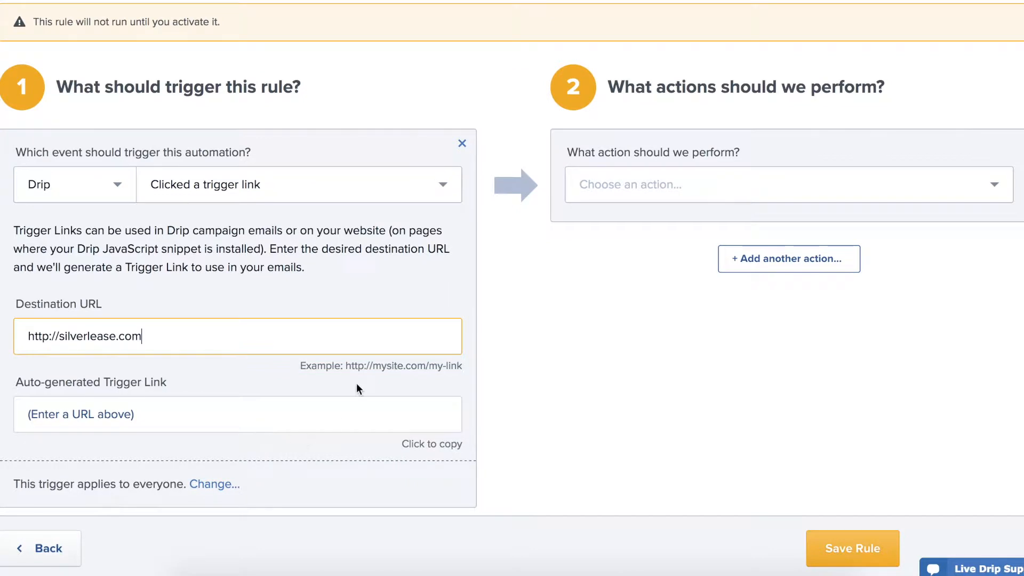
left_click(434, 303)
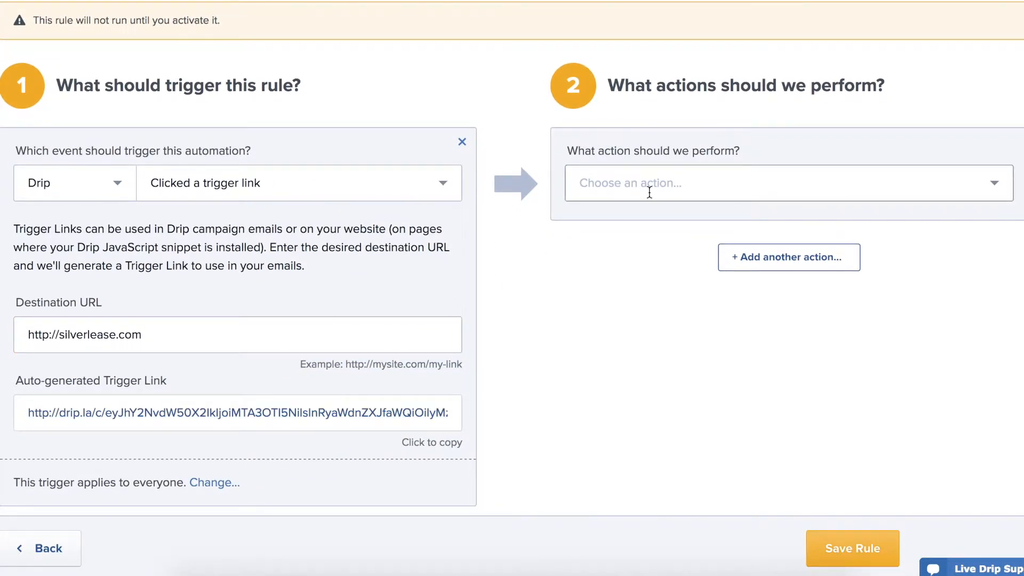
Make the rule apply the tag 'Consultation requested' and save it.
left_click(649, 185)
left_click(655, 221)
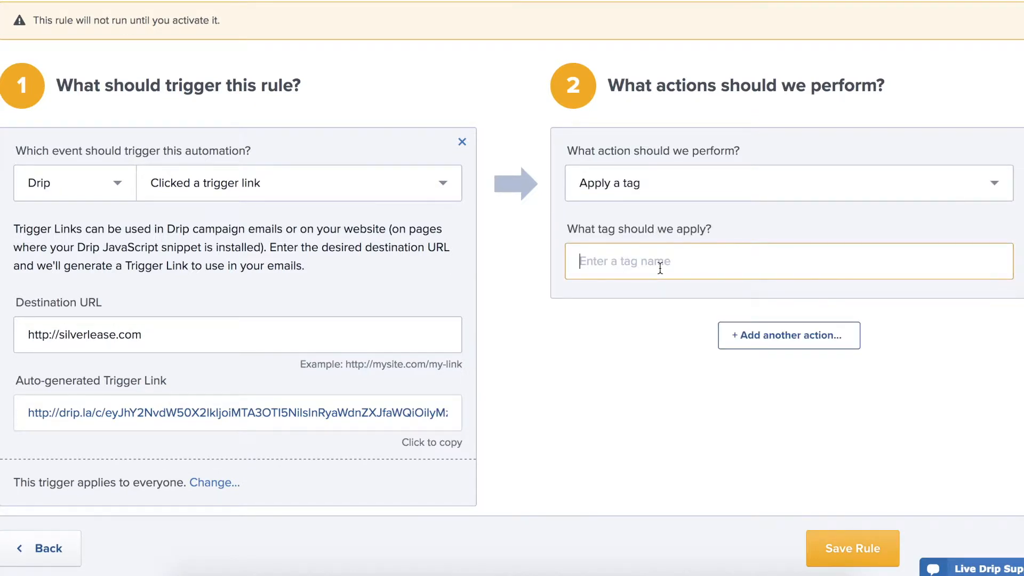
type("Co")
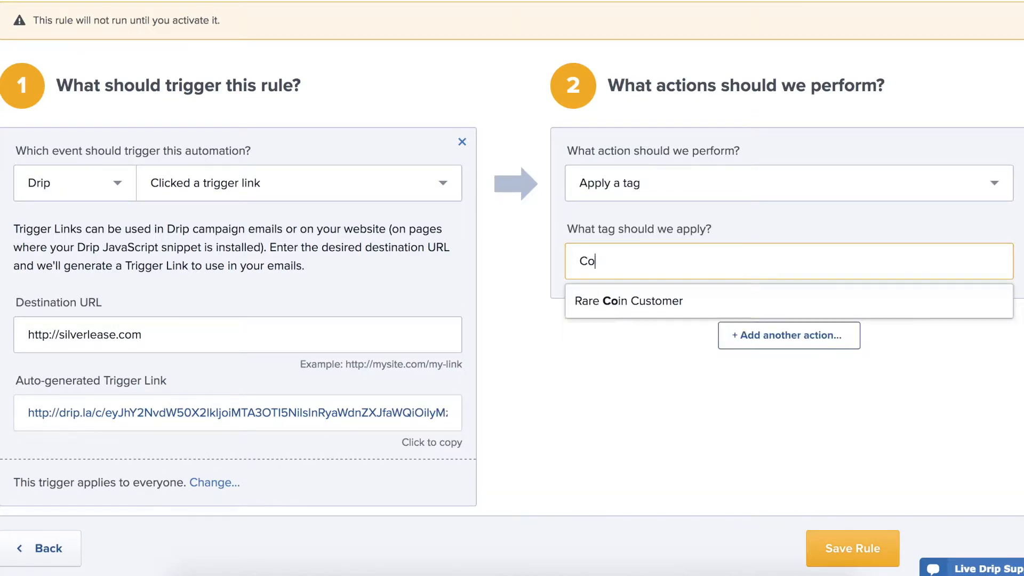
type("nsultation requested")
left_click(834, 546)
Activate the rule and start another new basic rule.
scroll(484, 303, "up", 3)
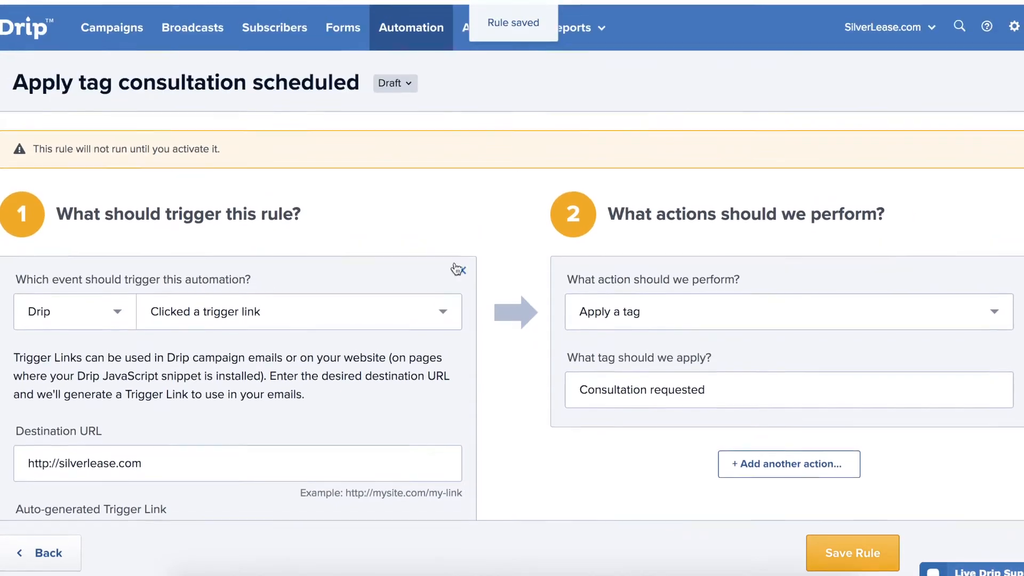
left_click(397, 83)
left_click(400, 112)
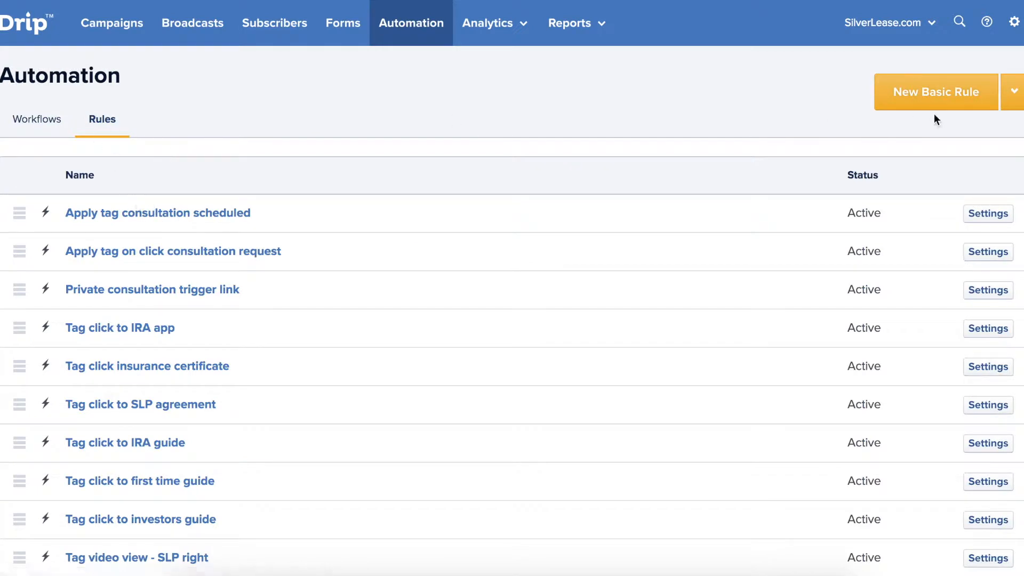
left_click(943, 101)
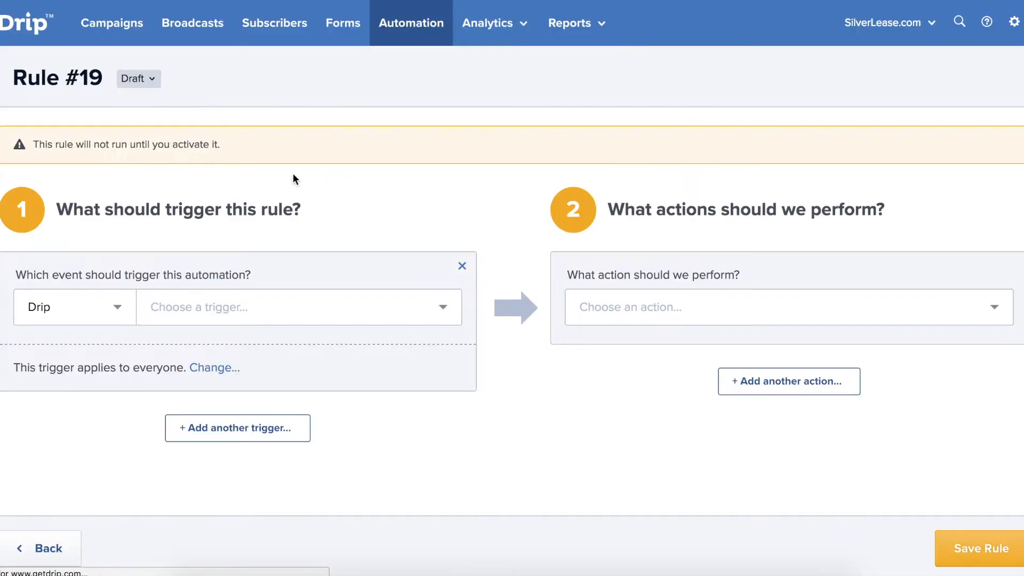
Rename the new rule to 'Apply tag consultation completed'.
left_click(75, 80)
left_click_drag(115, 78, 2, 76)
type("A")
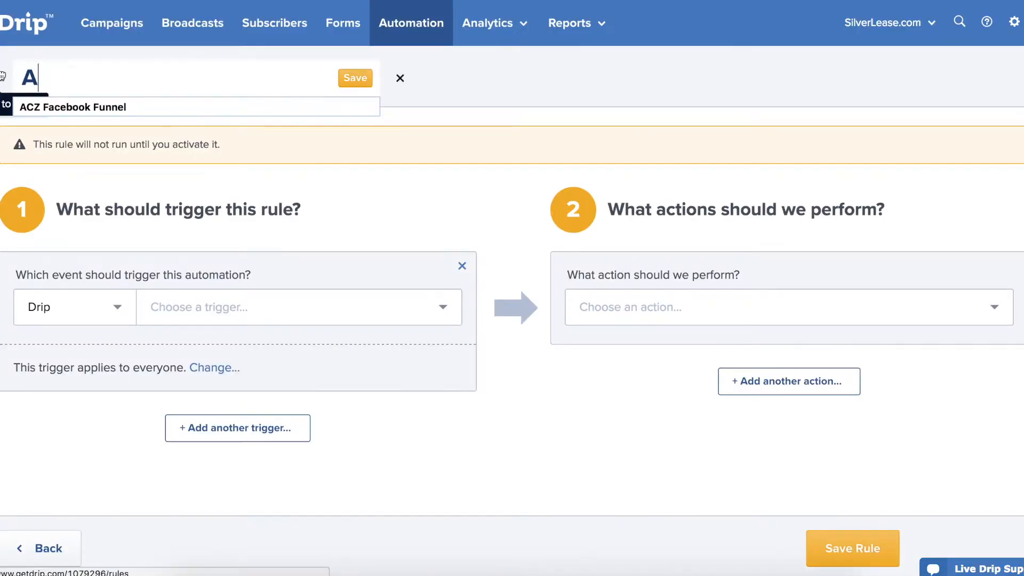
type("pply ")
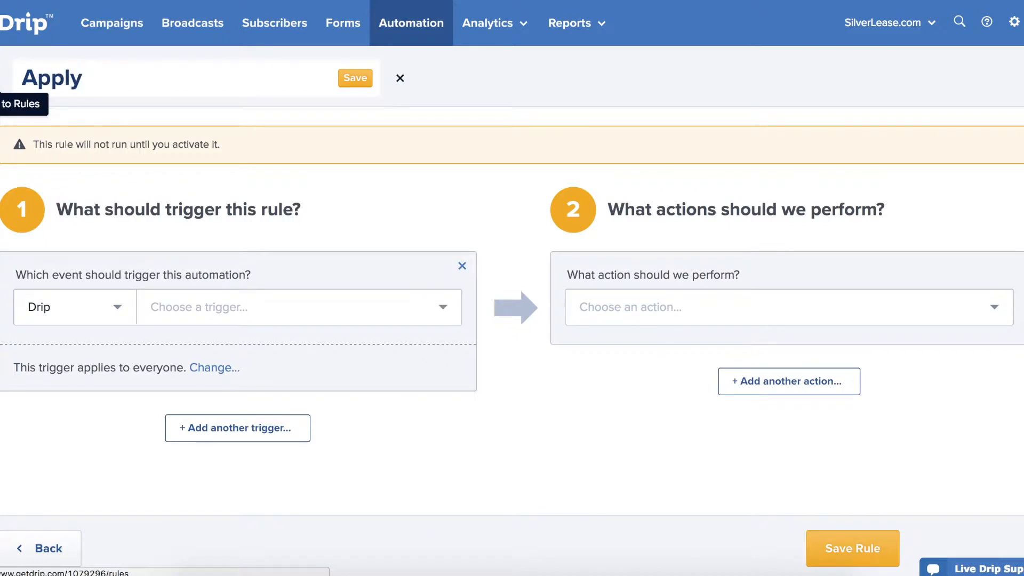
type("tag c")
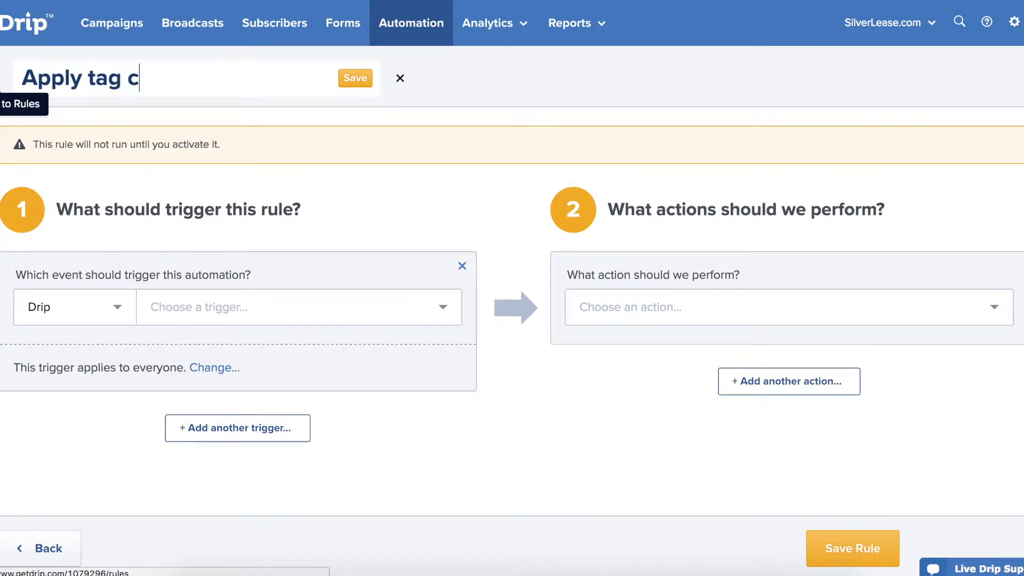
type("onsultation cmple")
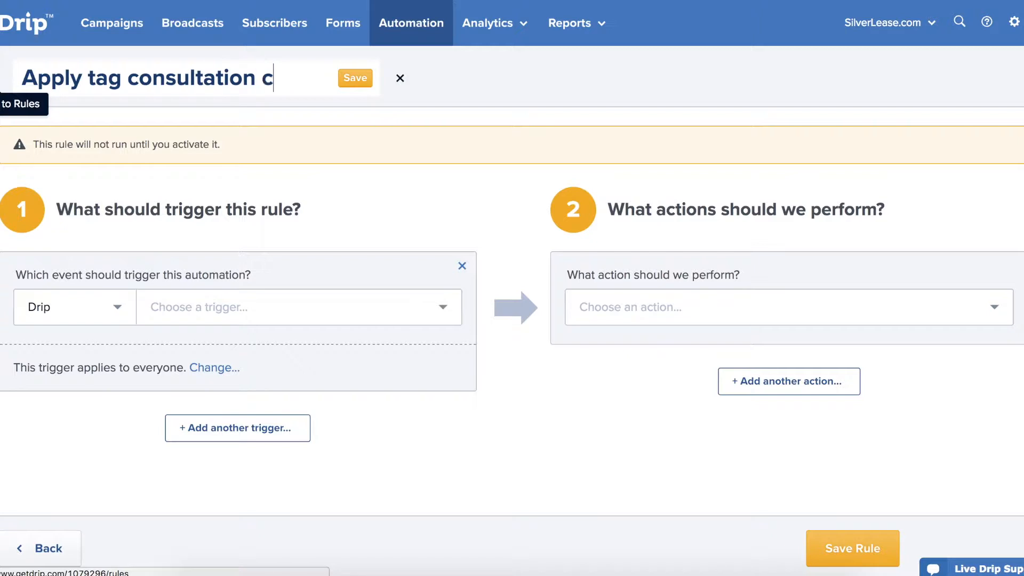
key("BackSpace")
key("BackSpace")
key("BackSpace")
key("BackSpace")
type("ompleted")
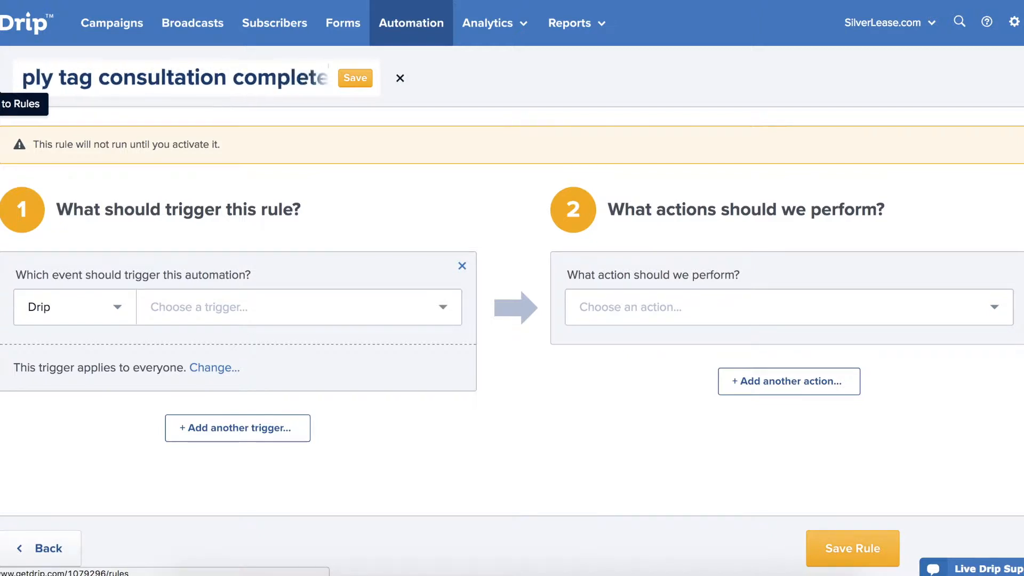
Trigger the rule on a clicked trigger link to the silverlease.com URL.
left_click(207, 299)
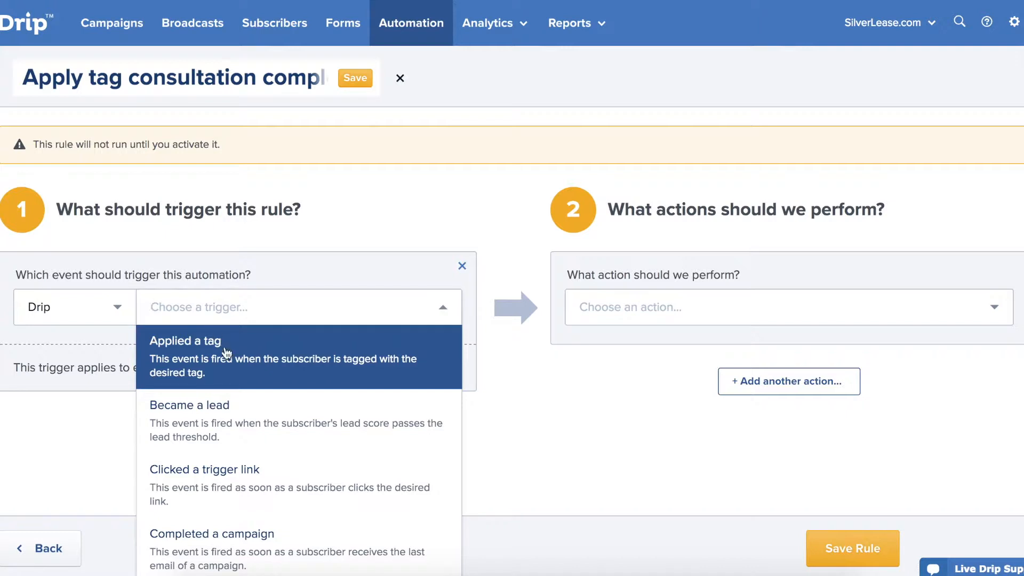
left_click(220, 470)
left_click(188, 458)
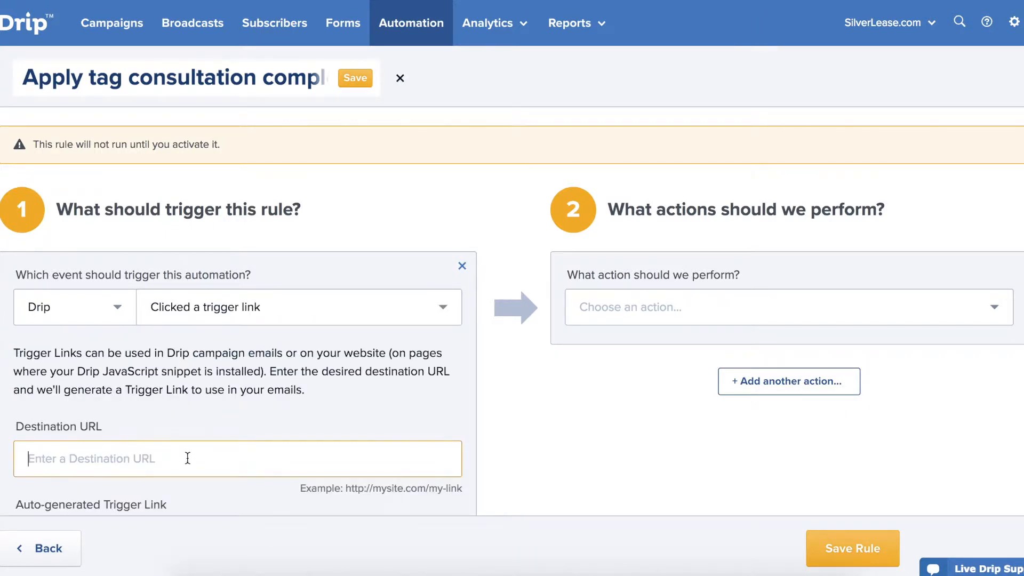
type("http://silverlease.")
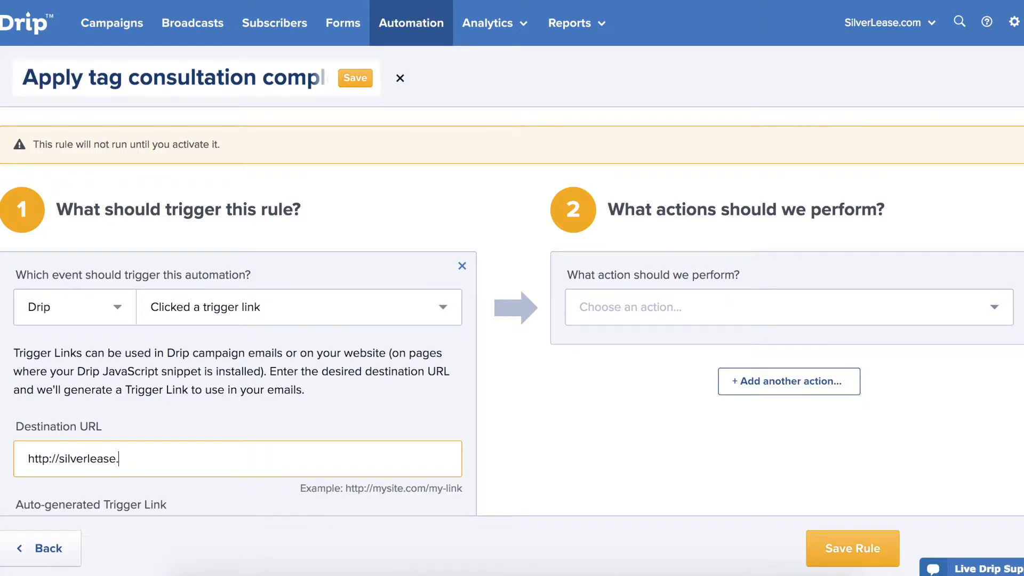
Make the rule apply the tag 'Consultation completed' and save it.
left_click(701, 307)
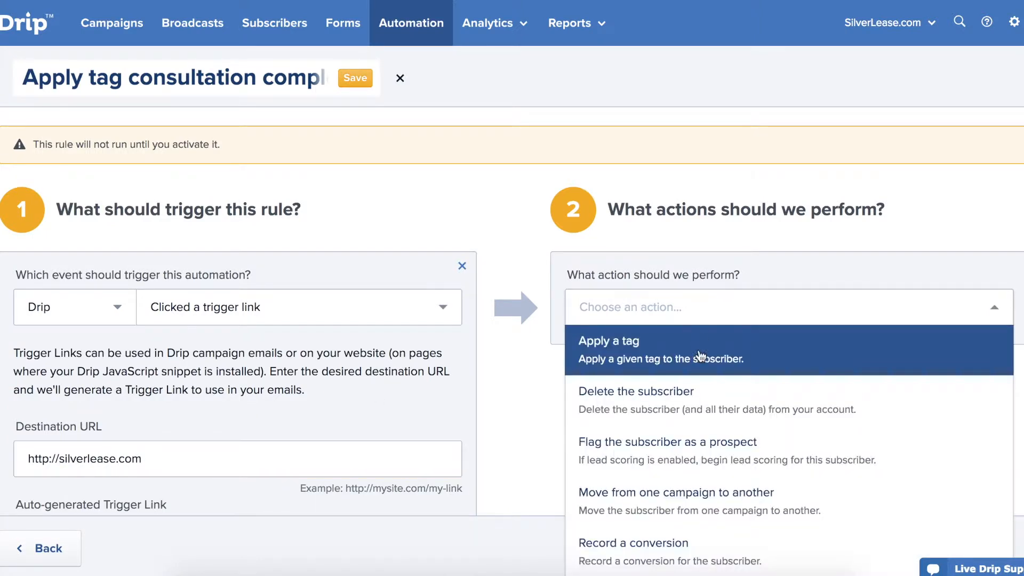
left_click(697, 346)
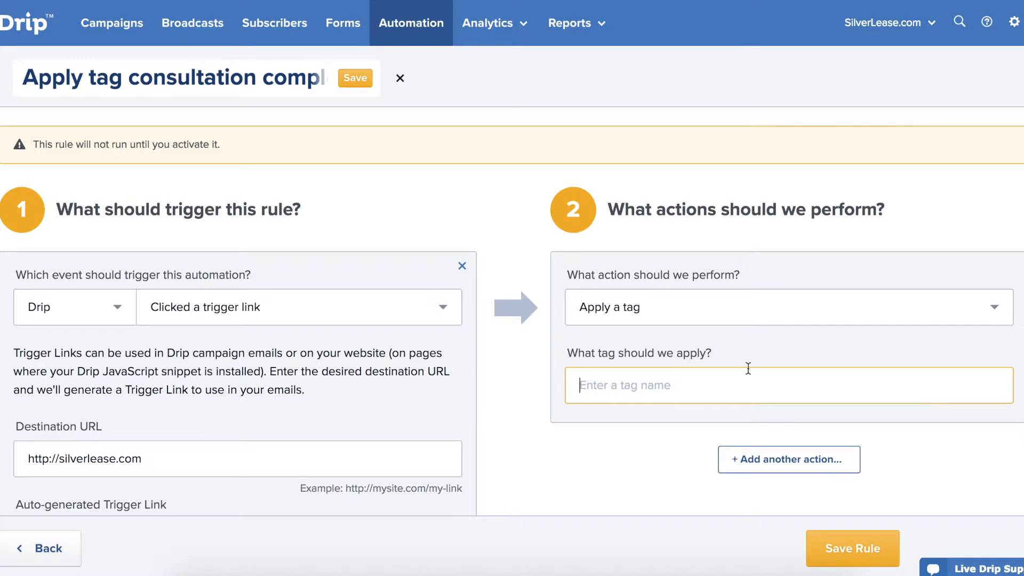
type("Consultation ")
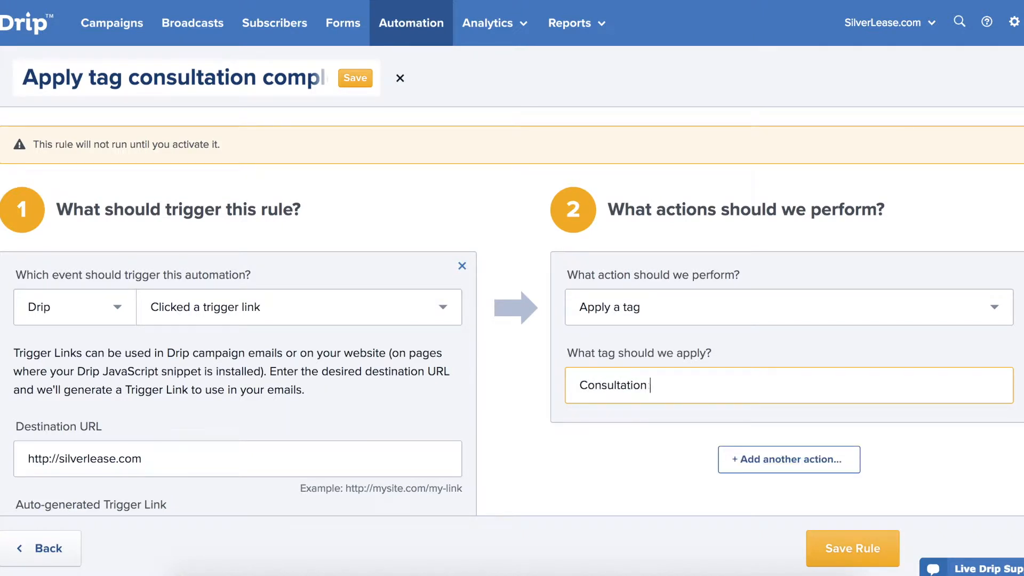
type("completed")
left_click(835, 544)
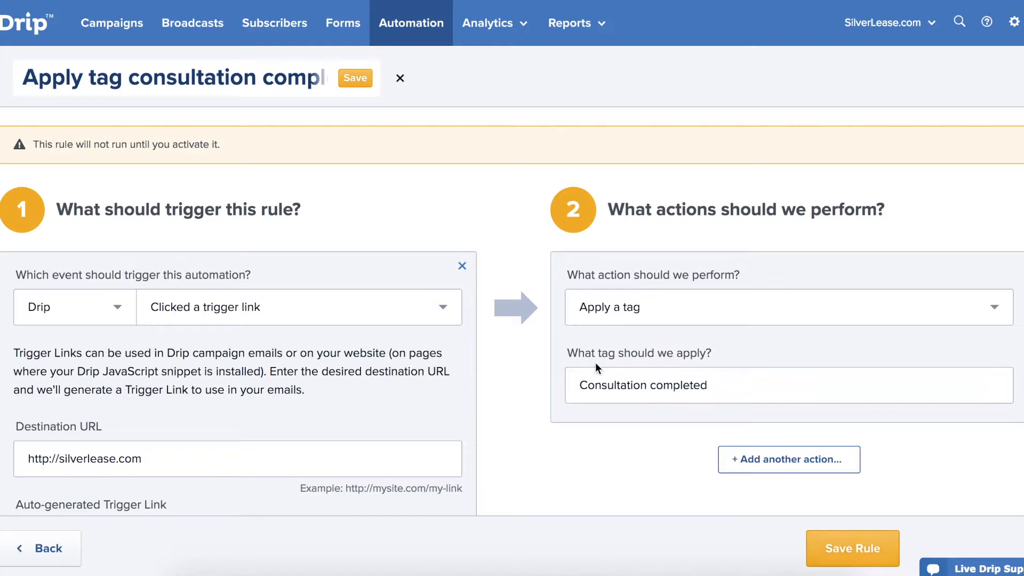
Save the rule name, activate the rule, and return to the rules list.
left_click(356, 79)
left_click(410, 80)
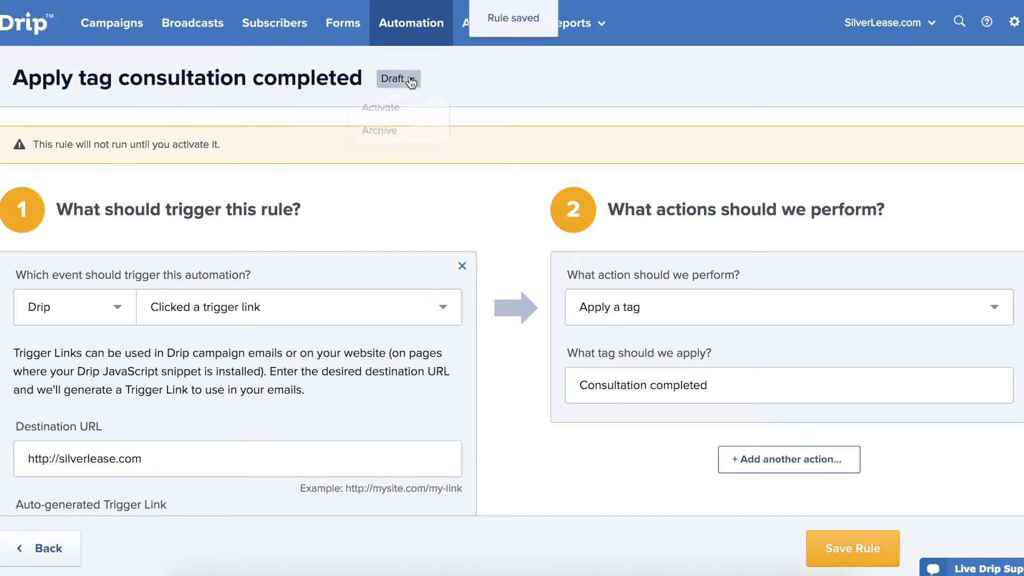
left_click(411, 110)
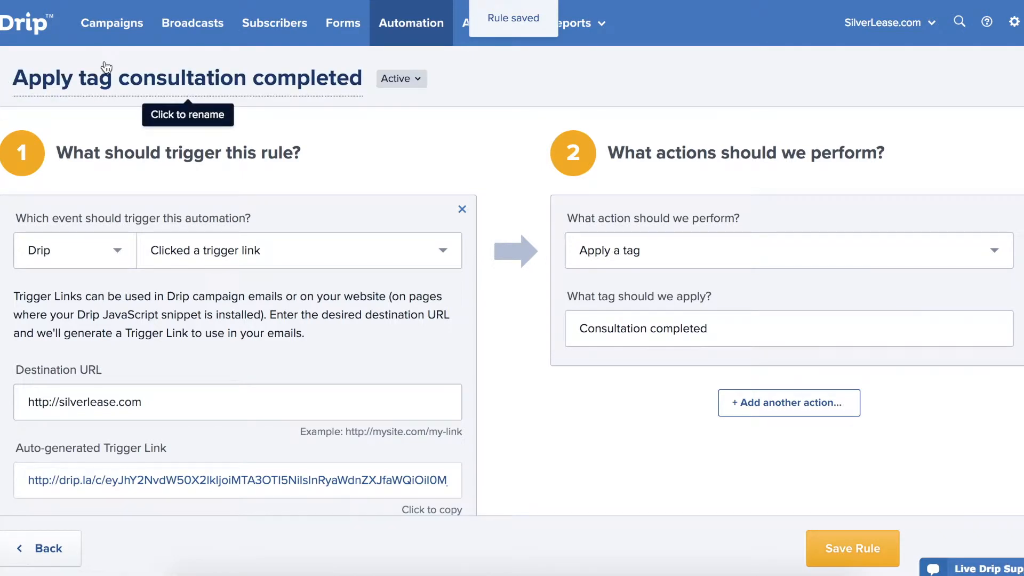
left_click(11, 87)
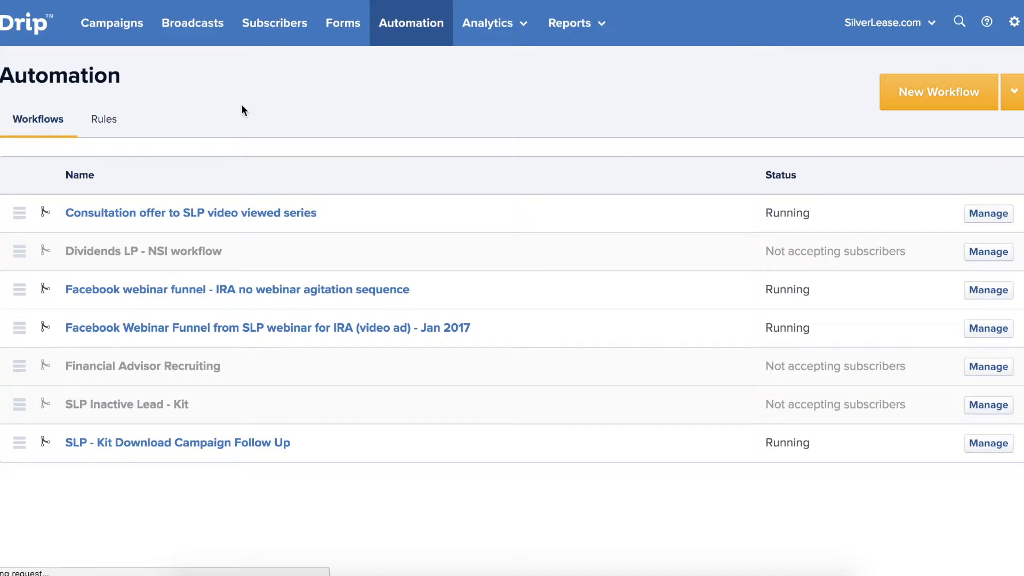
Create a new workflow named 'Private consultation requested'.
left_click(914, 100)
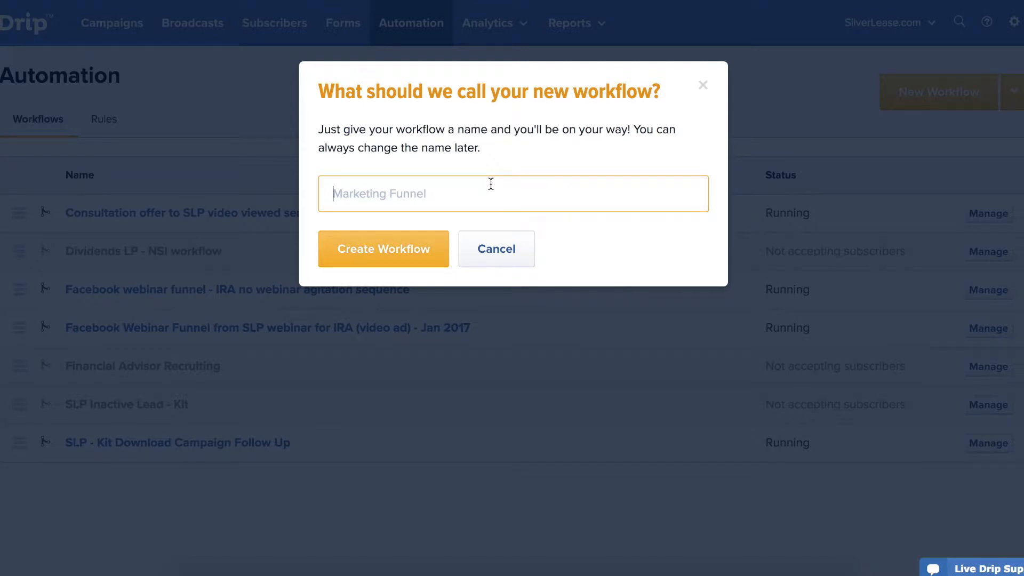
type("Private")
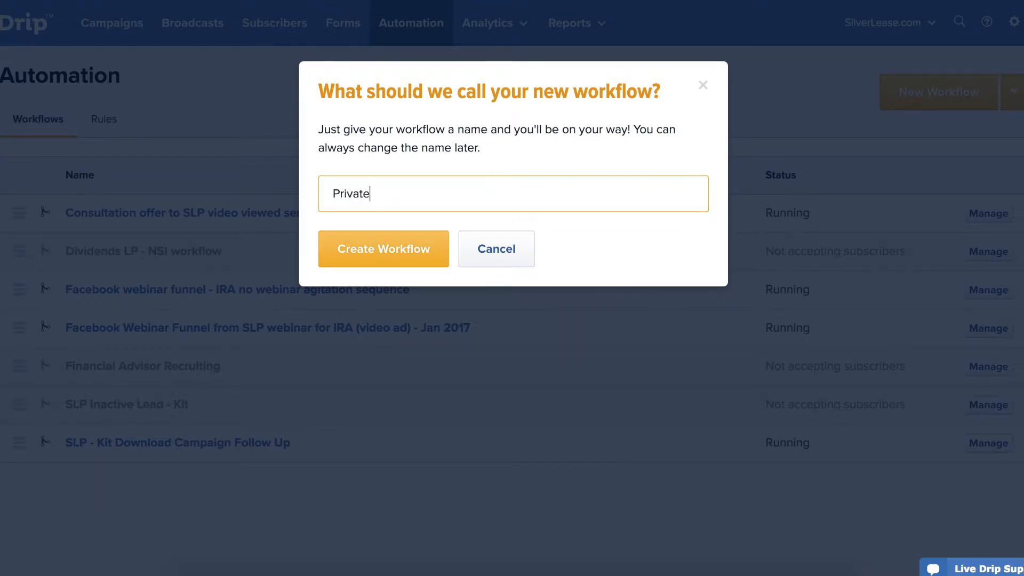
type(" consultation requested")
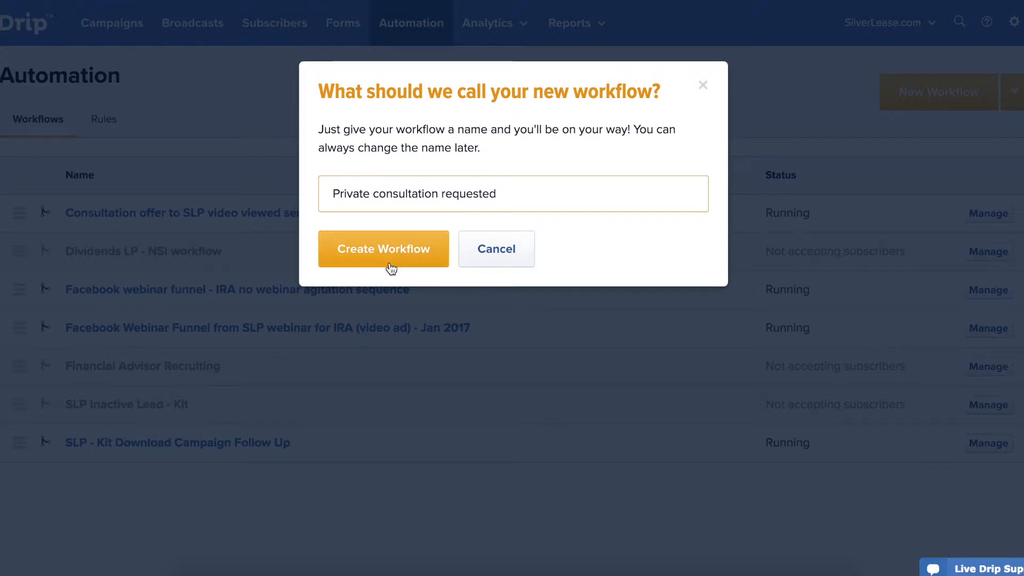
left_click(391, 268)
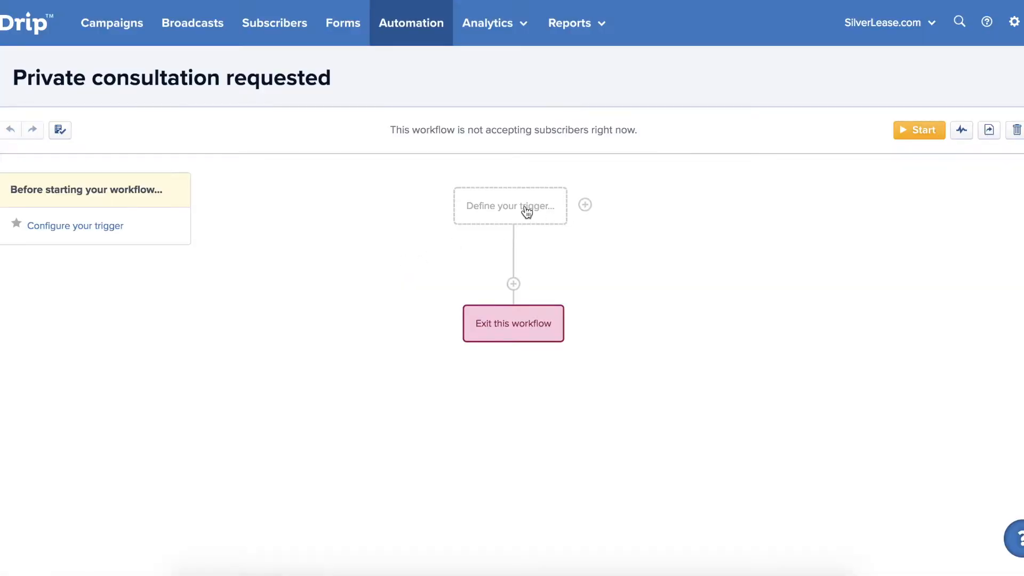
Set the workflow trigger to Drip's 'Applied a tag' with tag 'Requested consultation'.
left_click(524, 210)
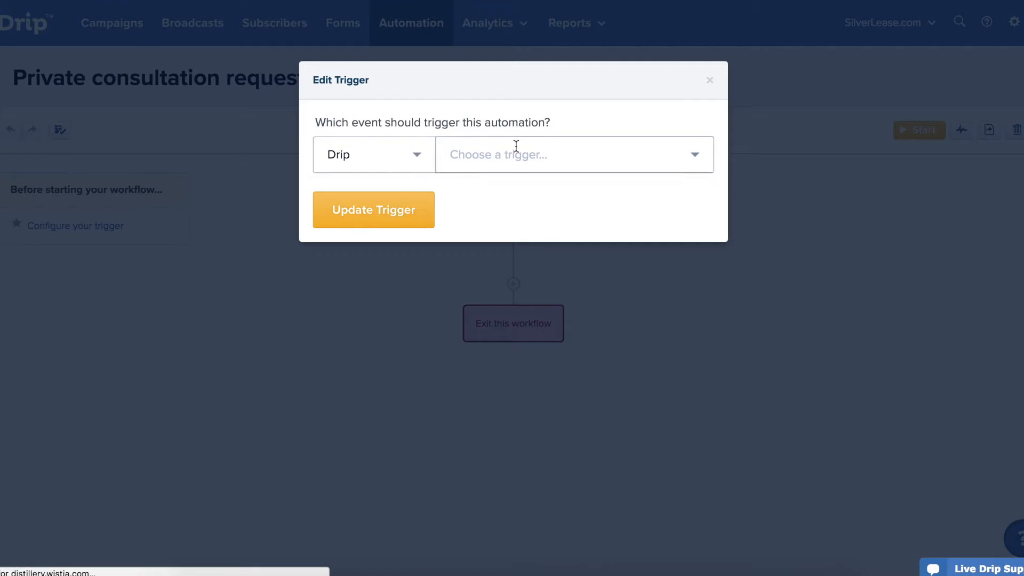
left_click(515, 149)
left_click(512, 205)
left_click(471, 227)
type("Req")
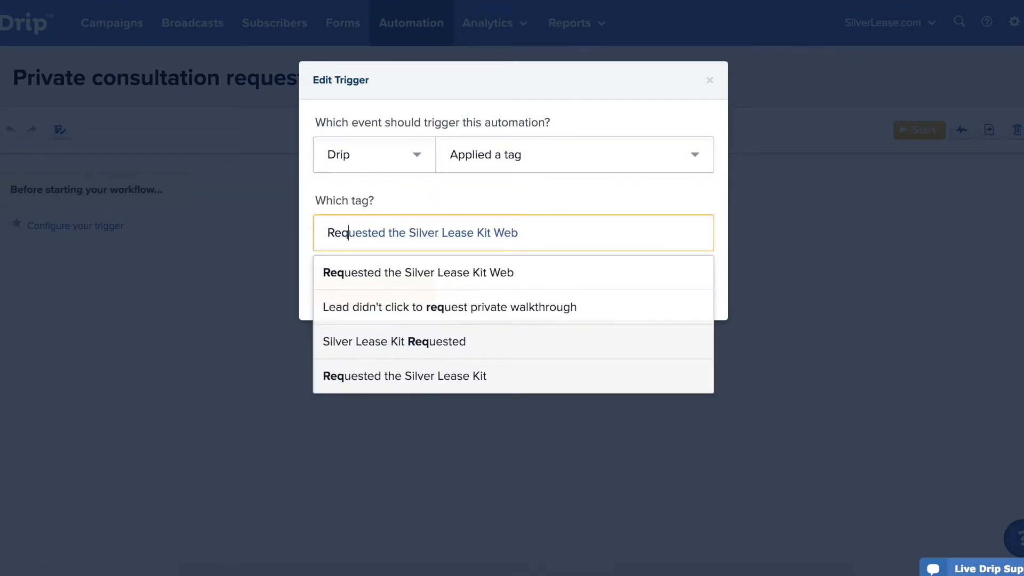
type("uested consultation")
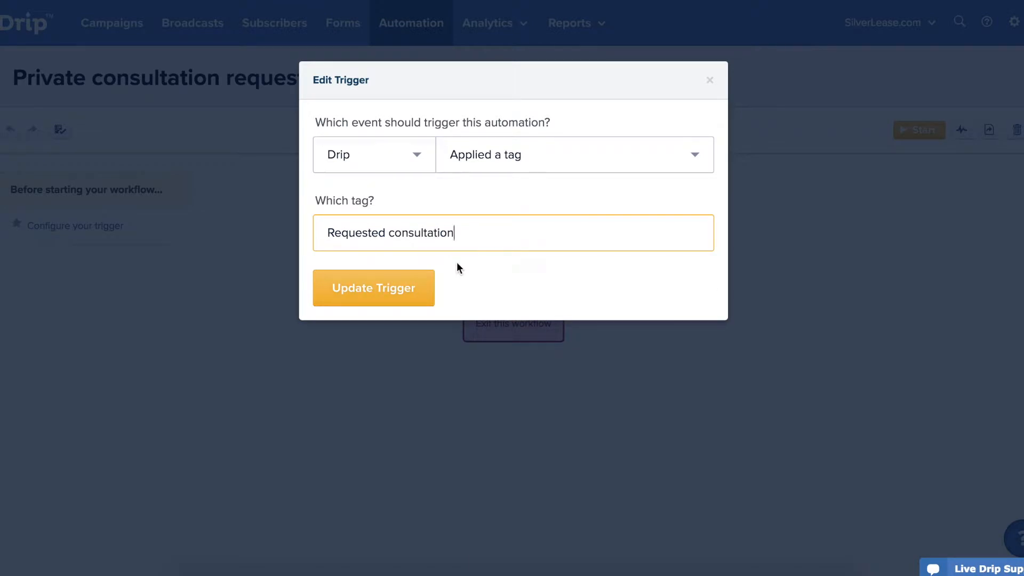
left_click(396, 294)
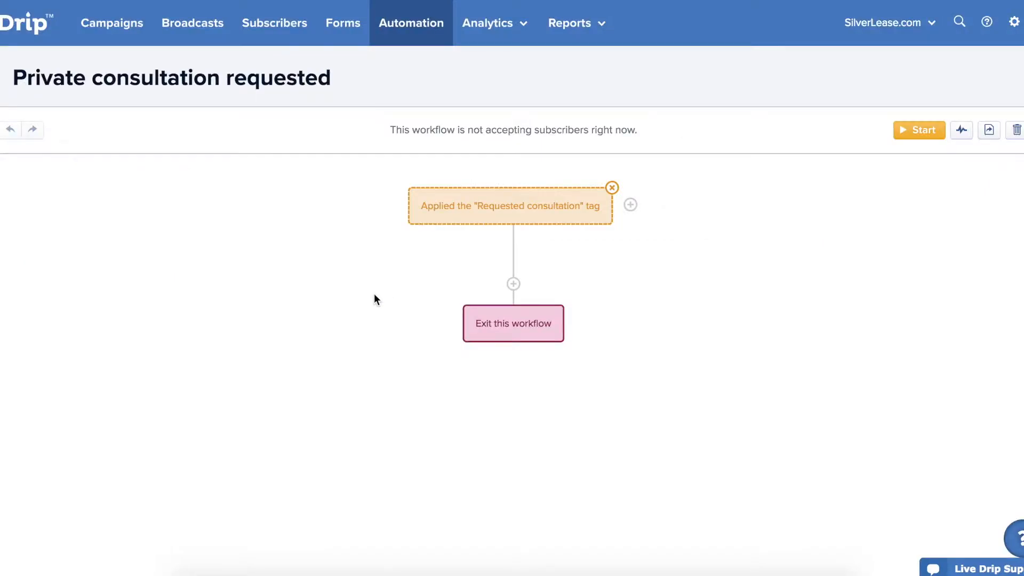
Add an action step after the tag trigger set to 'Send a one-off email' and open its email settings.
left_click(514, 285)
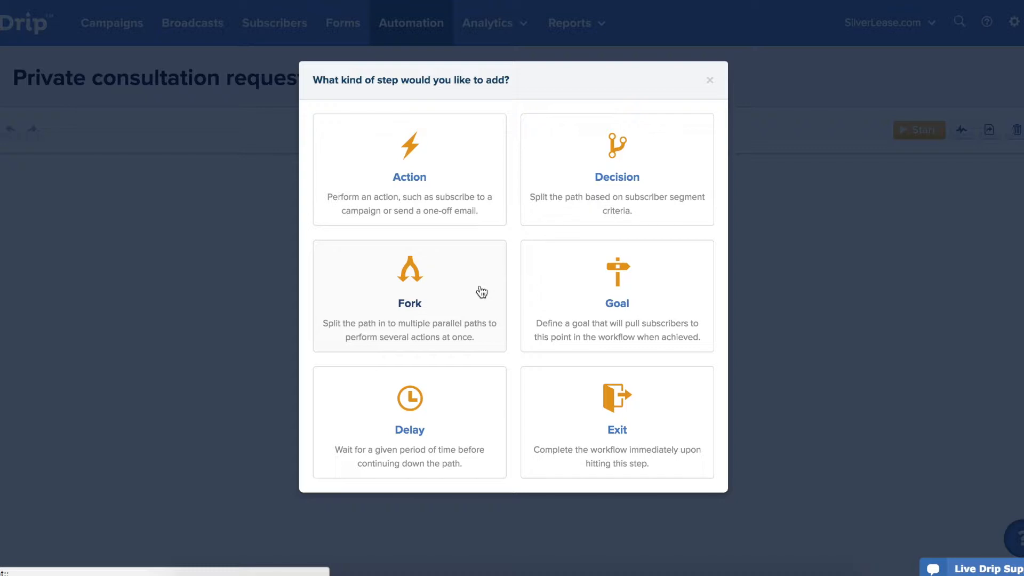
left_click(451, 179)
left_click(487, 149)
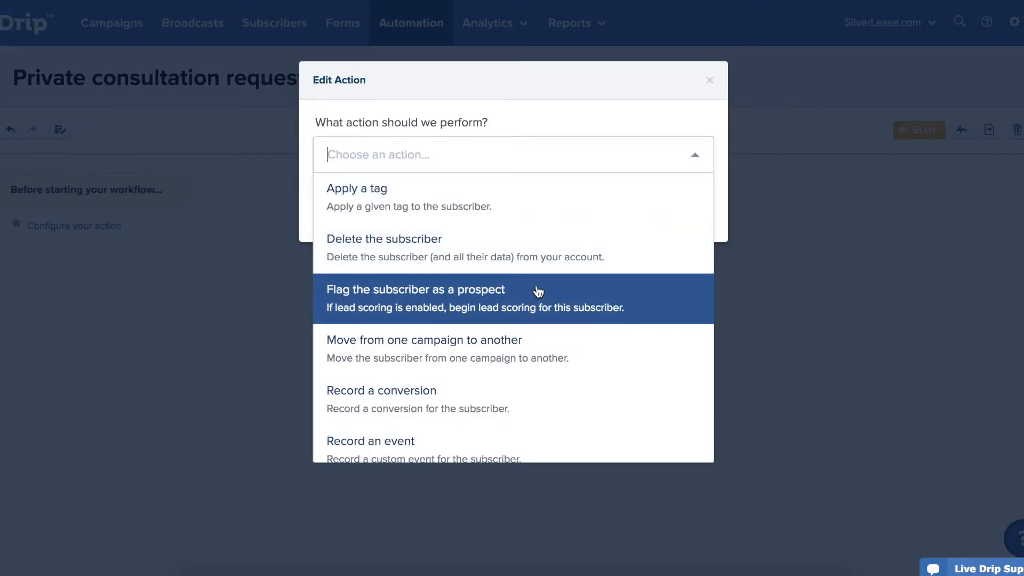
scroll(543, 342, "down", 2)
scroll(544, 342, "down", 5)
scroll(543, 342, "down", 3)
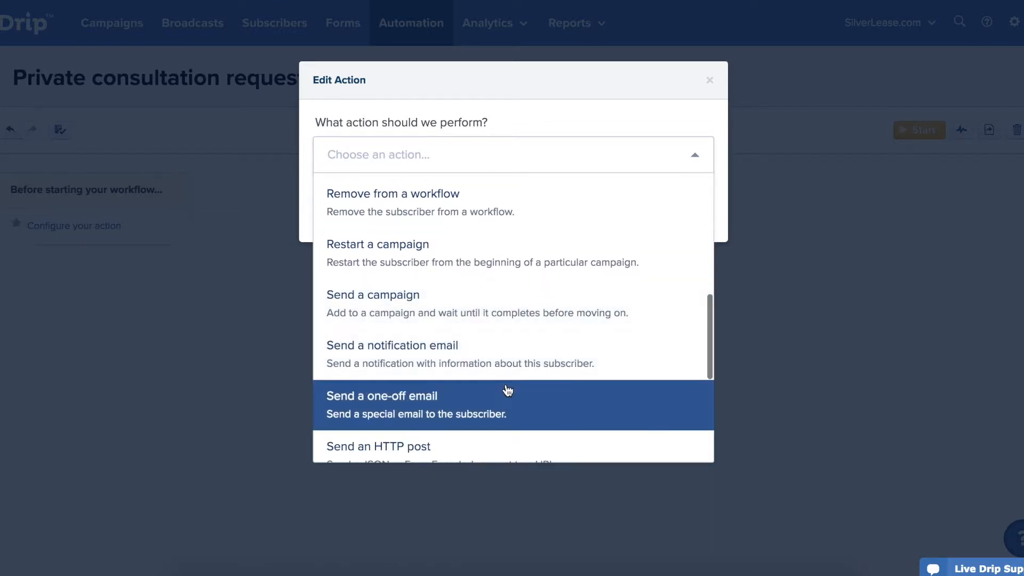
left_click(507, 391)
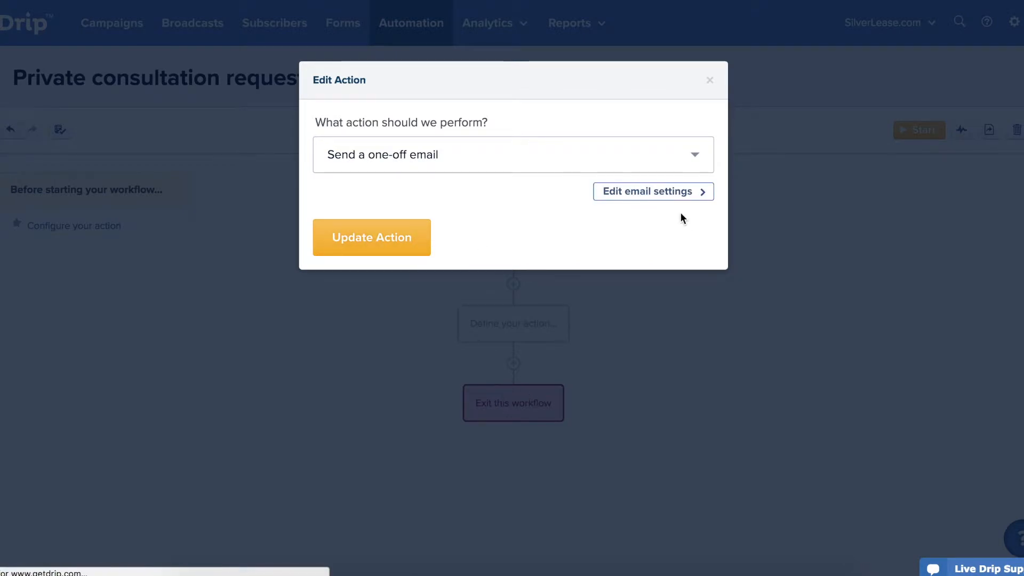
left_click(673, 192)
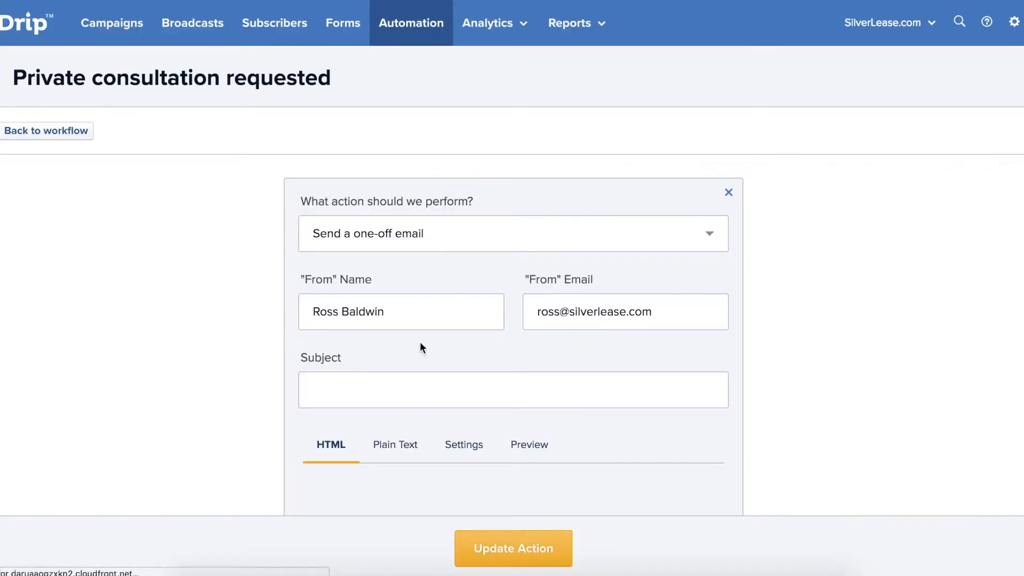
Set the email subject to 'I have received received your request for consultation'.
left_click(400, 404)
type("I have received frecevied you")
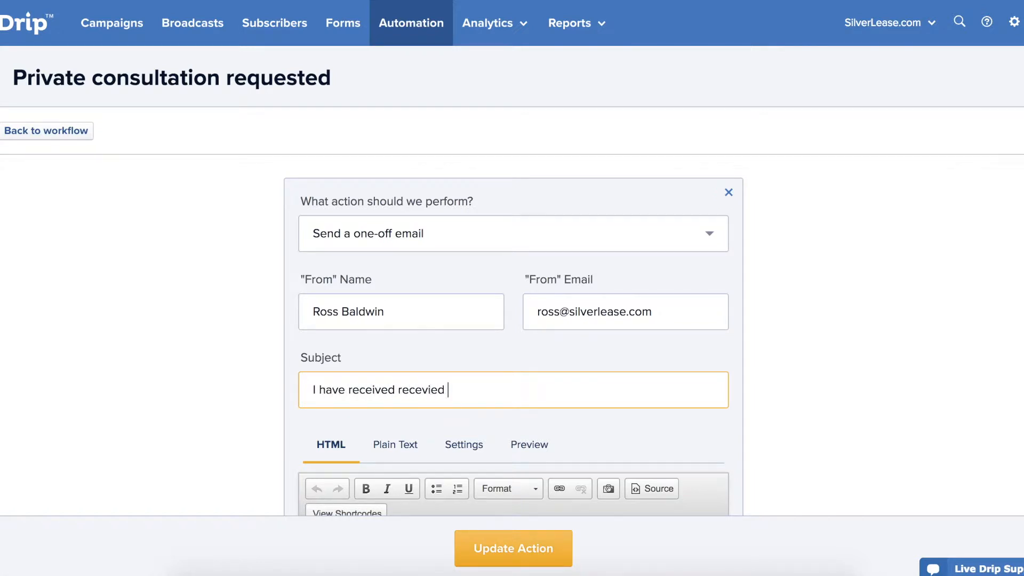
key("BackSpace")
key("BackSpace")
key("BackSpace")
key("BackSpace")
key("BackSpace")
key("BackSpace")
key("BackSpace")
key("BackSpace")
key("BackSpace")
type("eived your request for consultation")
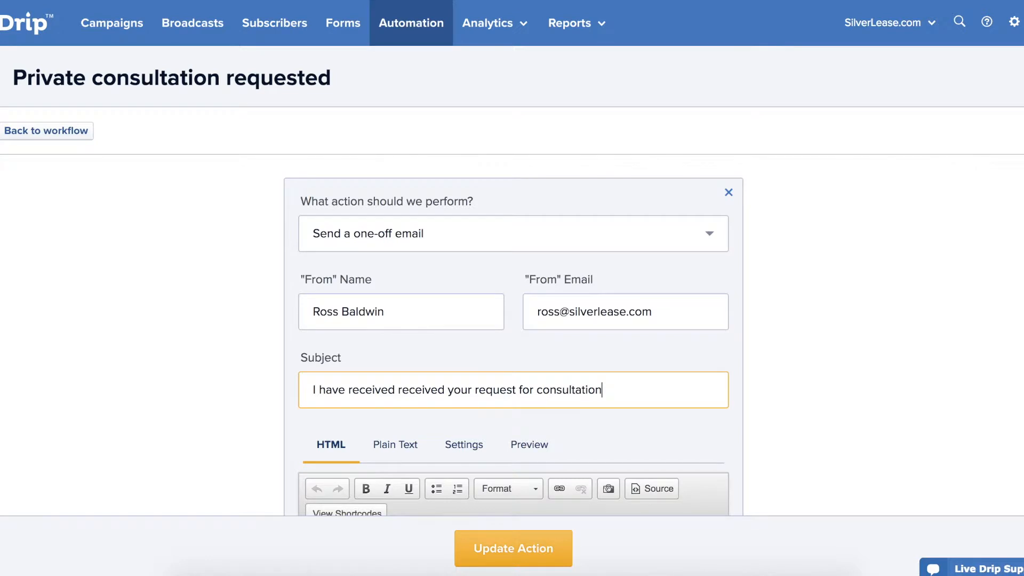
scroll(512, 258, "down", 2)
scroll(512, 259, "down", 1)
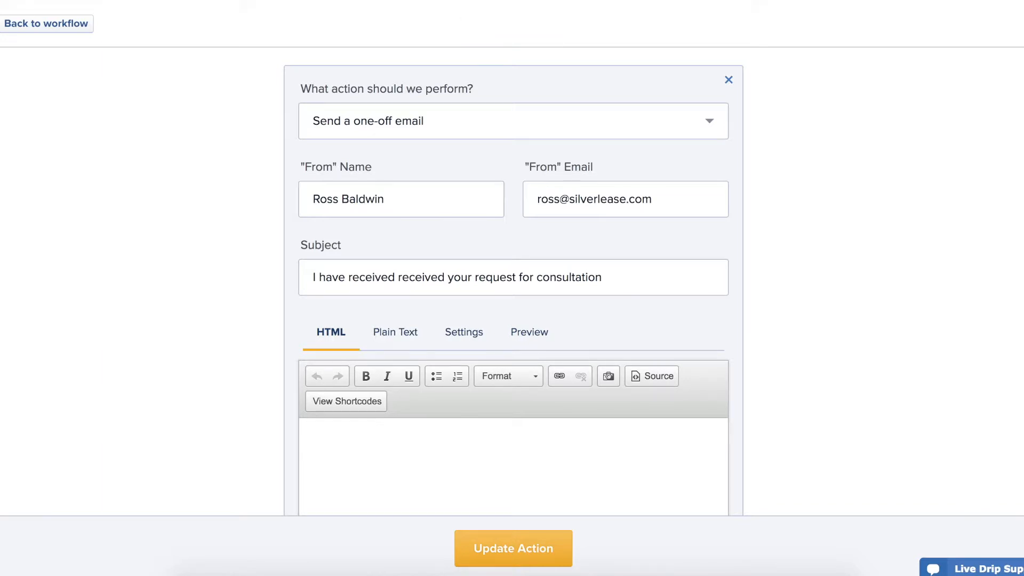
Paste the prepared confirmation message into the email body and adjust its paragraph spacing.
left_click(328, 439)
key("ctrl+v")
scroll(327, 438, "down", 3)
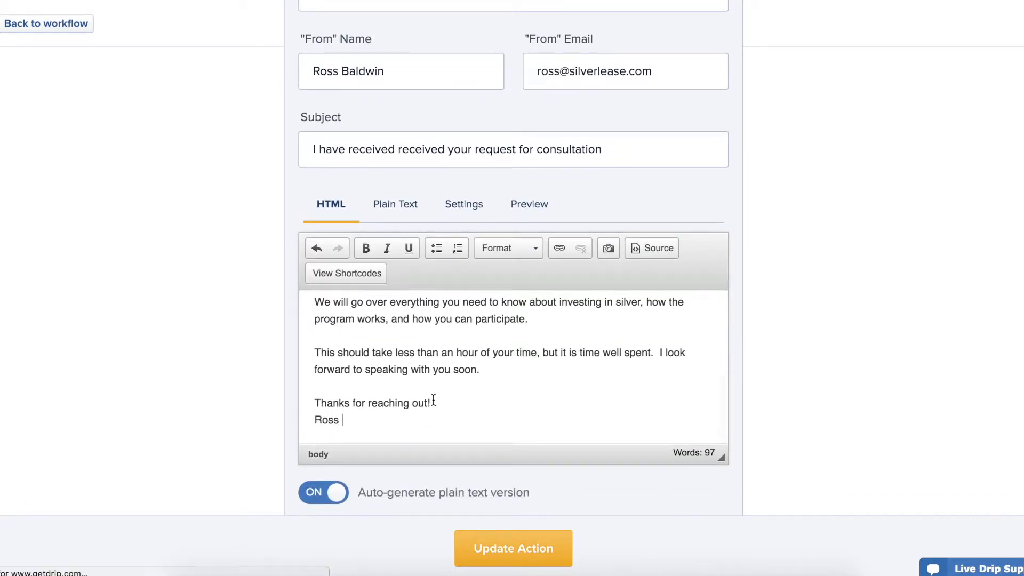
scroll(434, 400, "up", 3)
left_click(406, 329)
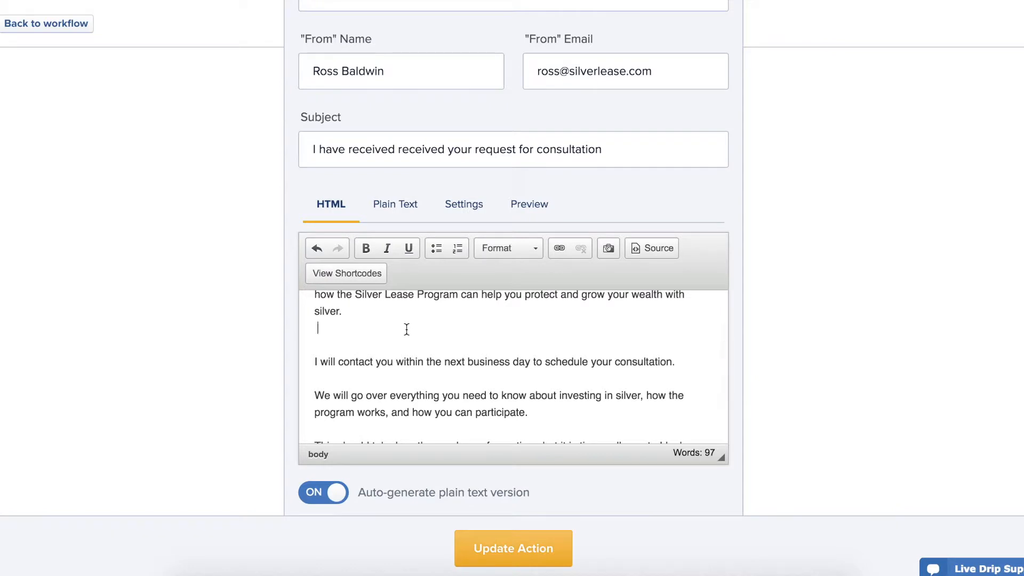
key("BackSpace")
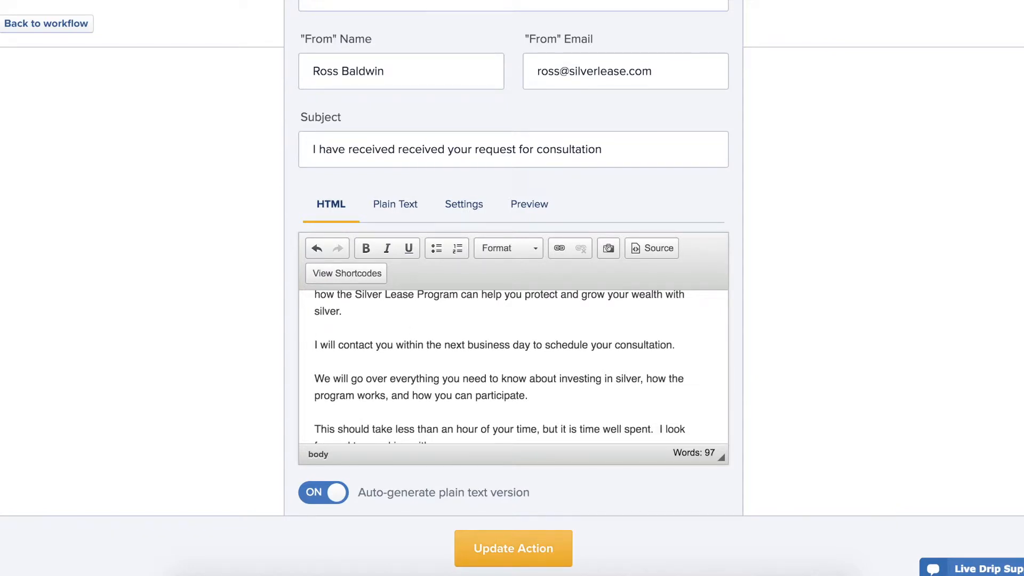
left_click(314, 328)
key("BackSpace")
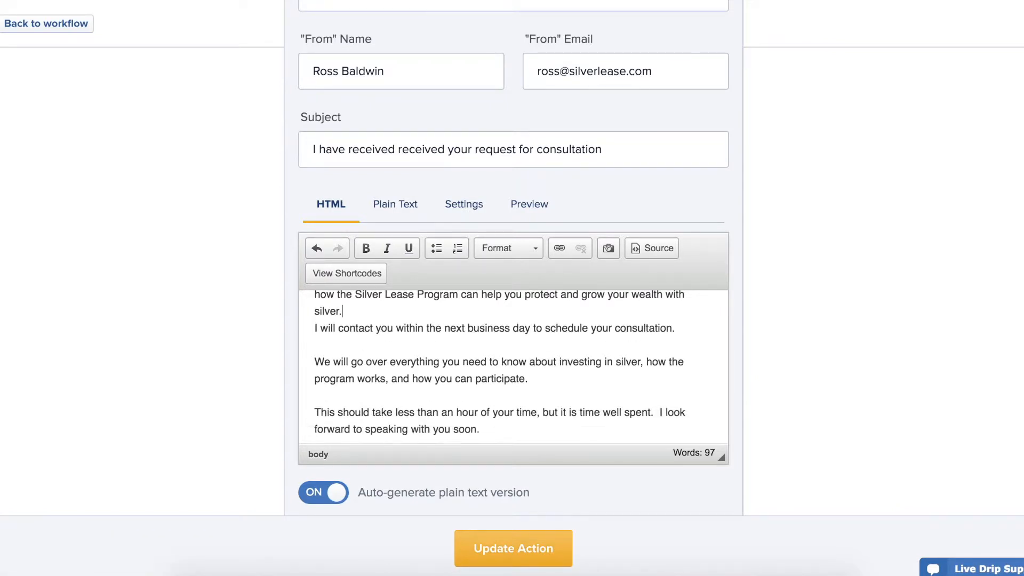
key("Return")
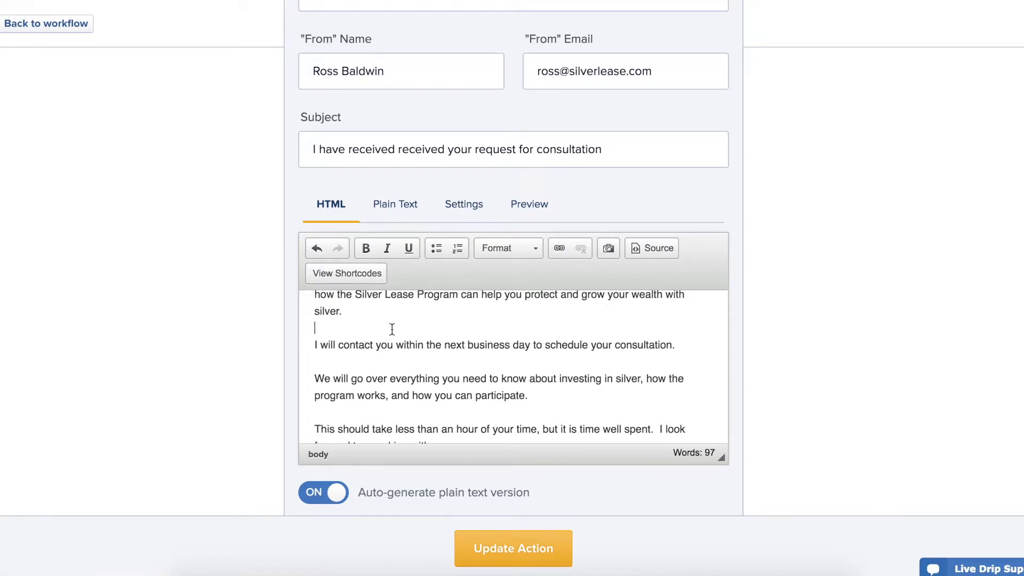
Replace the body with the message pasted as plain text, removing the extra blank line.
key("ctrl+a")
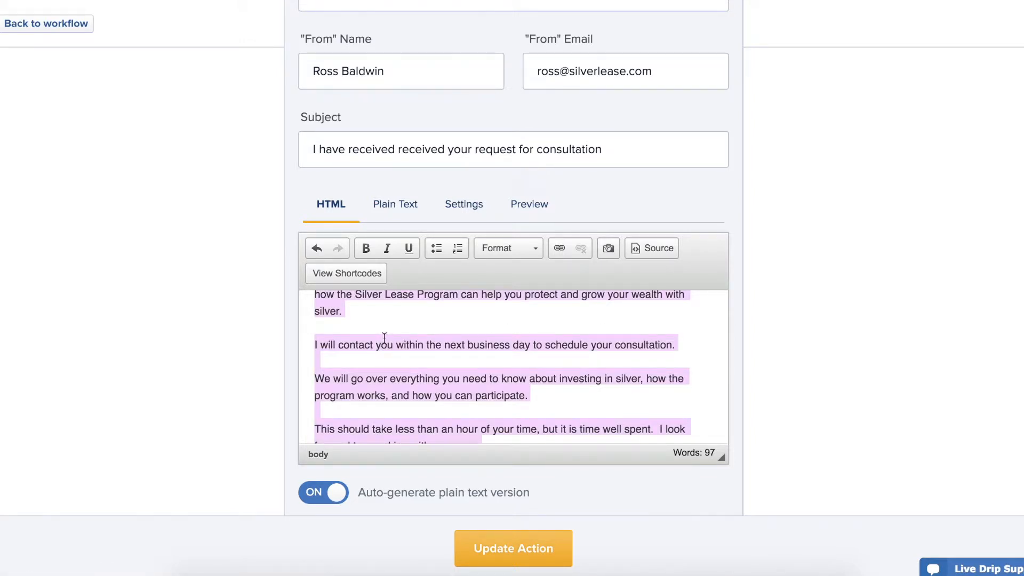
key("BackSpace")
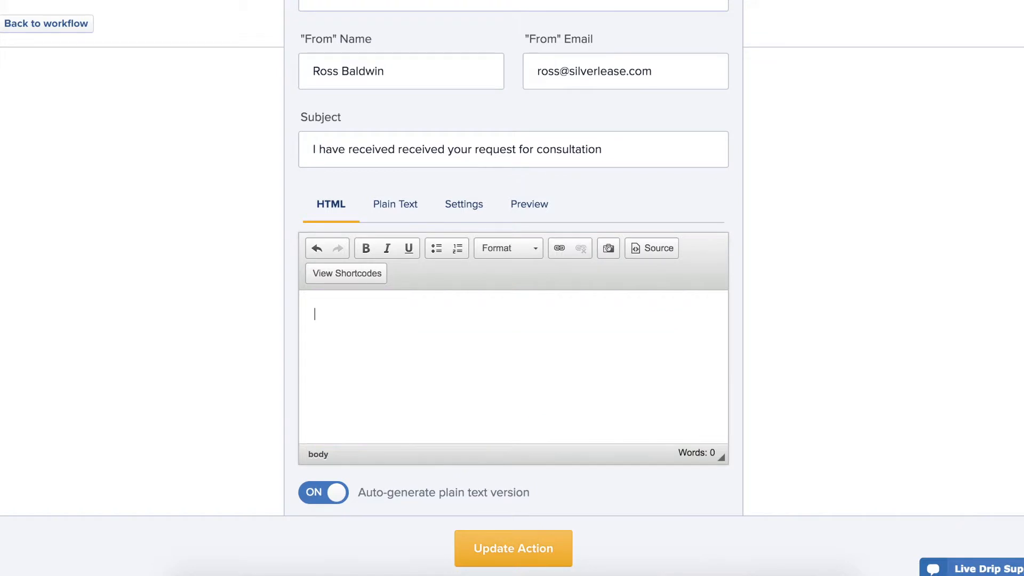
right_click(324, 311)
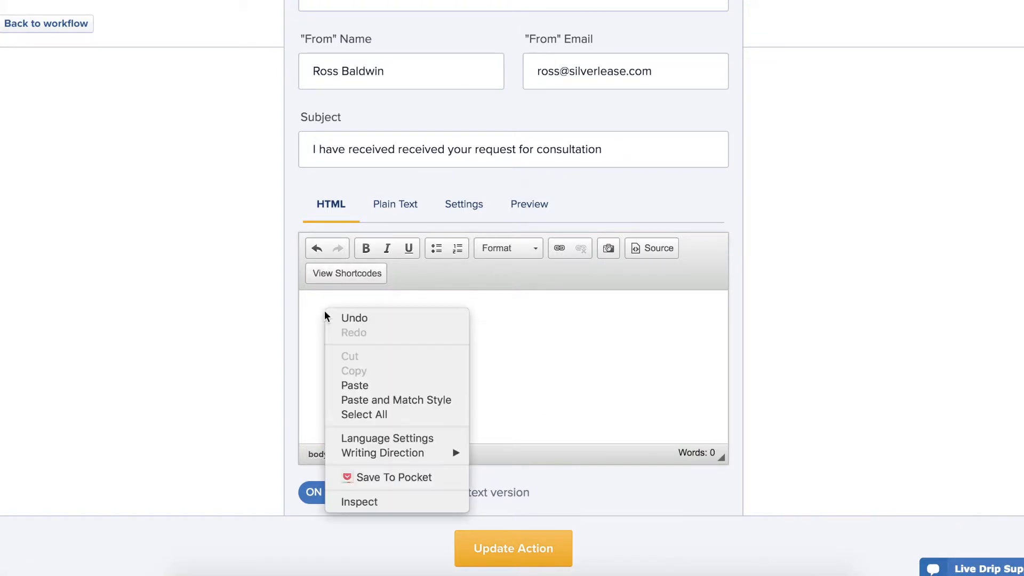
left_click(393, 400)
scroll(496, 388, "up", 5)
left_click(372, 362)
key("BackSpace")
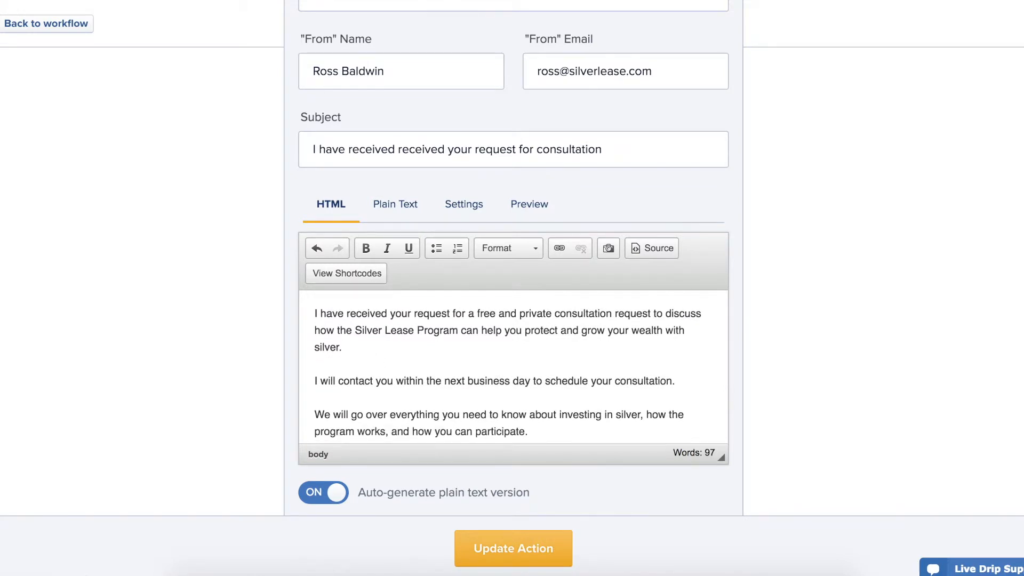
Review the finished email and return to the workflow diagram.
scroll(476, 370, "down", 1)
scroll(475, 370, "up", 5)
scroll(475, 370, "down", 3)
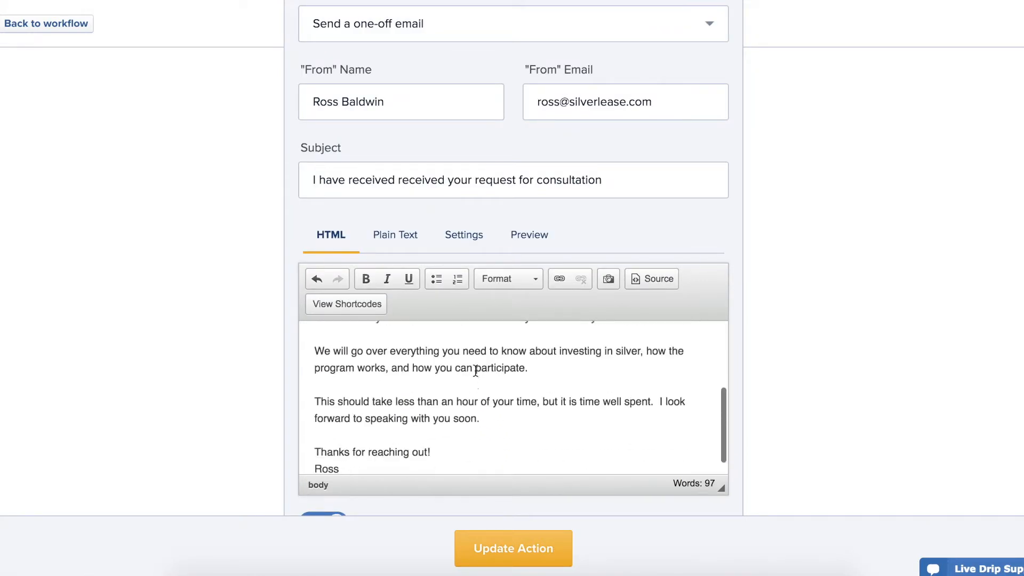
scroll(475, 370, "down", 5)
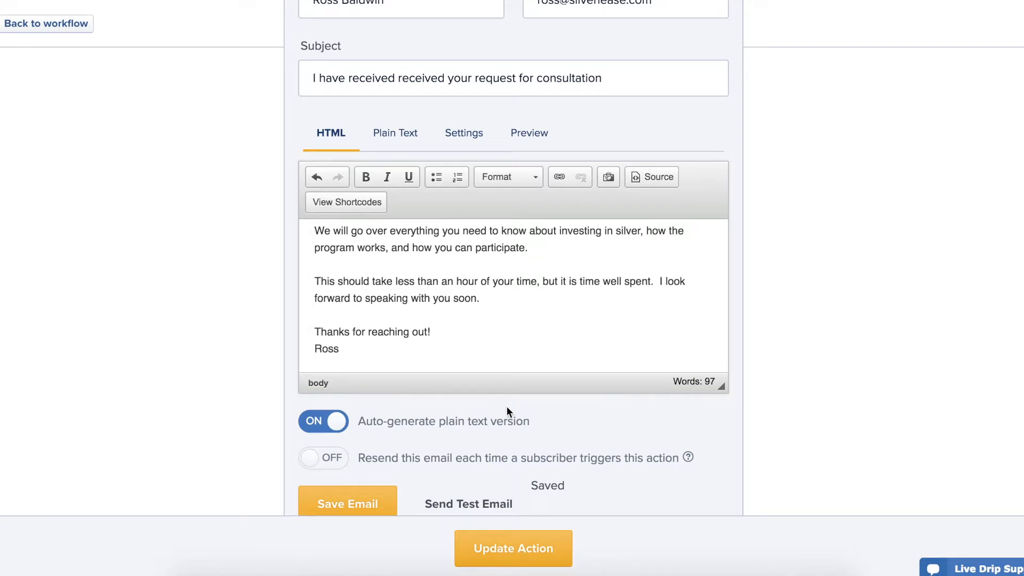
scroll(390, 430, "down", 1)
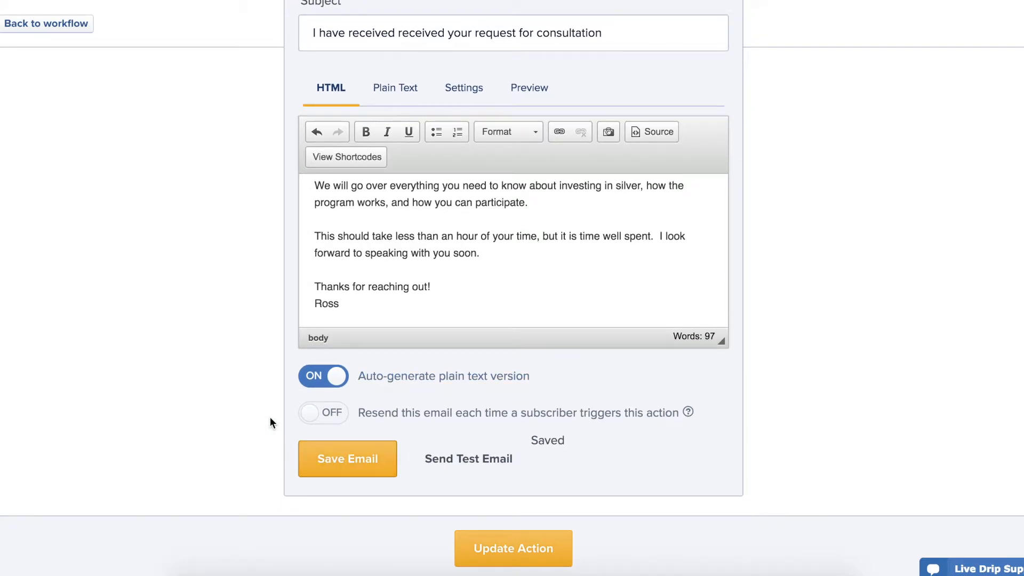
scroll(270, 419, "up", 7)
scroll(270, 417, "up", 1)
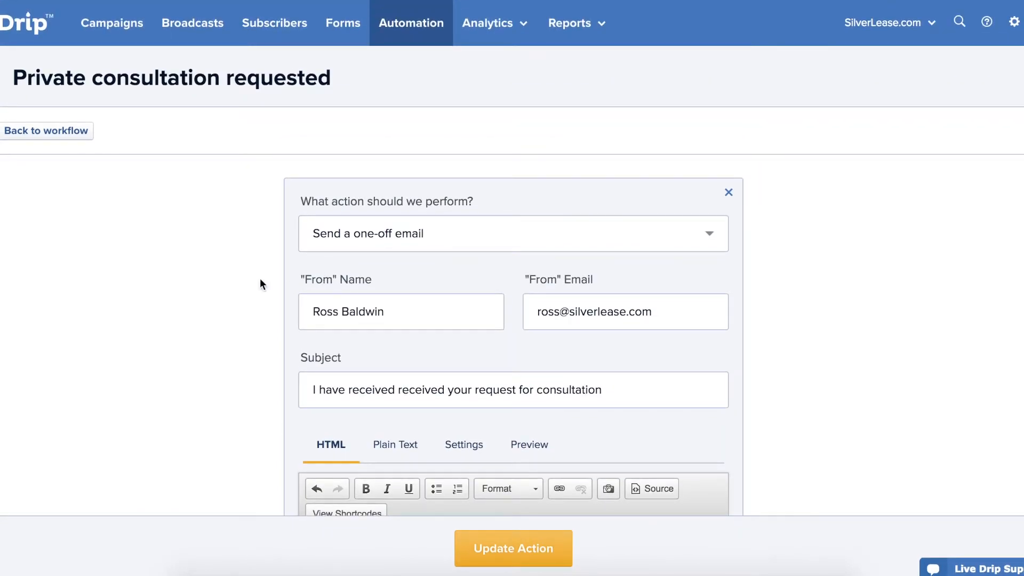
left_click(56, 136)
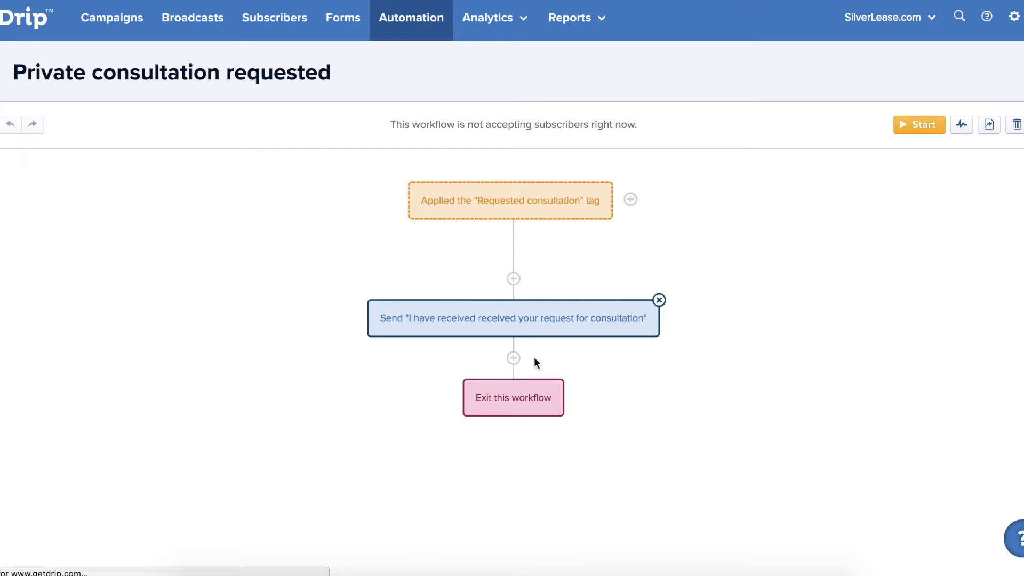
Add an action step after the confirmation email set to 'Send a notification email' and open its settings.
left_click(514, 359)
left_click(427, 199)
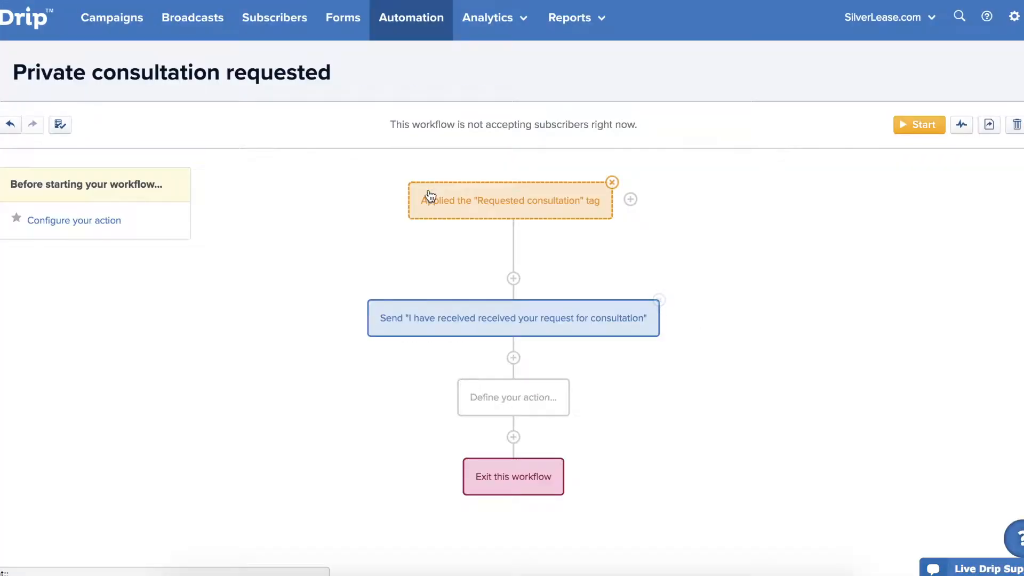
left_click(451, 160)
scroll(501, 303, "down", 5)
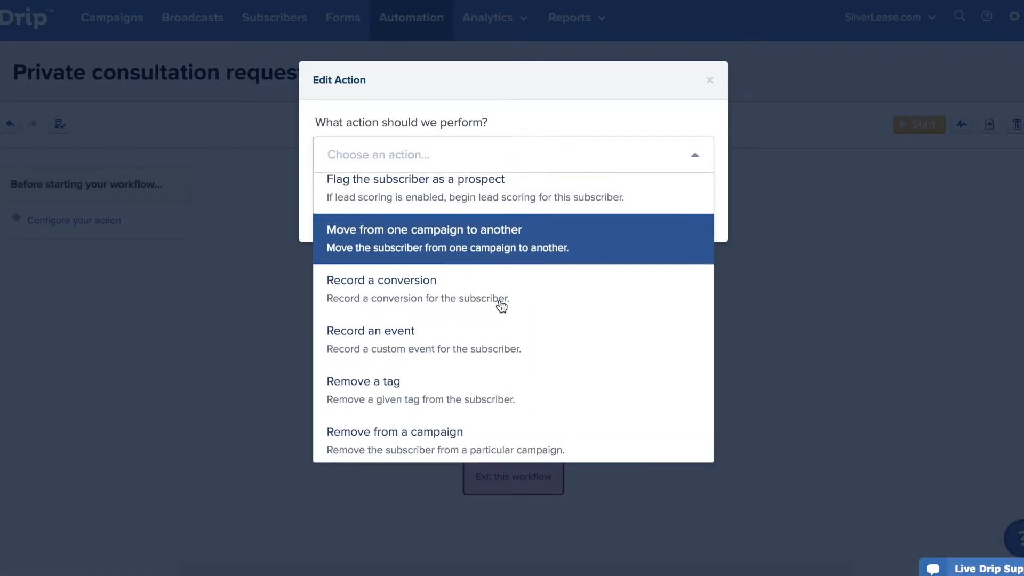
scroll(501, 305, "down", 4)
left_click(489, 368)
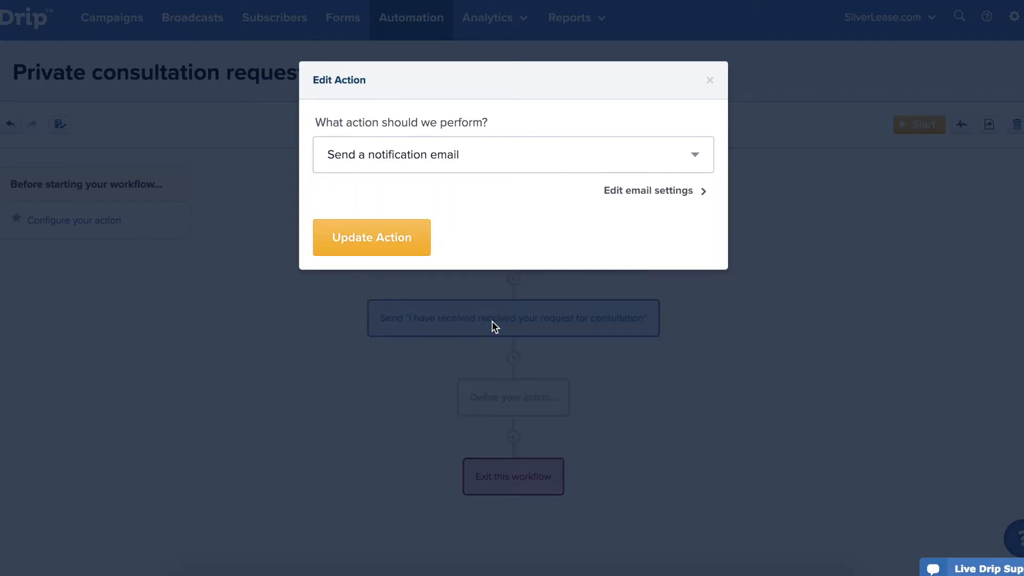
left_click(645, 191)
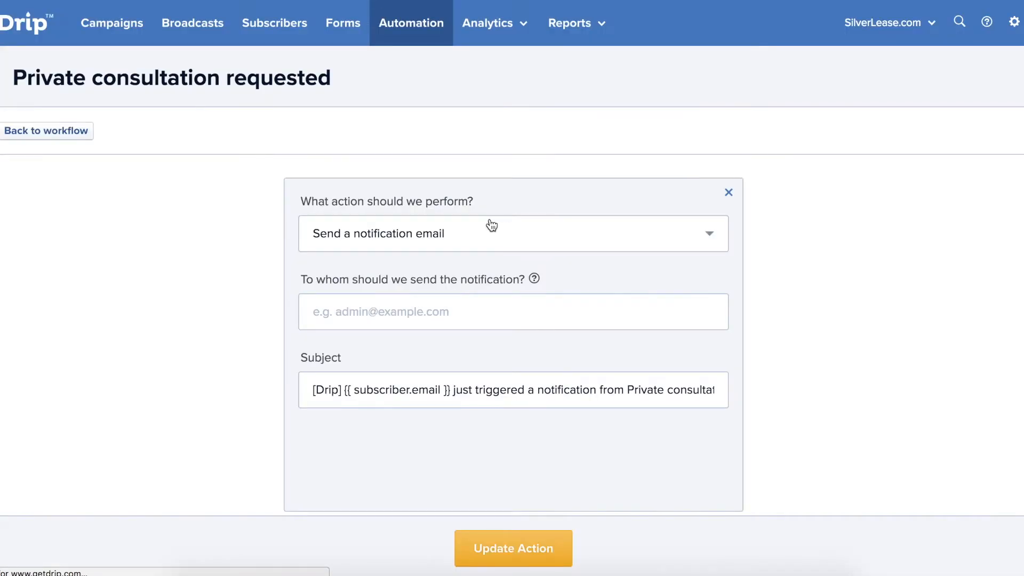
Enter the account owner's e-mail as recipient and retitle the subject '[Drip] A Private consultation has been requested'.
left_click(455, 316)
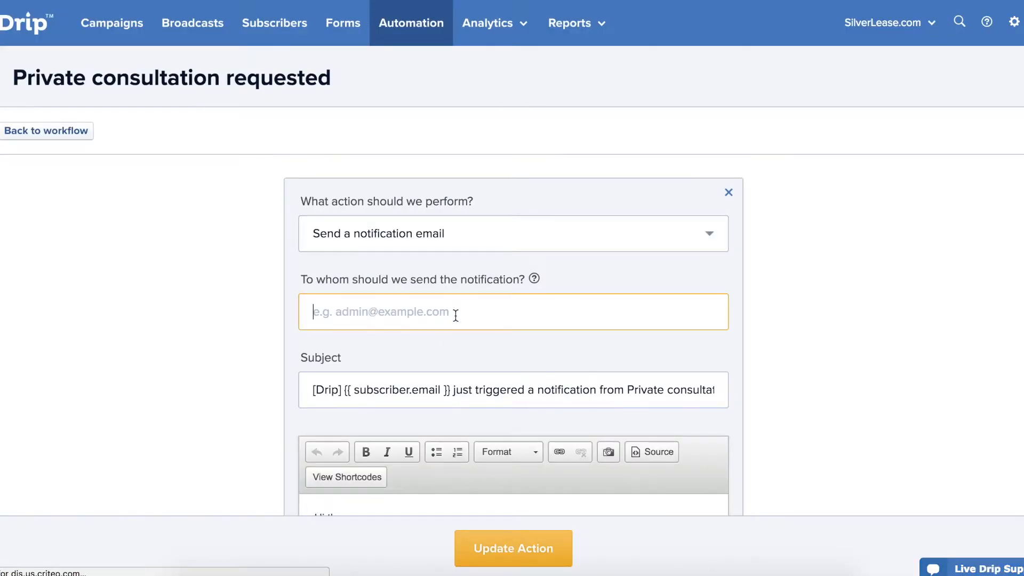
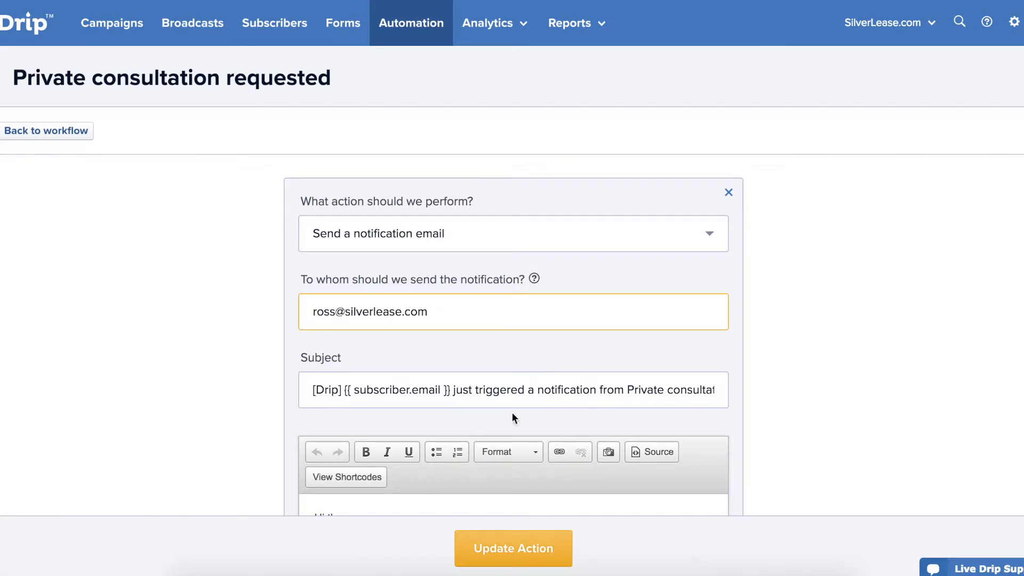
left_click_drag(627, 391, 344, 393)
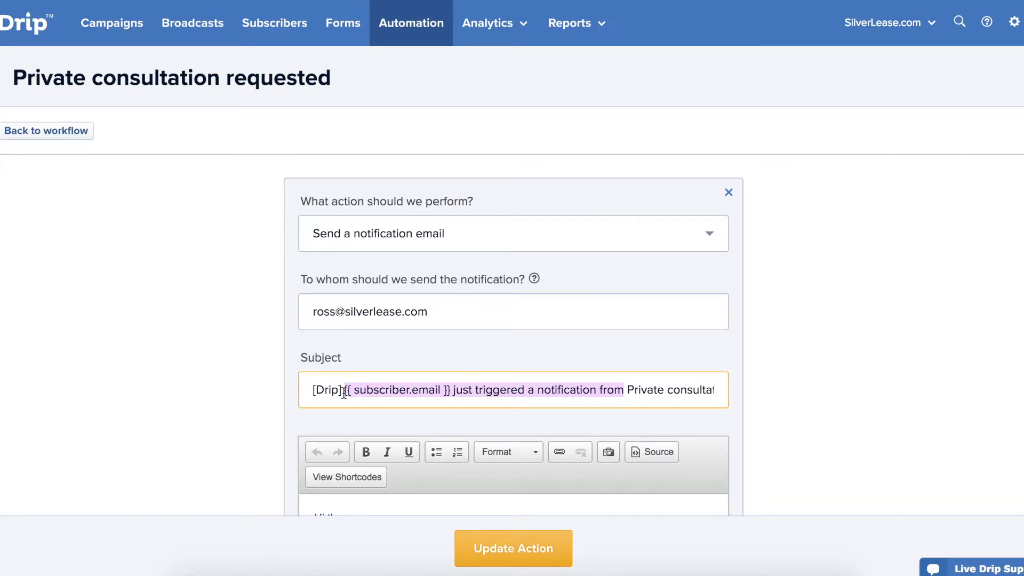
type("A")
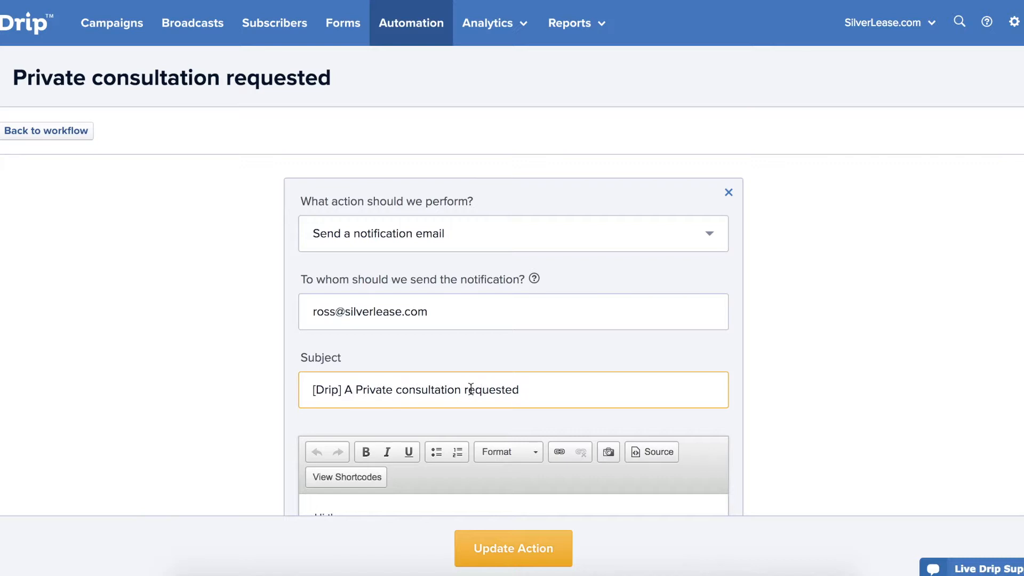
left_click(464, 390)
type("has been")
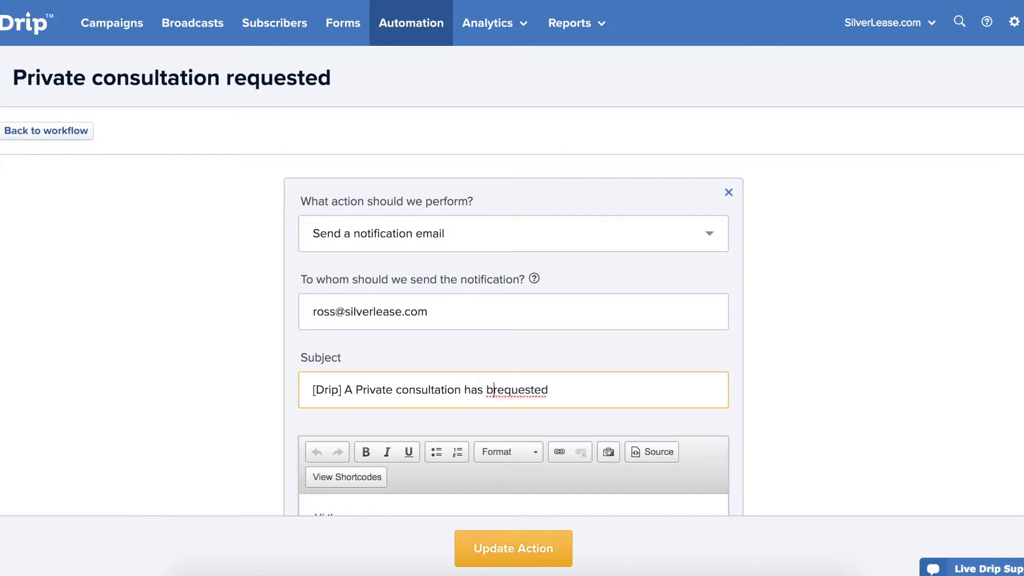
scroll(464, 393, "down", 3)
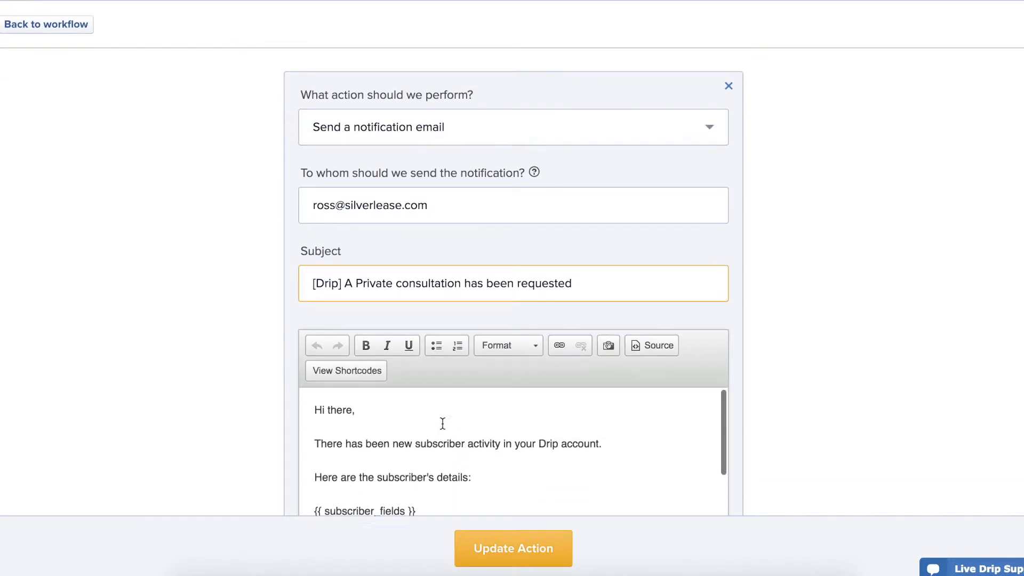
Paste the call-the-lead message with outcome options into the body as plain text and update the action.
left_click_drag(608, 447, 272, 416)
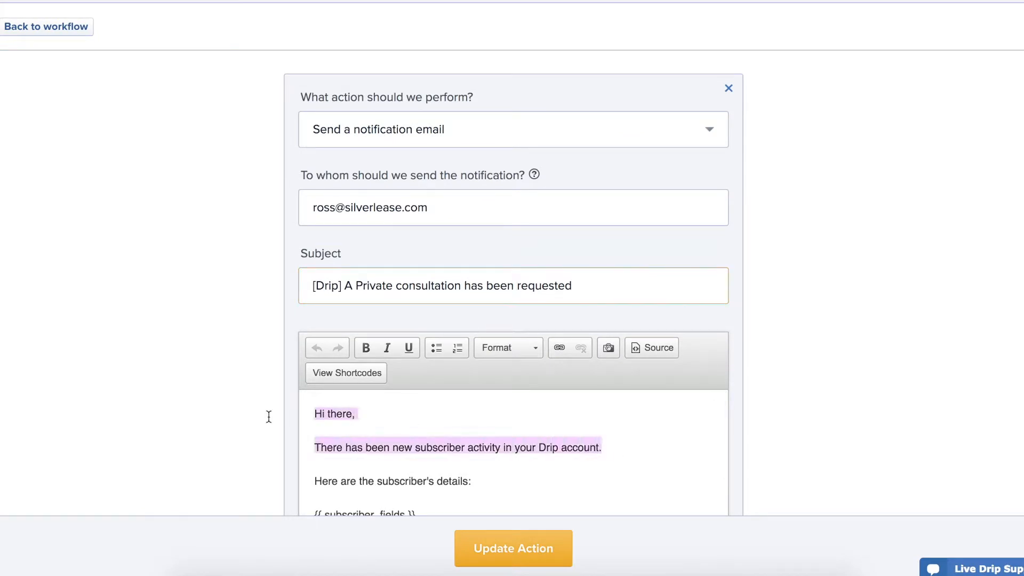
key("BackSpace")
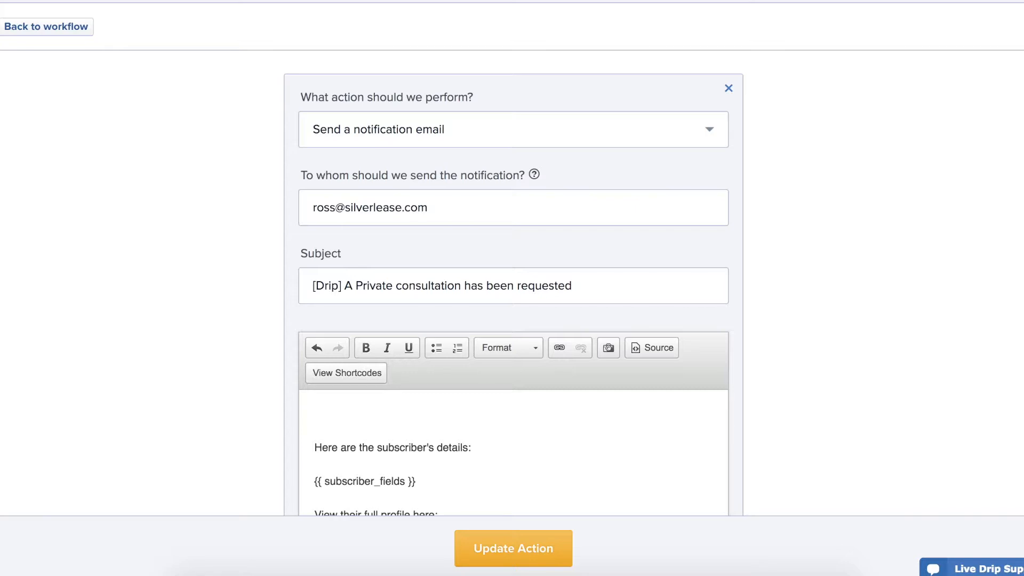
left_click(364, 416)
key("super+a")
scroll(364, 416, "down", 5)
right_click(405, 372)
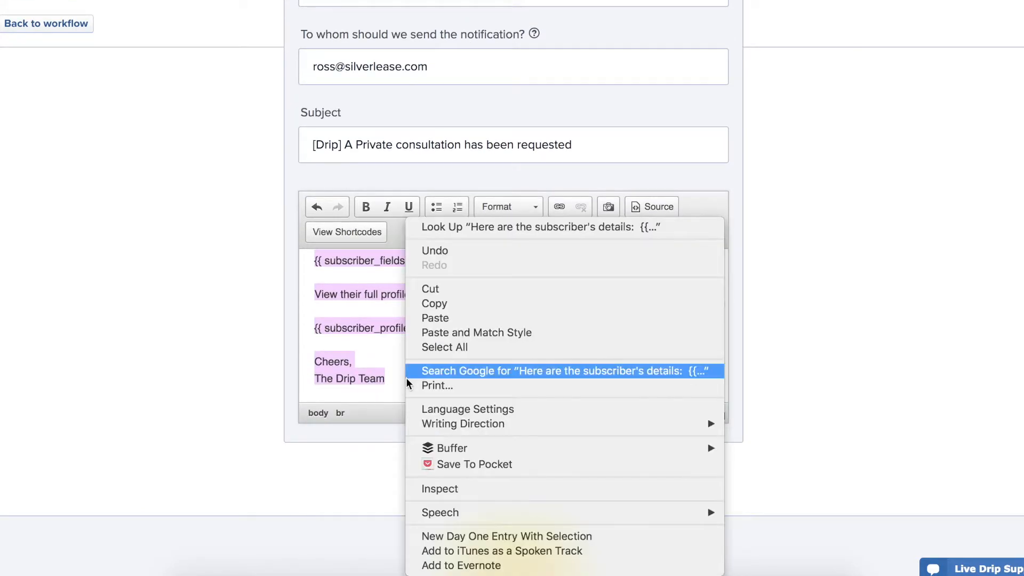
left_click(431, 336)
scroll(454, 331, "up", 3)
scroll(462, 329, "up", 5)
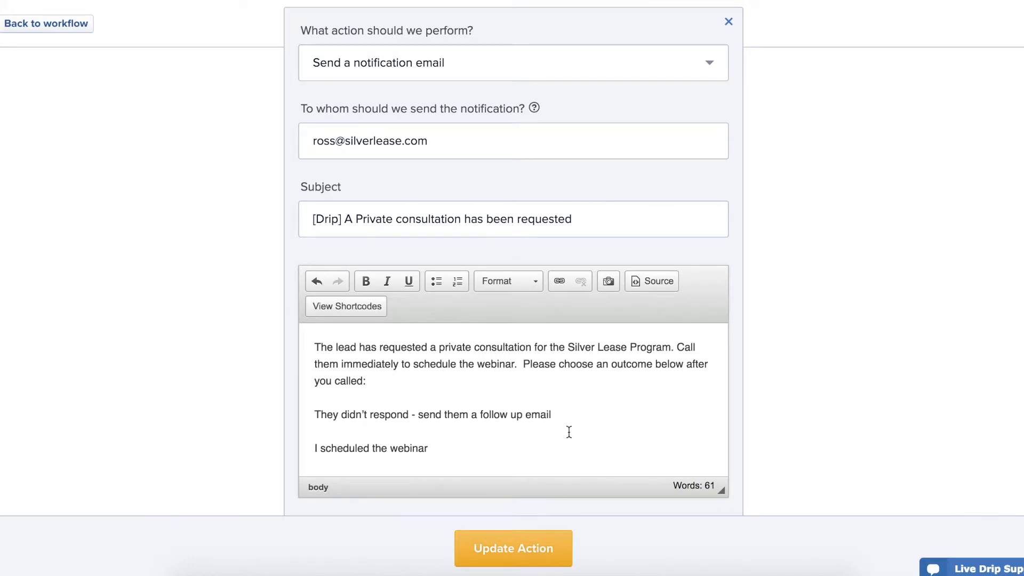
left_click(545, 551)
scroll(184, 295, "up", 4)
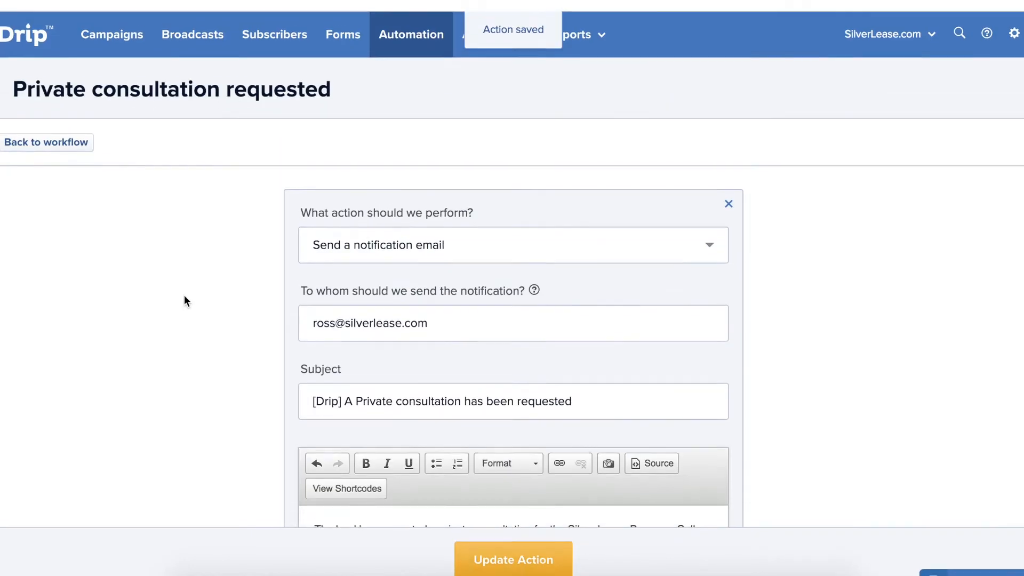
Go back to the workflow canvas and reopen the 'Send a notification email' step.
left_click(50, 133)
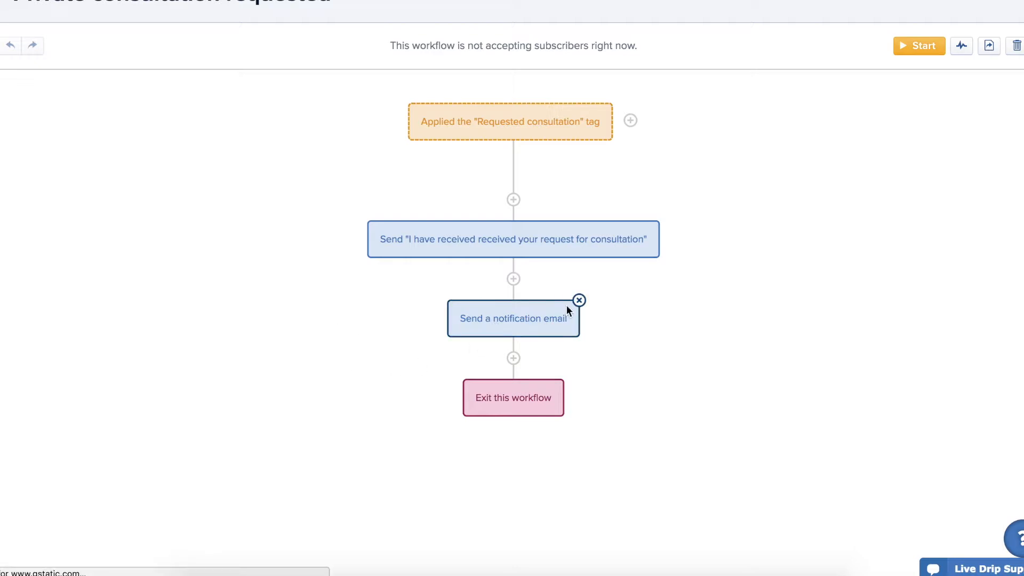
left_click(534, 318)
scroll(517, 344, "down", 2)
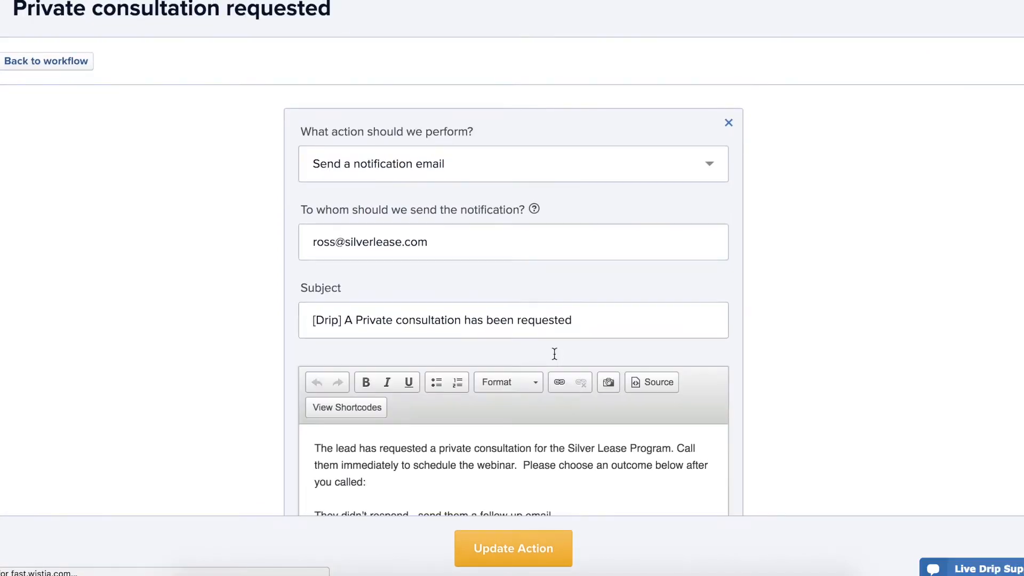
scroll(507, 363, "down", 5)
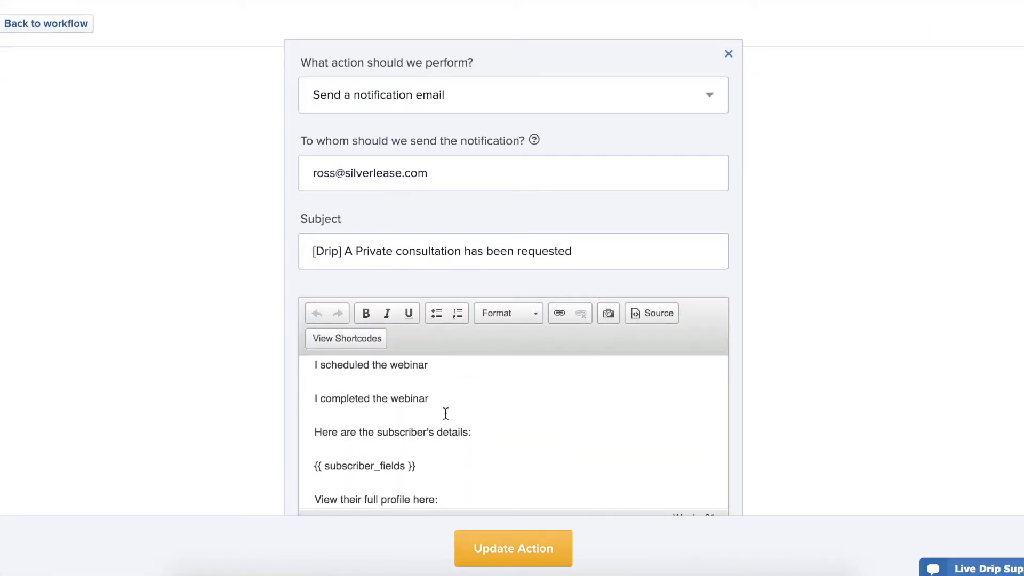
left_click_drag(430, 399, 311, 398)
scroll(536, 395, "up", 1)
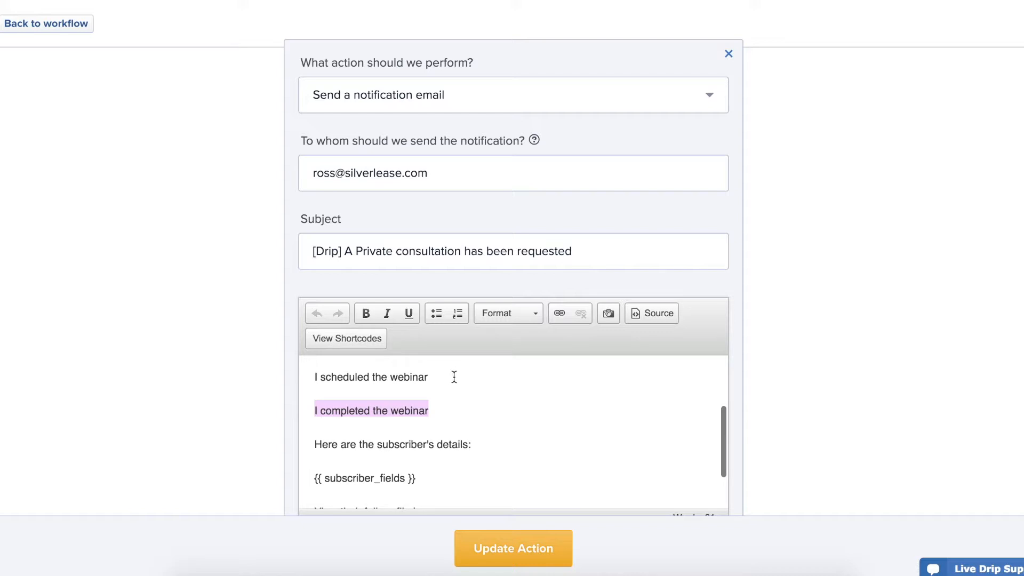
left_click_drag(432, 379, 303, 377)
scroll(523, 400, "up", 1)
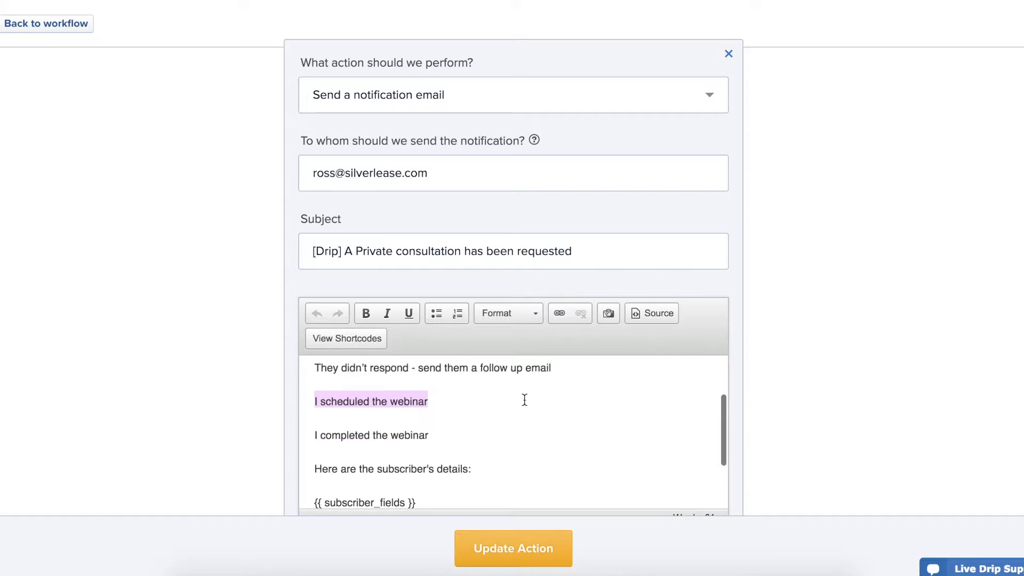
left_click_drag(551, 370, 313, 371)
left_click(593, 380)
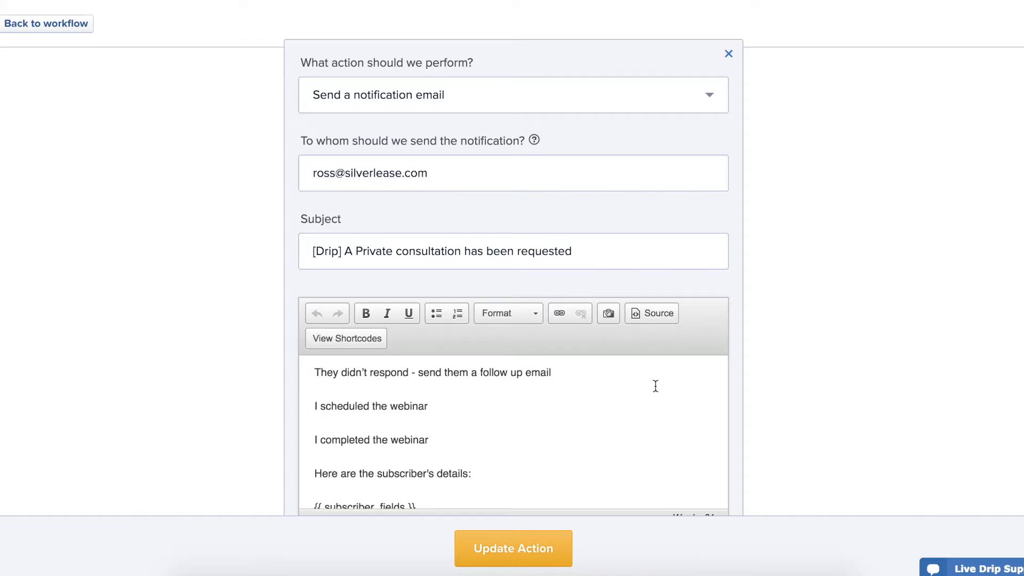
scroll(656, 386, "up", 1)
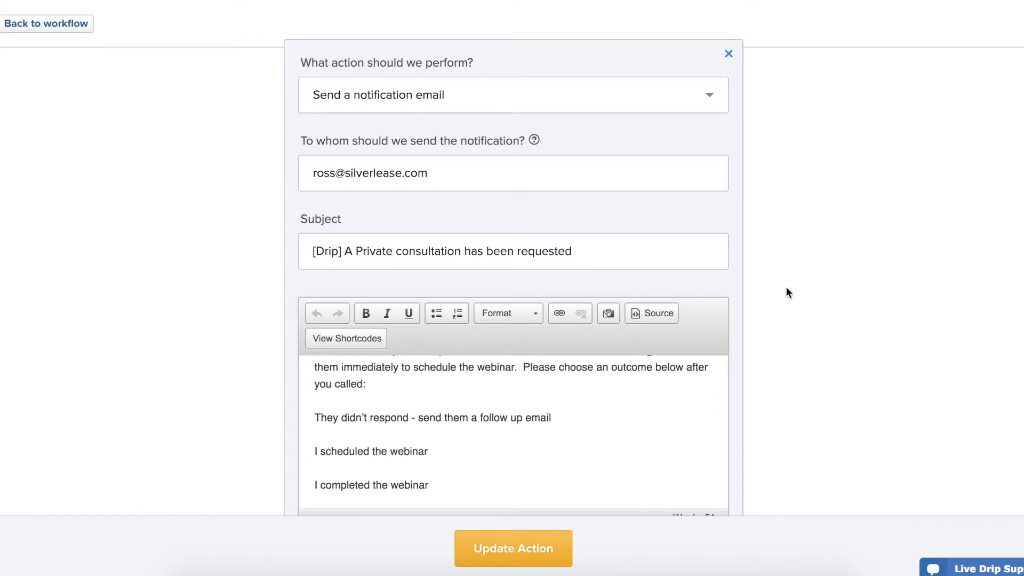
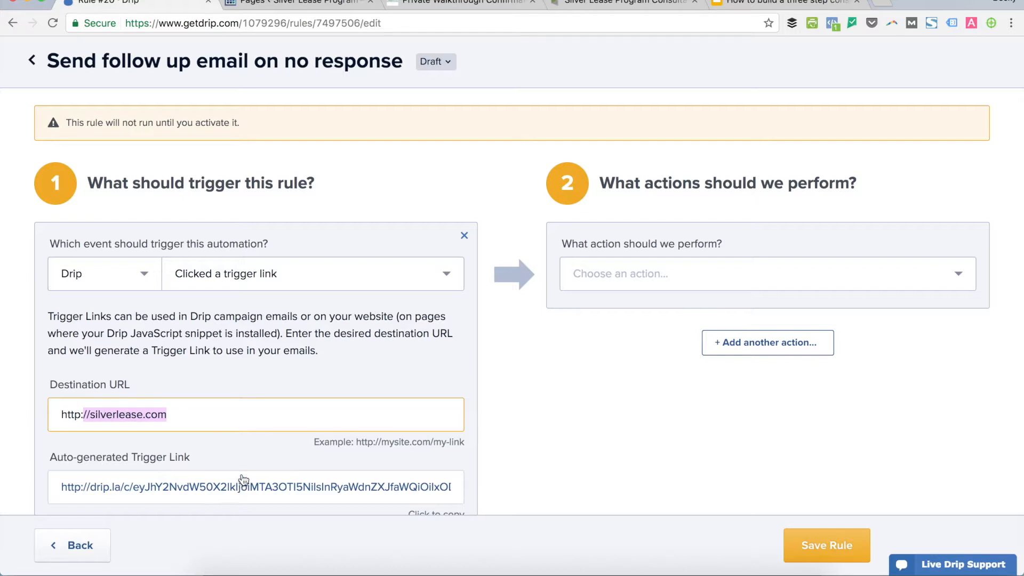
Choose 'Send a one-off email' as the no-response rule's action.
left_click(654, 276)
scroll(691, 414, "down", 2)
scroll(690, 414, "down", 6)
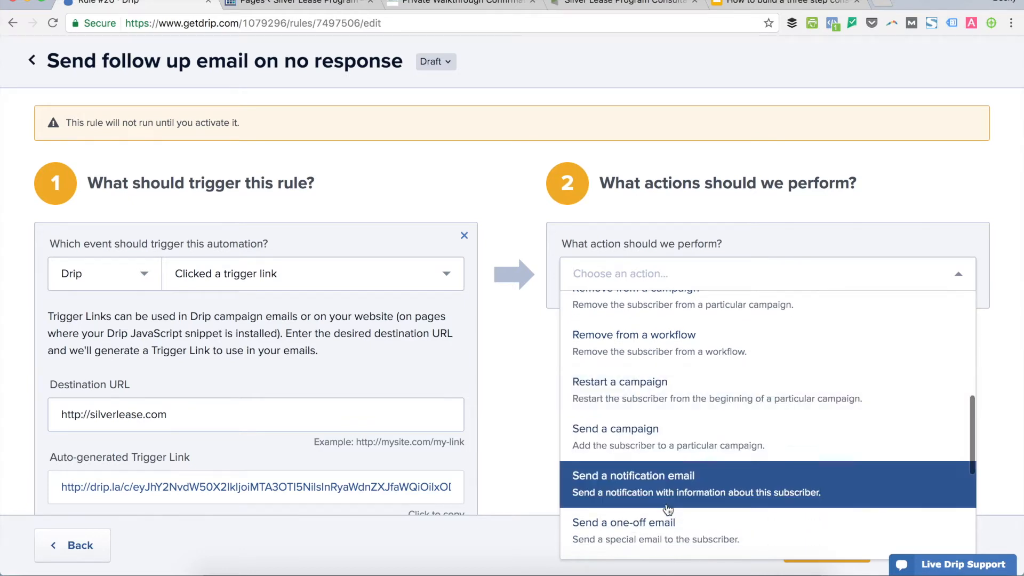
left_click(665, 523)
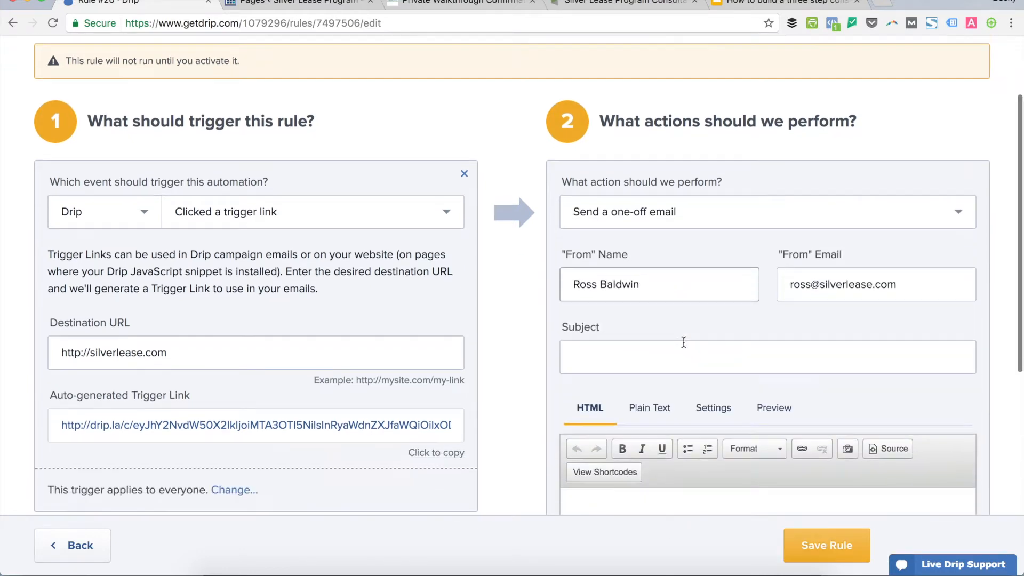
Give the one-off email the subject 'Sorry I missed you' and paste in the missed-call message.
scroll(682, 339, "down", 3)
left_click(687, 308)
type("Sorry I missed you")
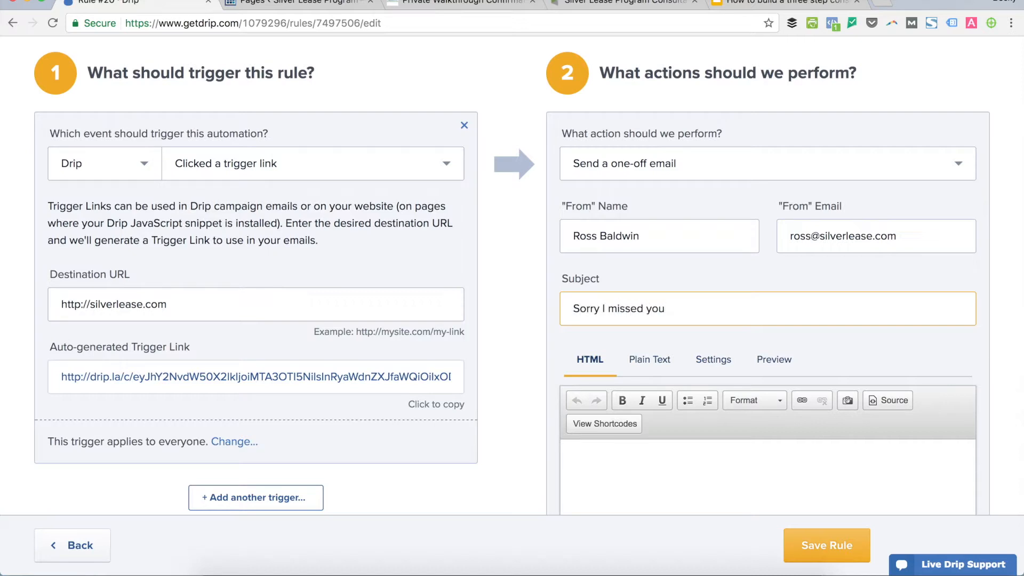
key("super+Tab")
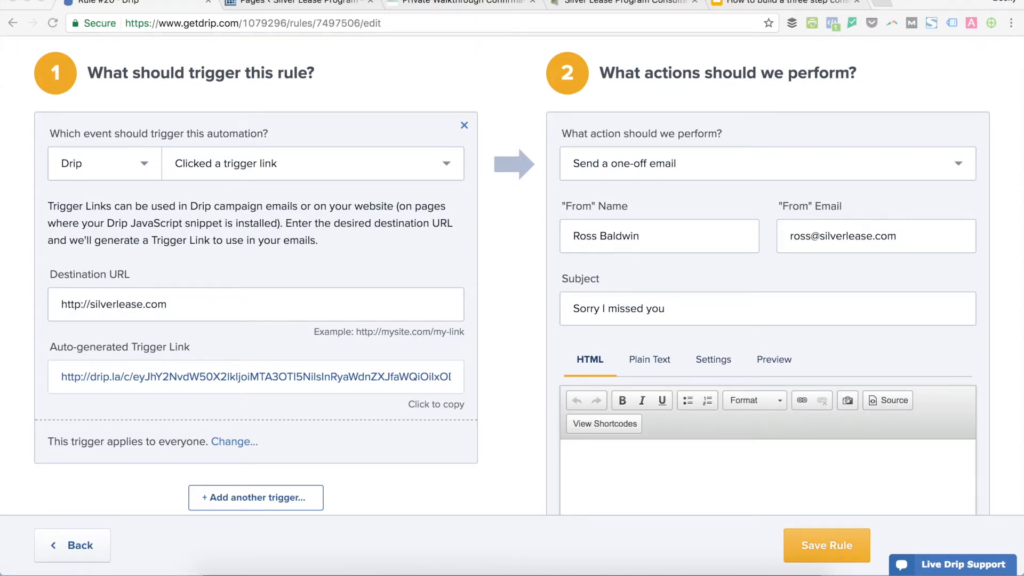
key("super+Tab")
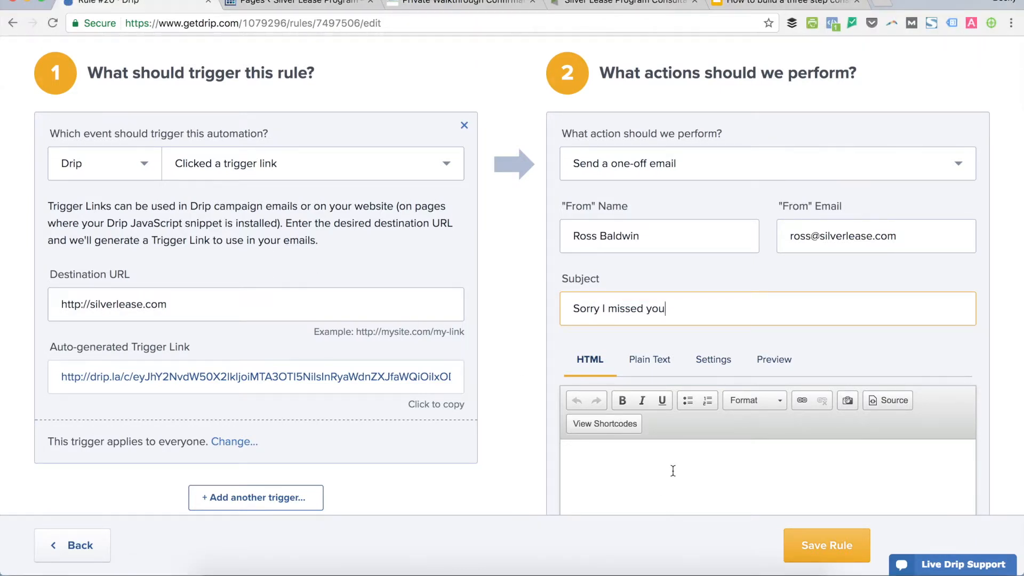
key("super+v")
left_click_drag(753, 403, 813, 404)
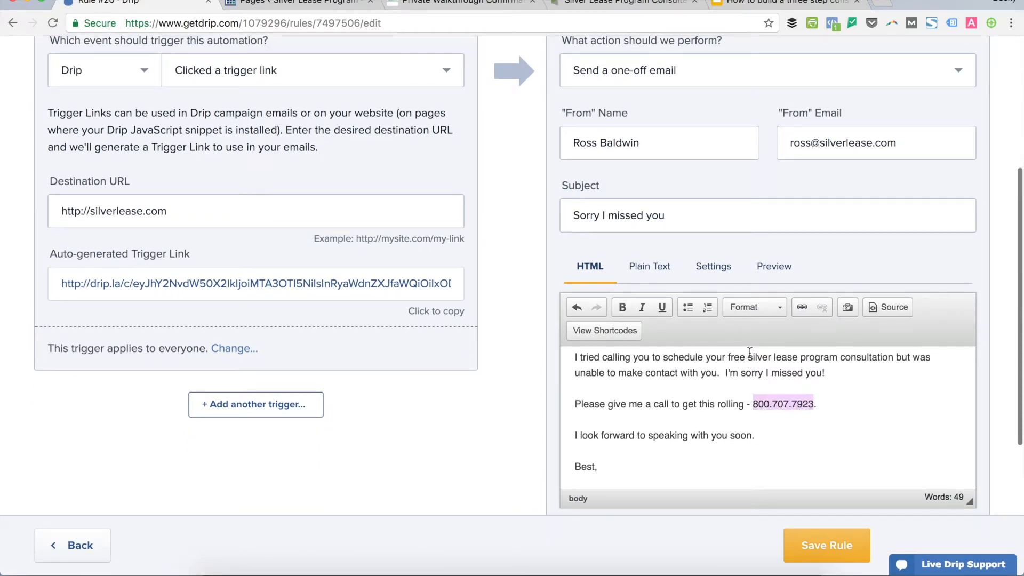
left_click(803, 307)
type("tel:")
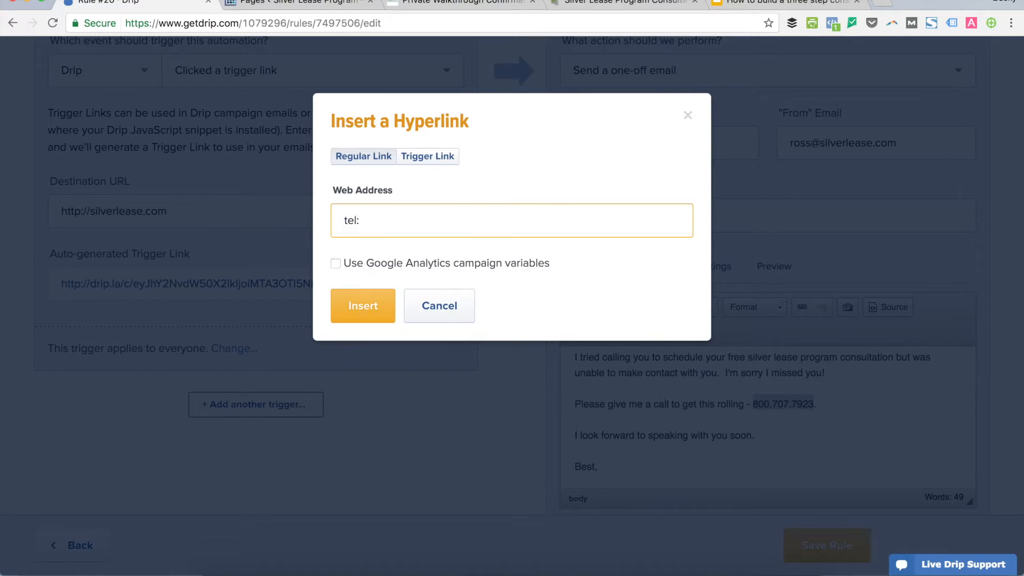
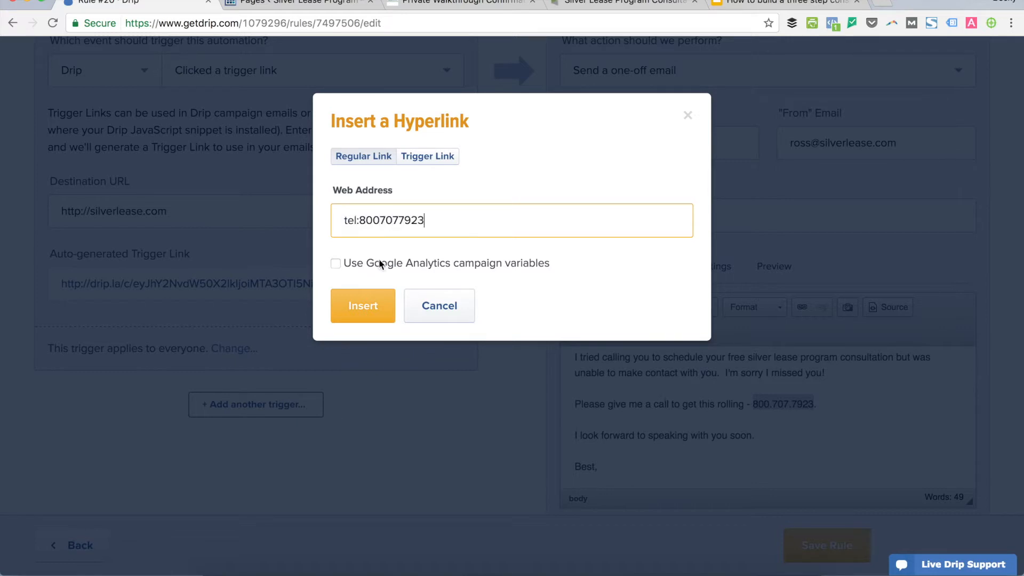
left_click(368, 304)
scroll(720, 459, "down", 2)
left_click(606, 357)
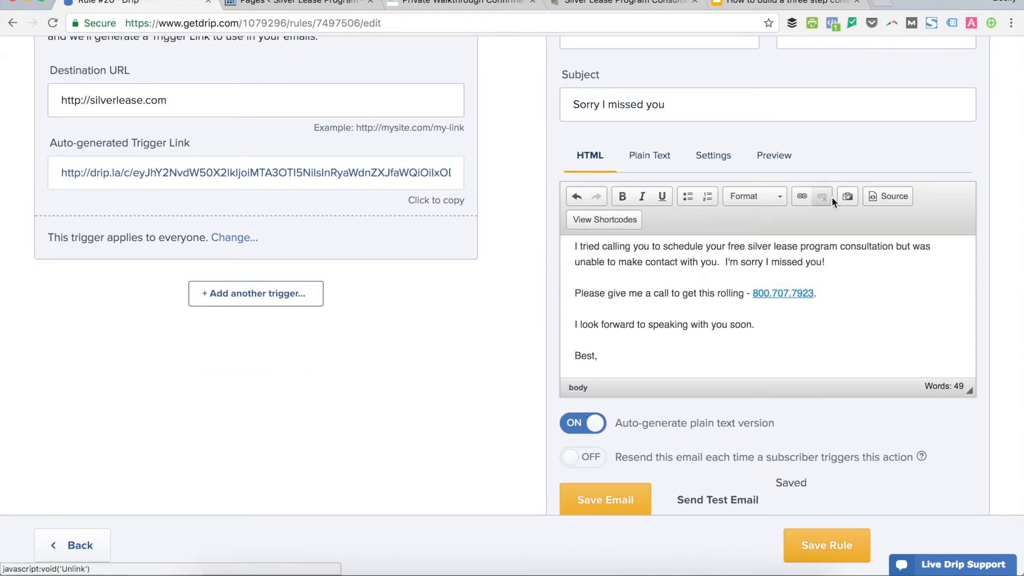
Insert the signature image under 'Best' and save the one-off email.
left_click(847, 196)
scroll(535, 314, "down", 6)
left_click(535, 315)
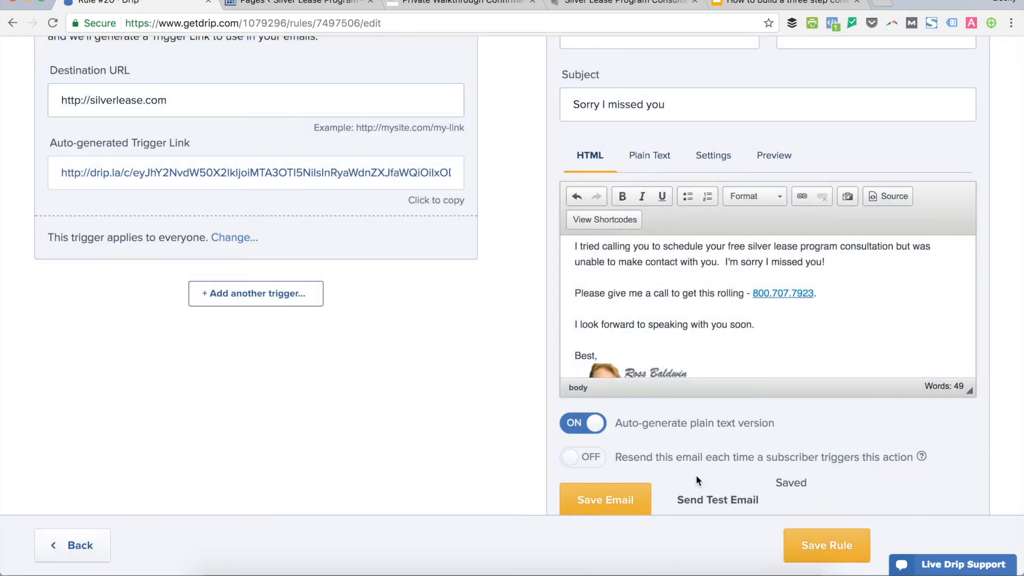
scroll(786, 389, "down", 3)
left_click(618, 400)
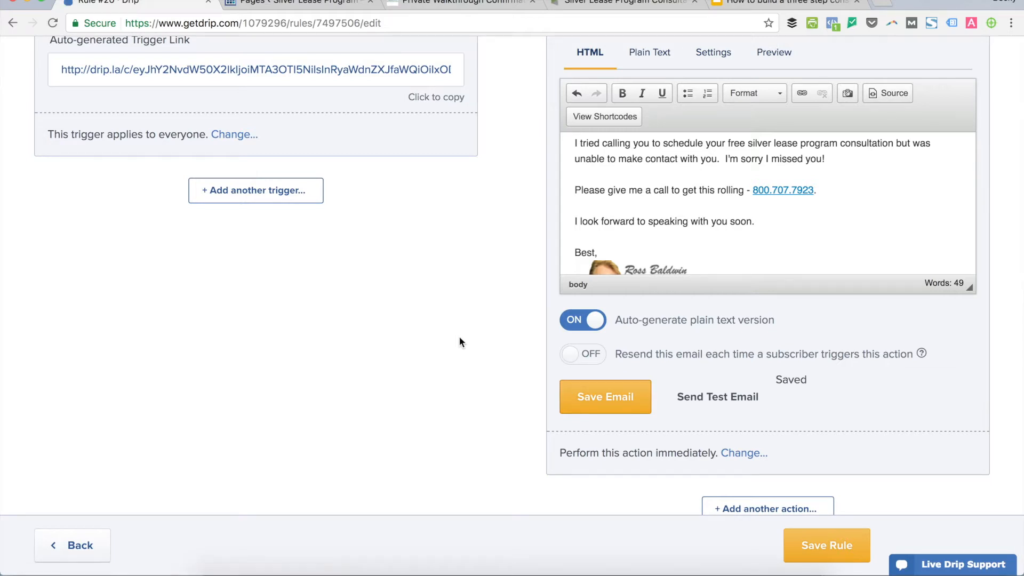
Copy the rule's auto-generated trigger link.
scroll(459, 337, "up", 3)
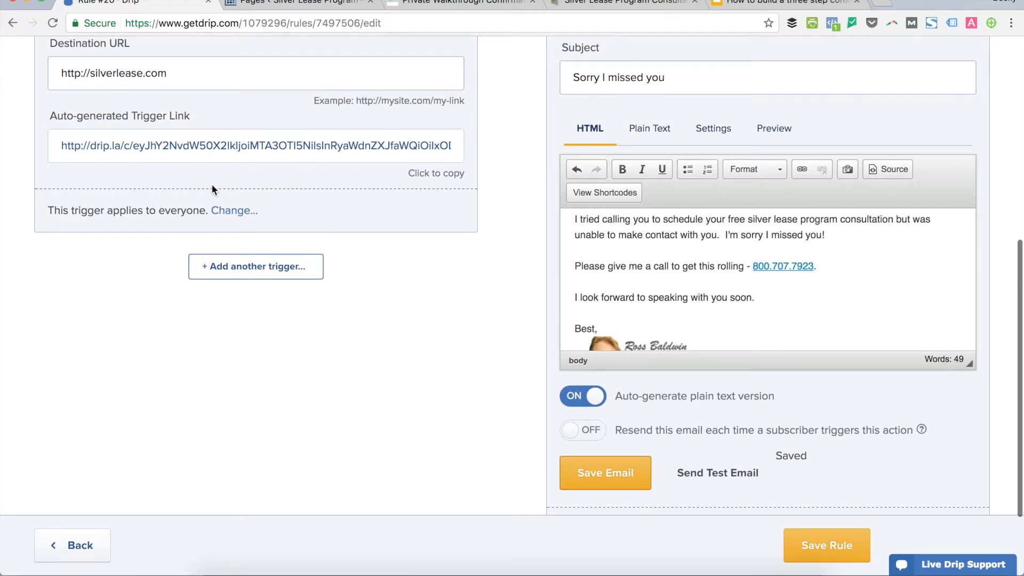
left_click(252, 149)
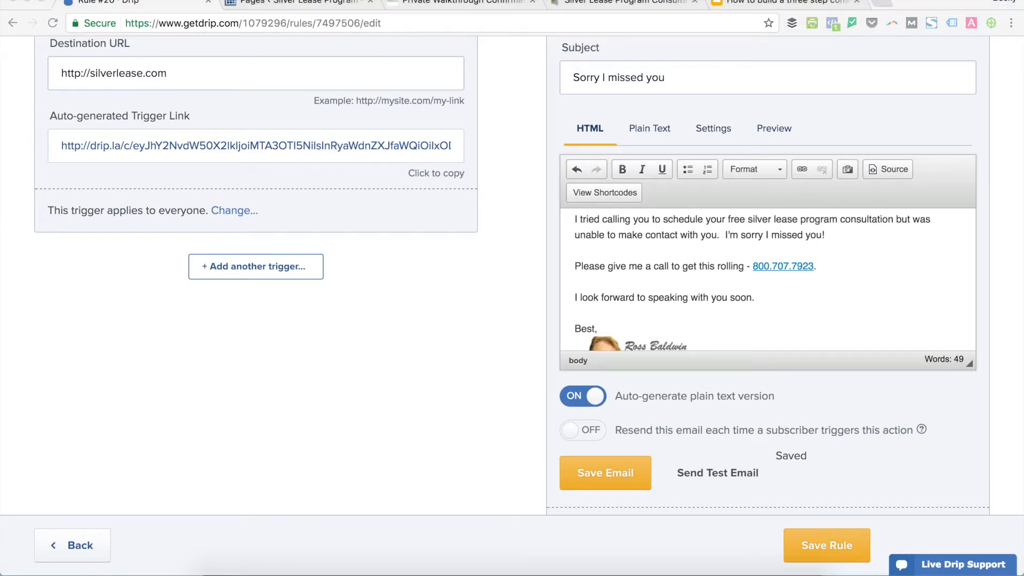
scroll(516, 167, "up", 6)
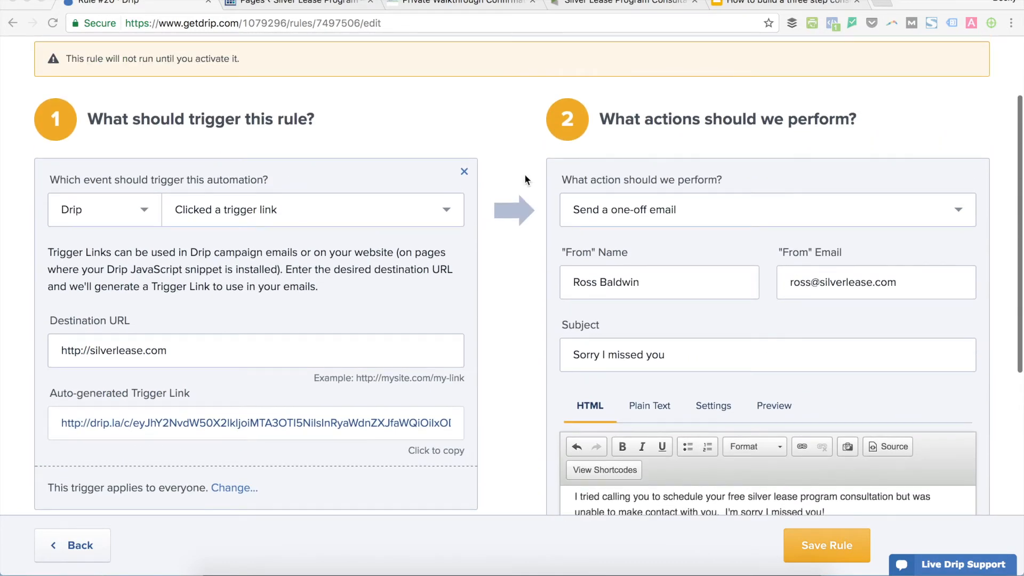
scroll(453, 139, "up", 2)
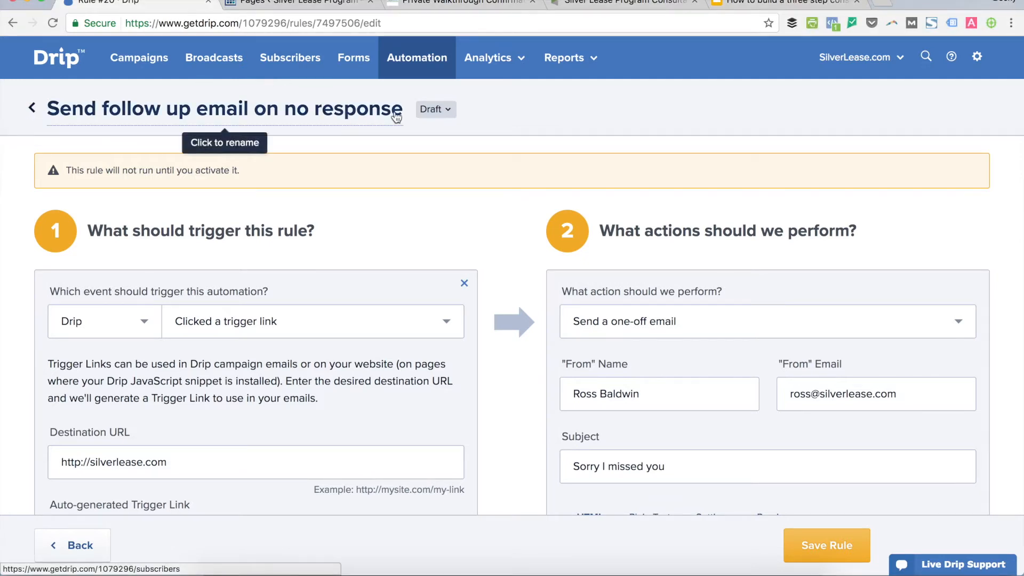
Switch the rule status from Draft to Active and go back to the Rules list.
left_click(449, 113)
left_click(419, 141)
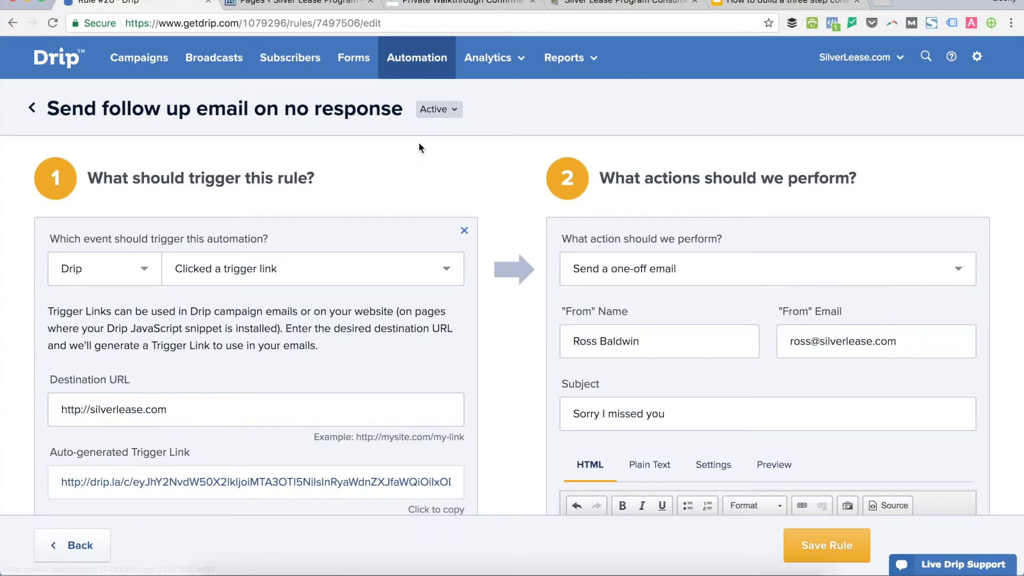
left_click(32, 107)
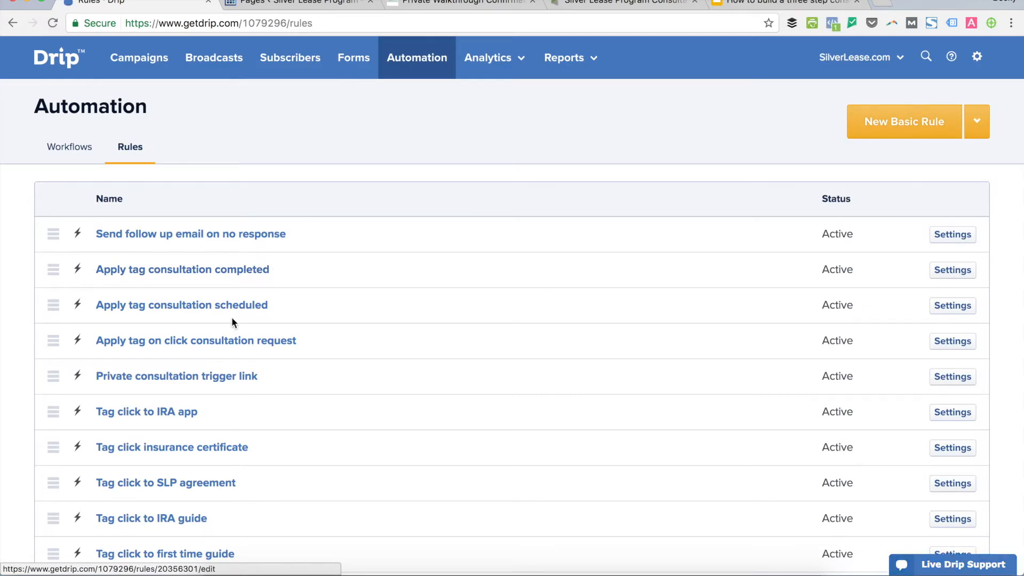
Copy the trigger link of the 'Apply tag consultation scheduled' rule.
left_click(287, 300)
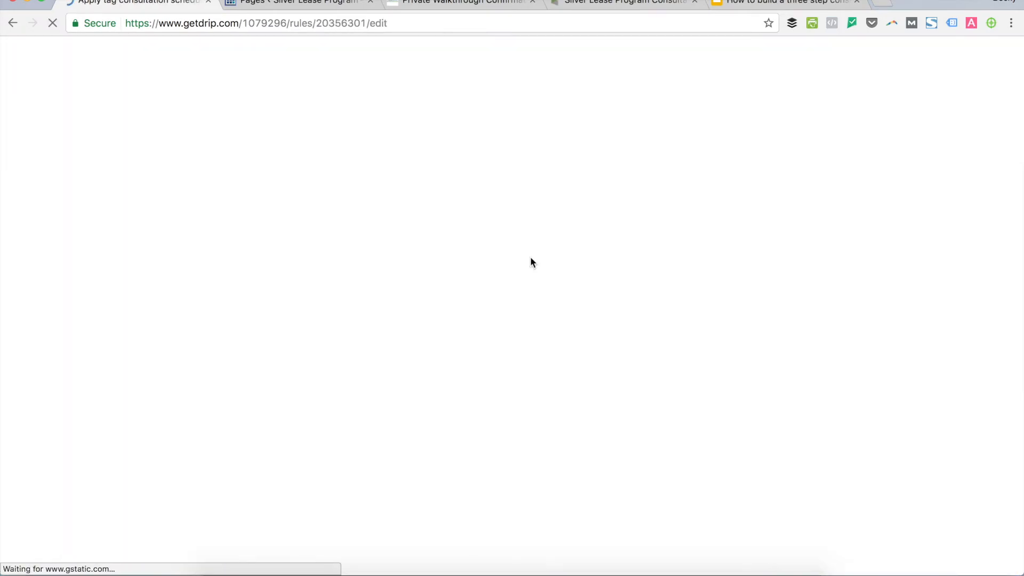
left_click(362, 479)
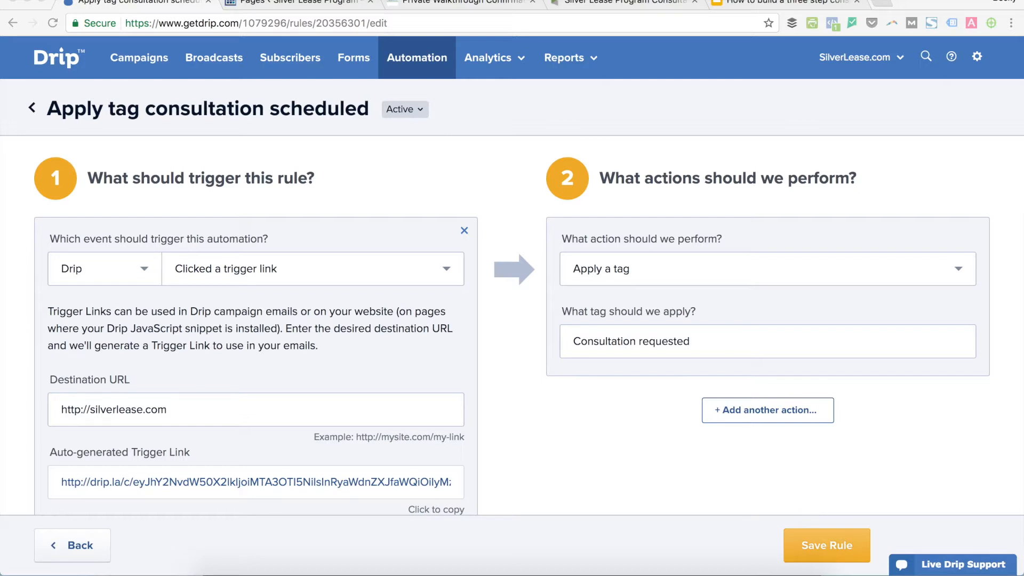
left_click(33, 110)
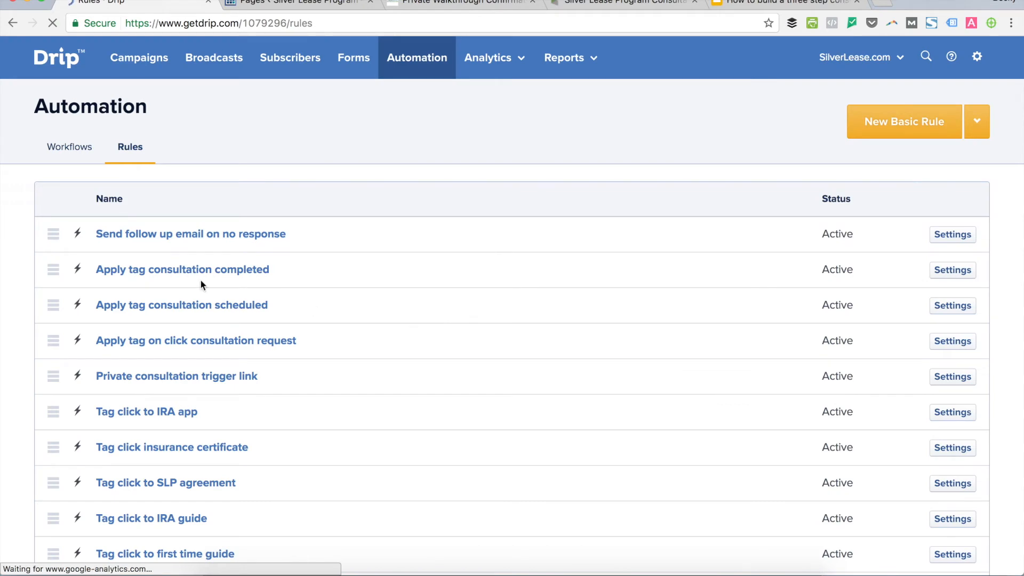
Copy the 'Apply tag consultation completed' rule's trigger link, then go to Workflows.
left_click(206, 278)
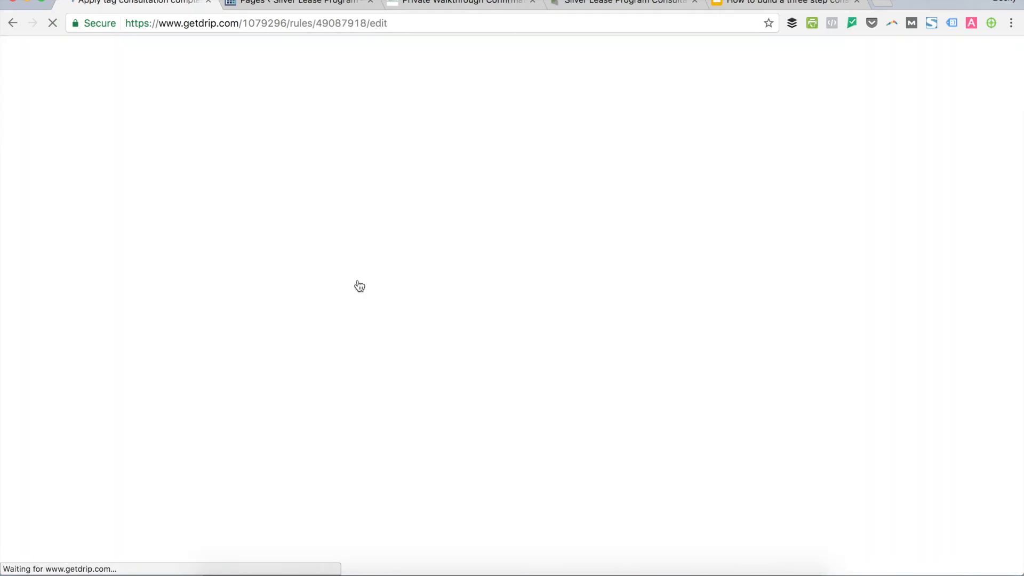
scroll(320, 410, "down", 3)
left_click(317, 409)
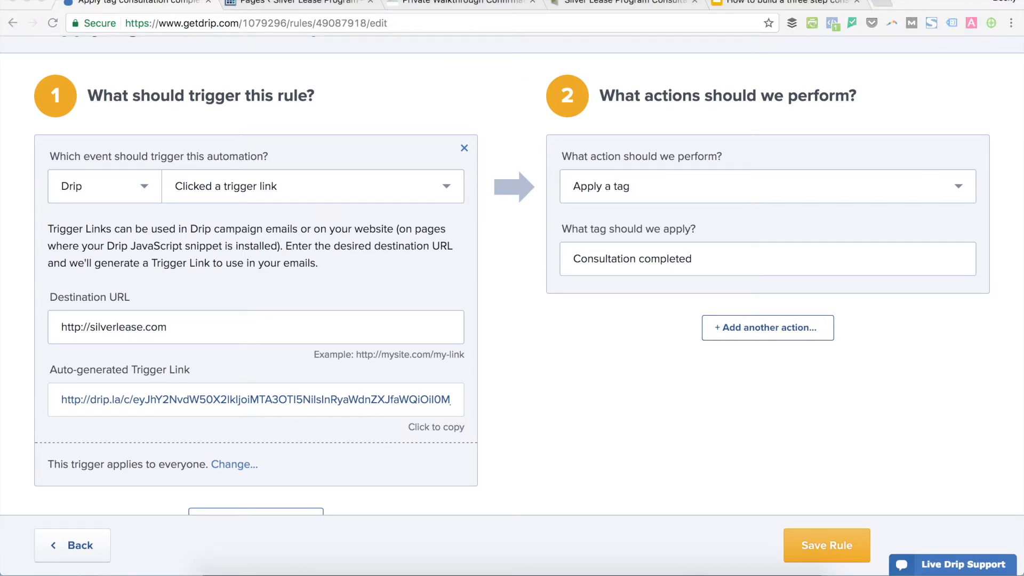
scroll(430, 267, "up", 2)
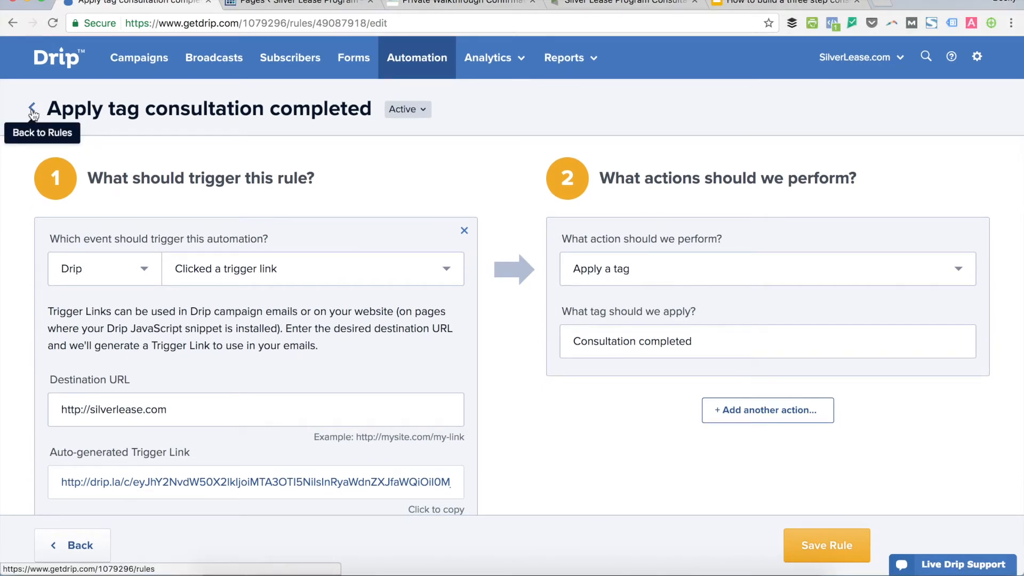
left_click(32, 109)
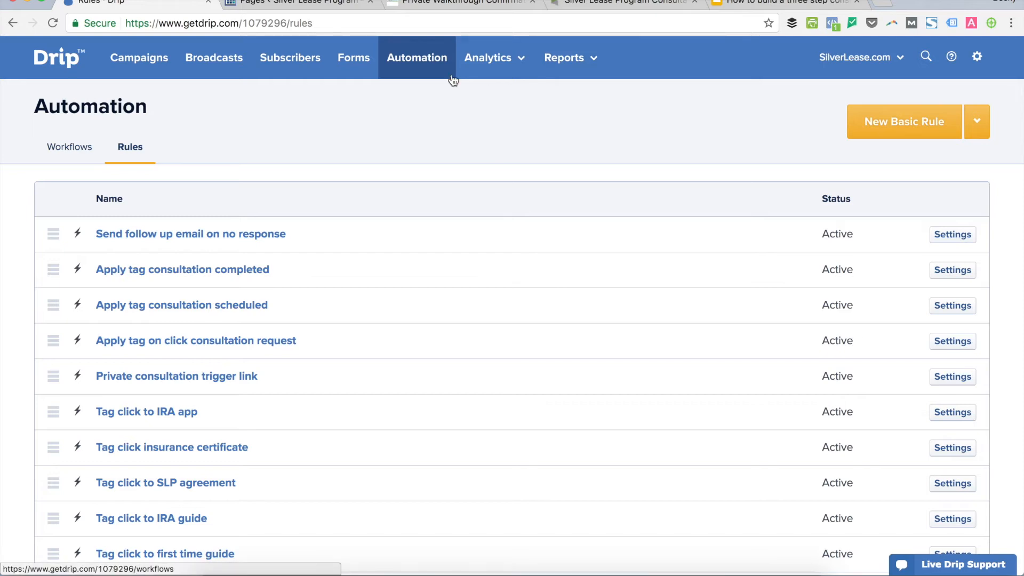
left_click(78, 153)
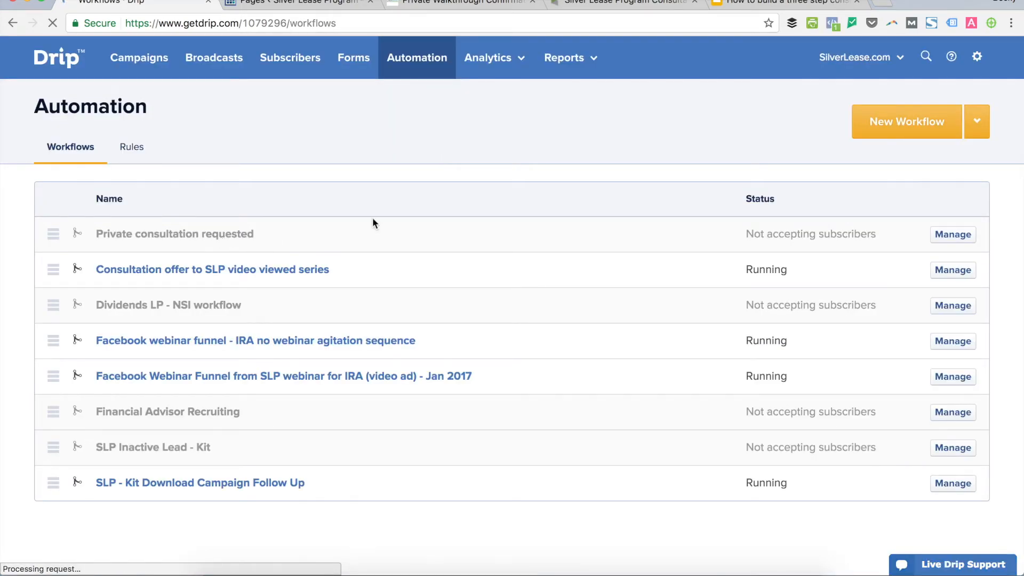
Open the 'Private consultation requested' notification email and start linking its 'They didn't respond' line.
left_click(372, 223)
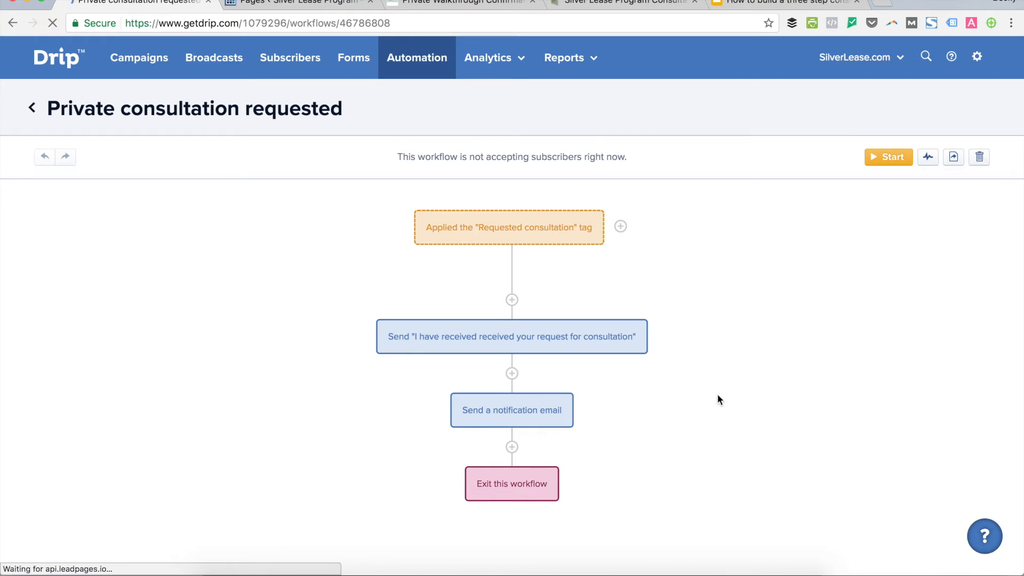
left_click(518, 418)
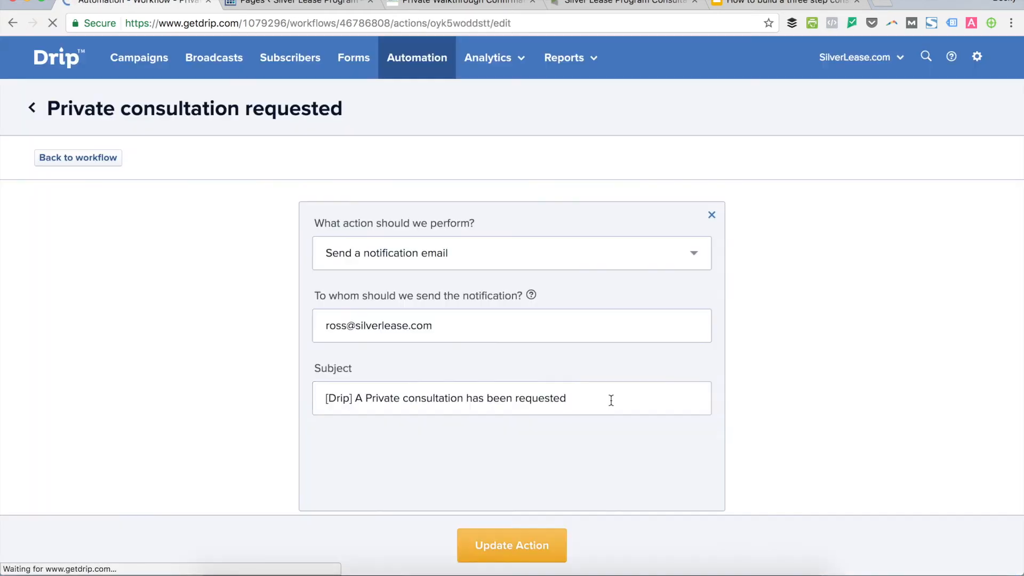
scroll(455, 374, "down", 2)
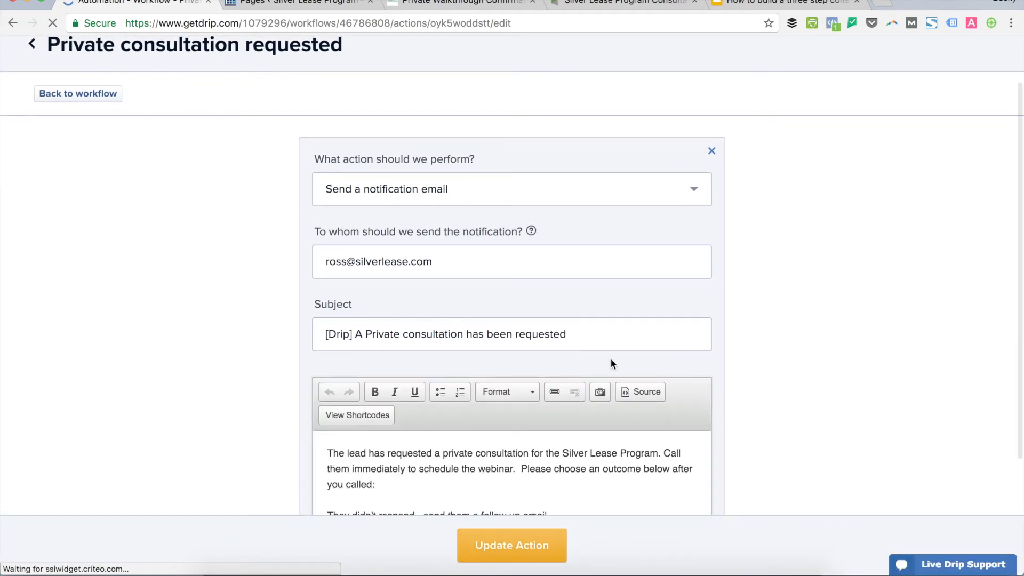
scroll(773, 371, "down", 4)
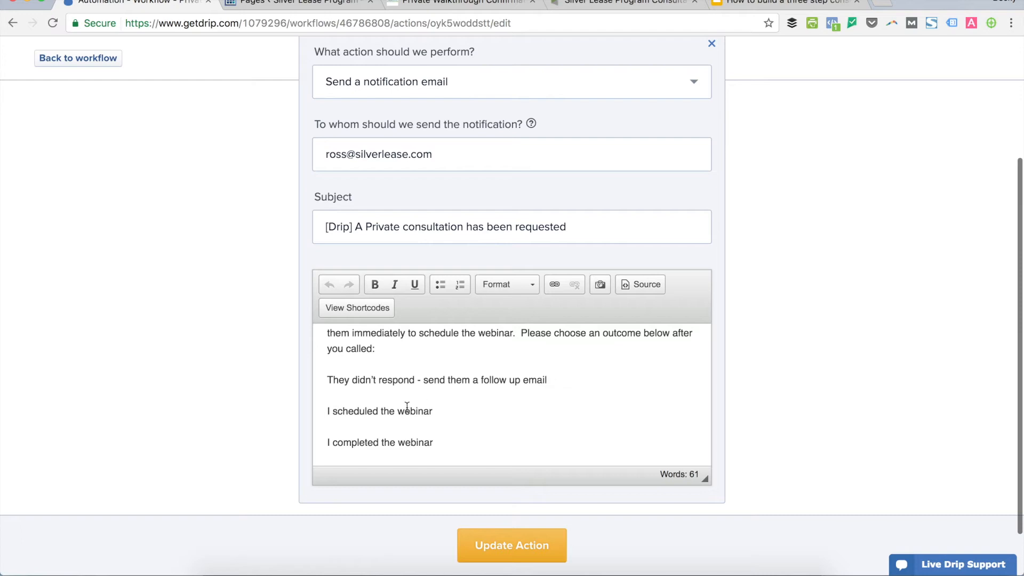
left_click_drag(549, 379, 321, 380)
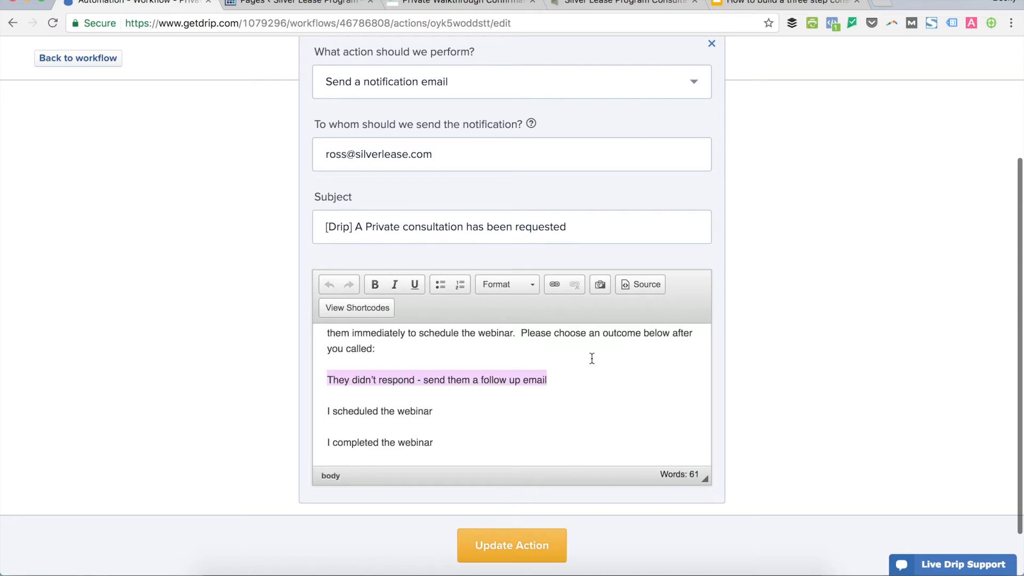
left_click(554, 283)
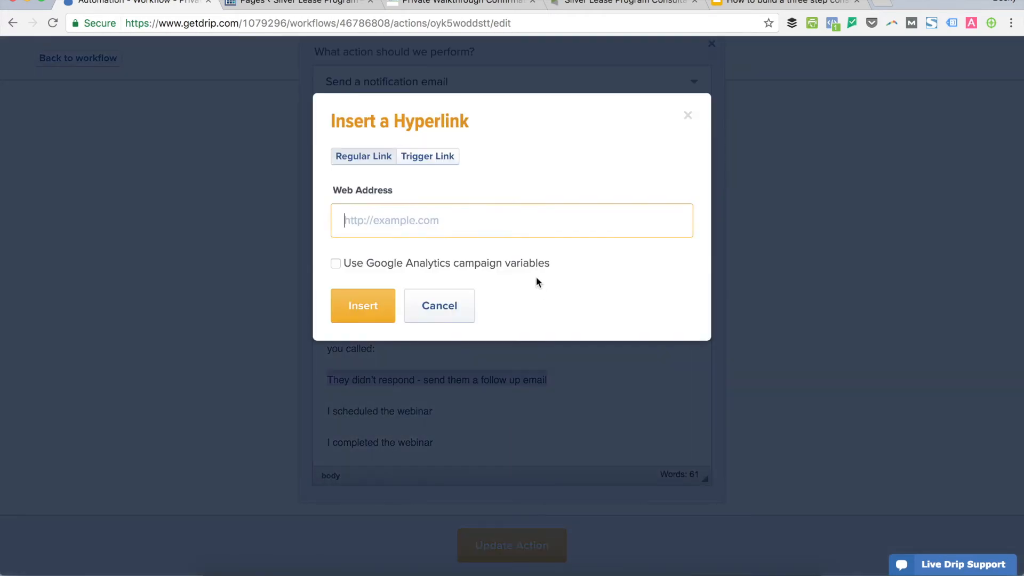
left_click(426, 155)
left_click(573, 233)
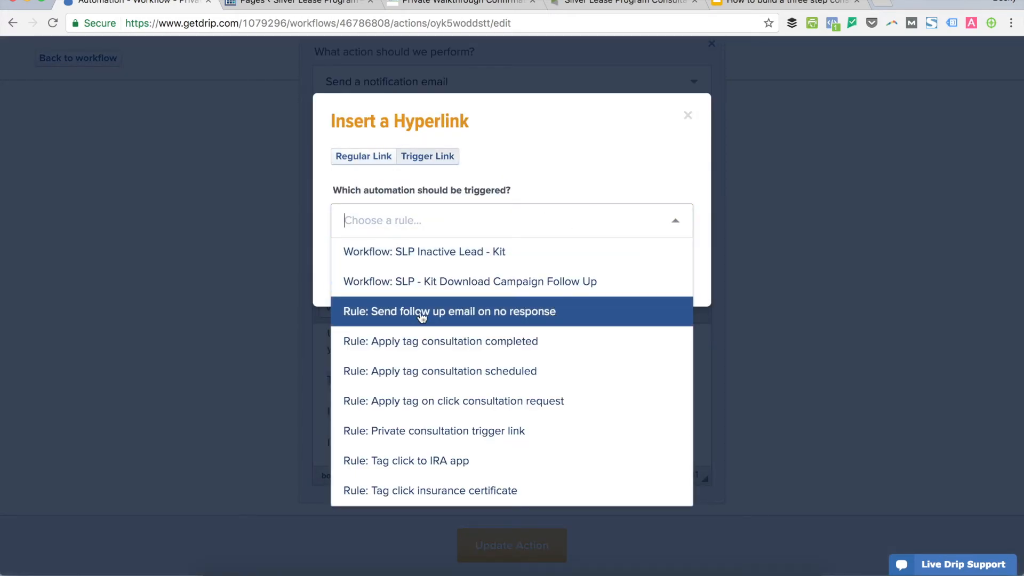
left_click(476, 316)
left_click(435, 295)
left_click(435, 354)
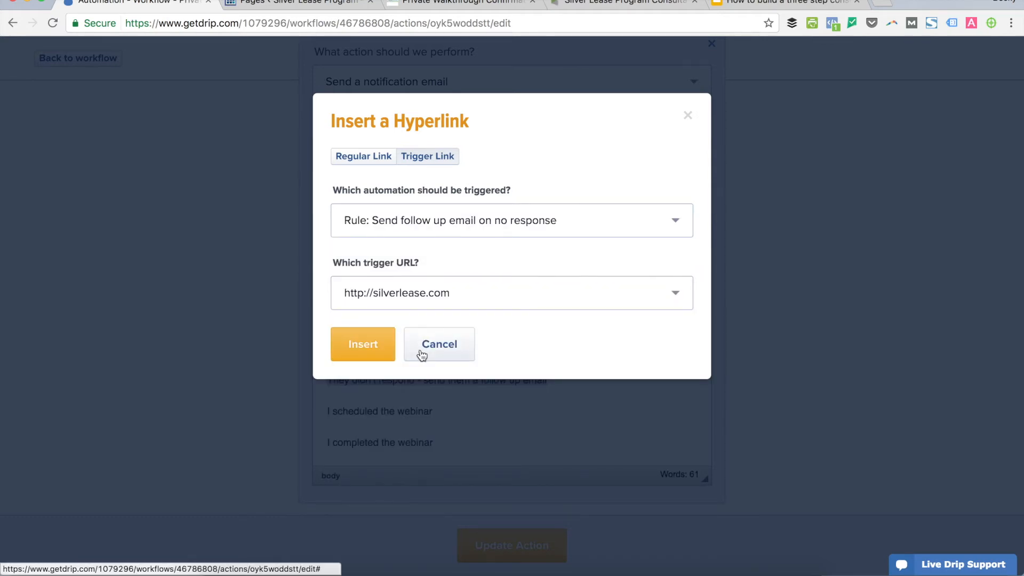
left_click(362, 348)
left_click_drag(434, 412, 325, 409)
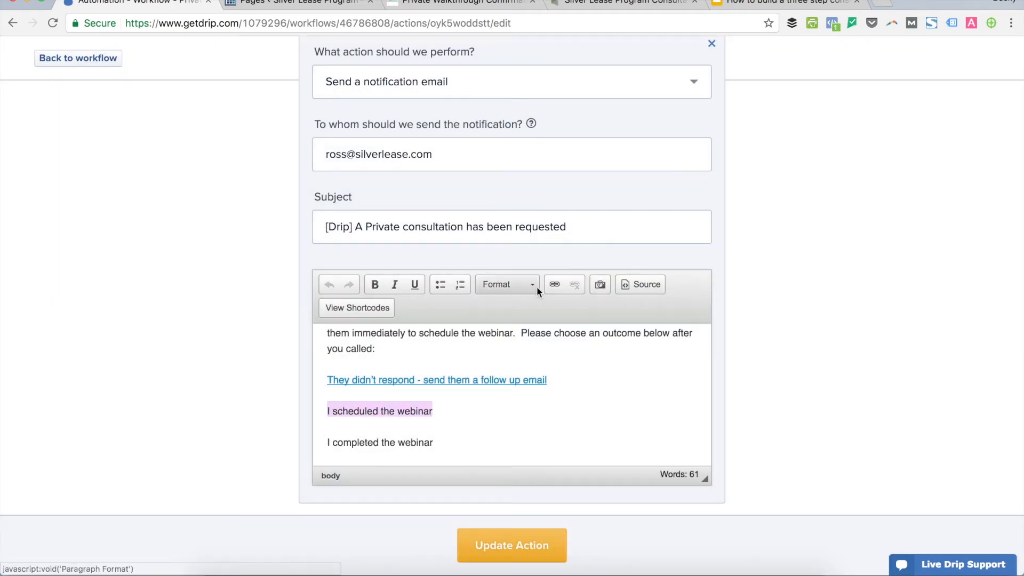
left_click(555, 284)
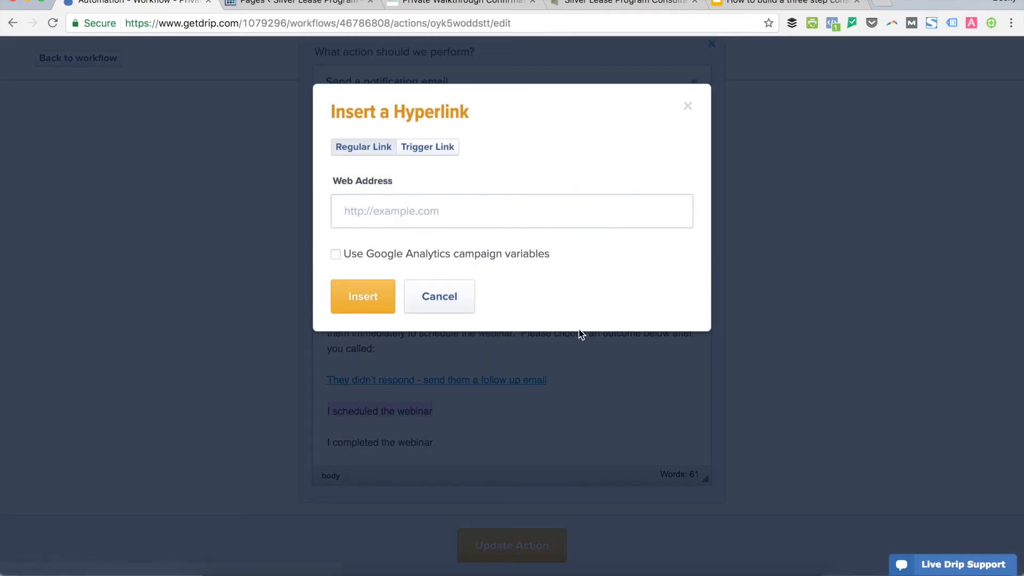
left_click(419, 157)
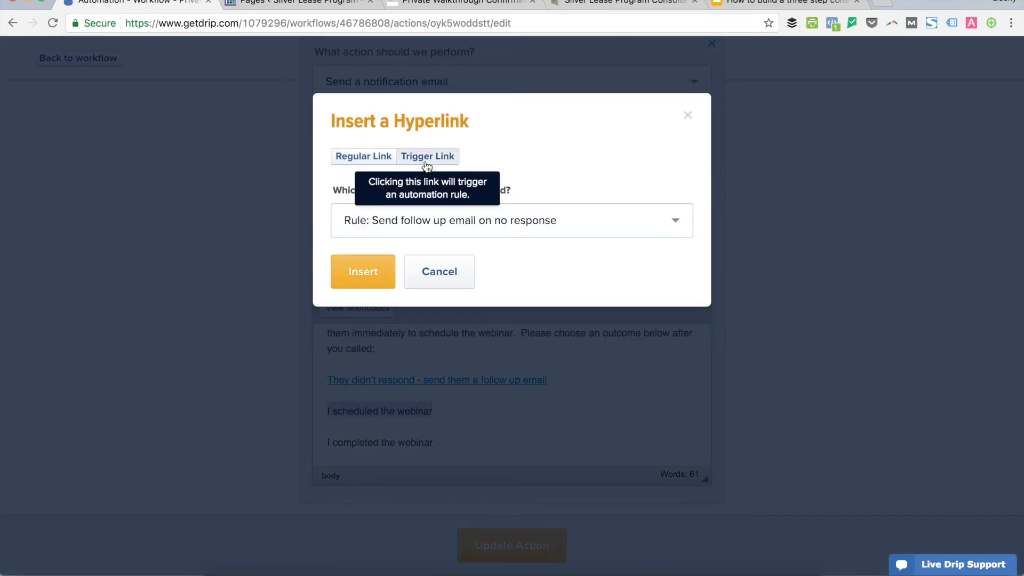
left_click(525, 221)
left_click(473, 370)
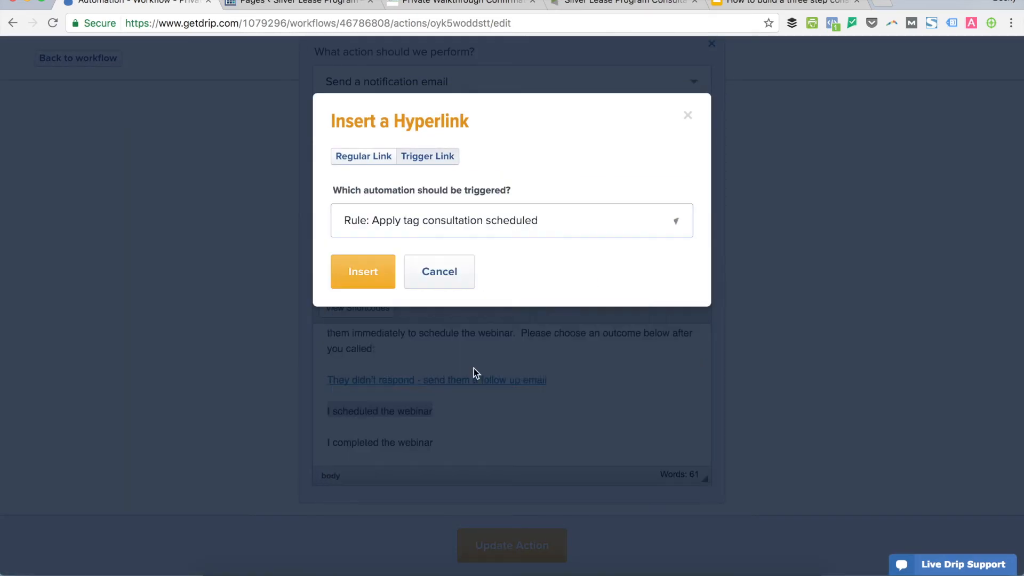
left_click(385, 293)
left_click(384, 355)
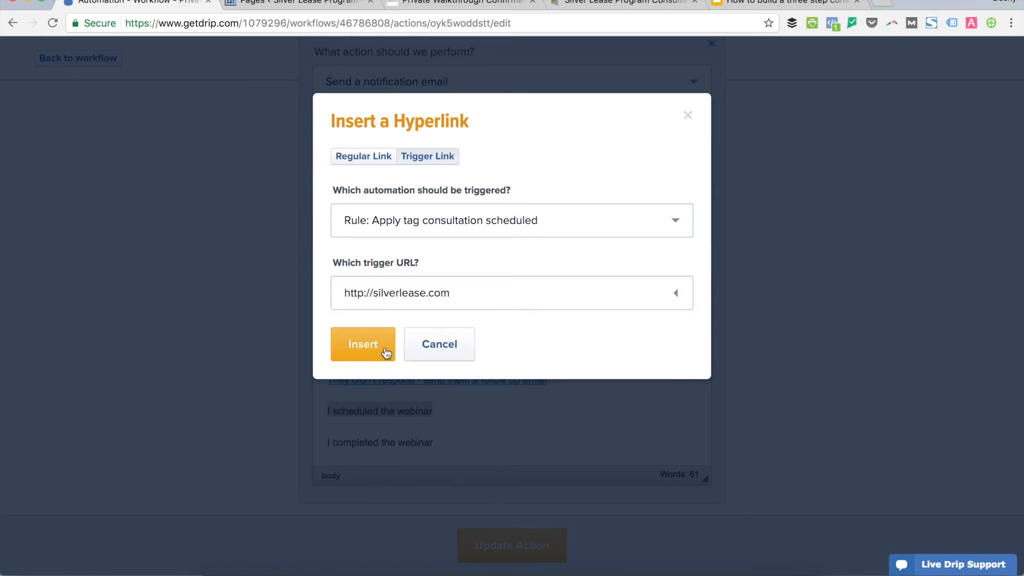
left_click(378, 357)
left_click_drag(435, 443, 322, 439)
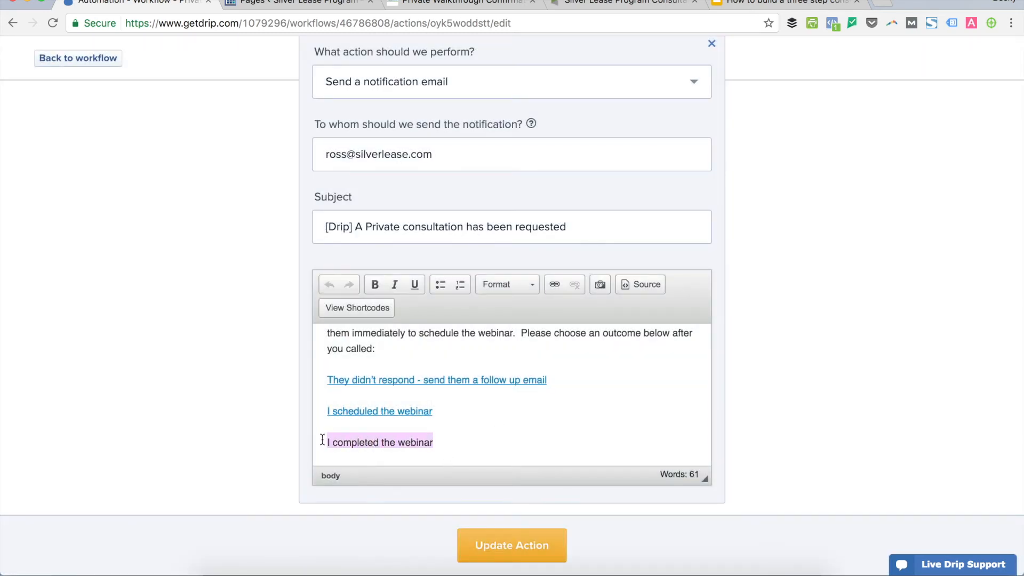
left_click(555, 284)
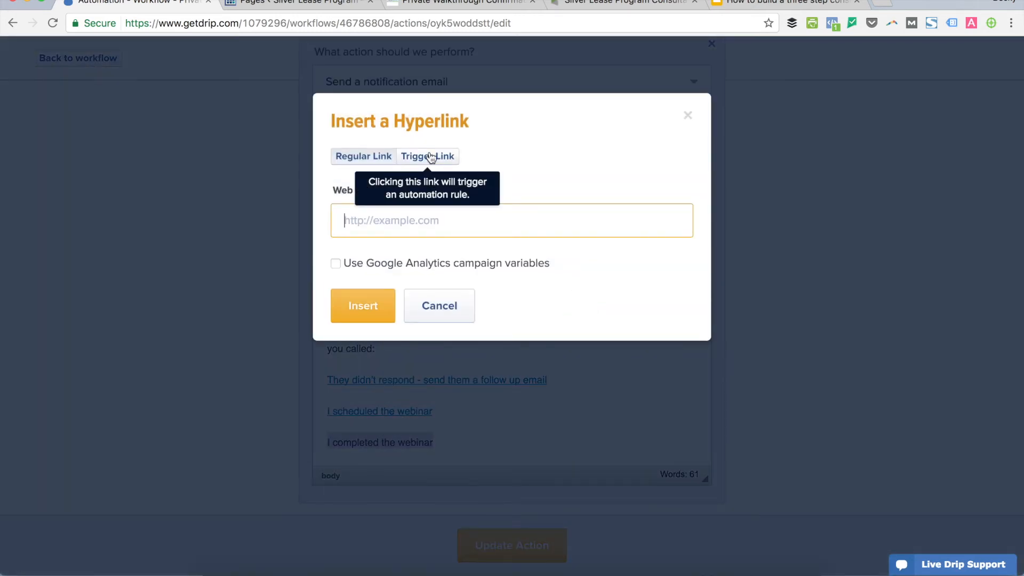
left_click(431, 157)
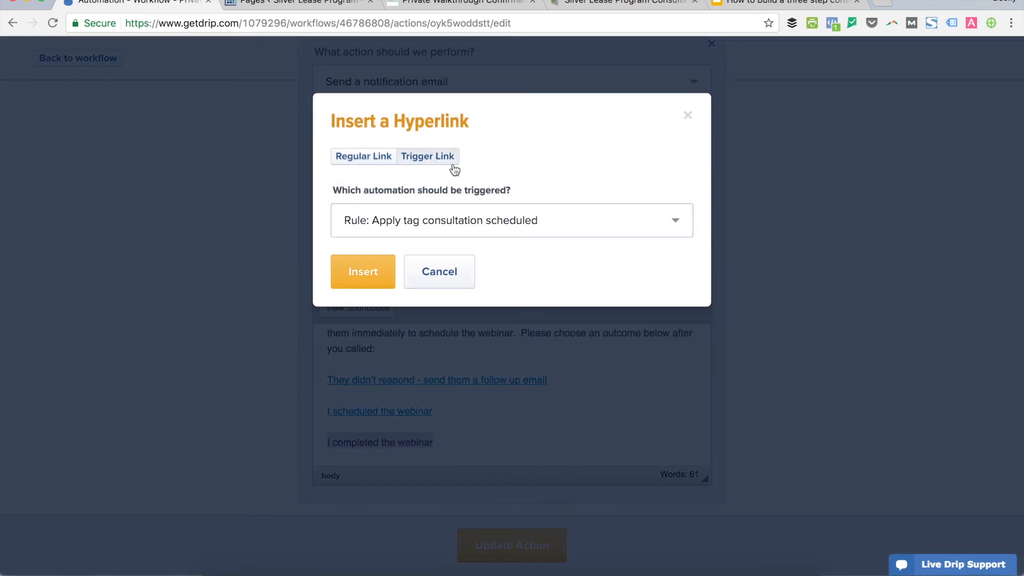
left_click(520, 221)
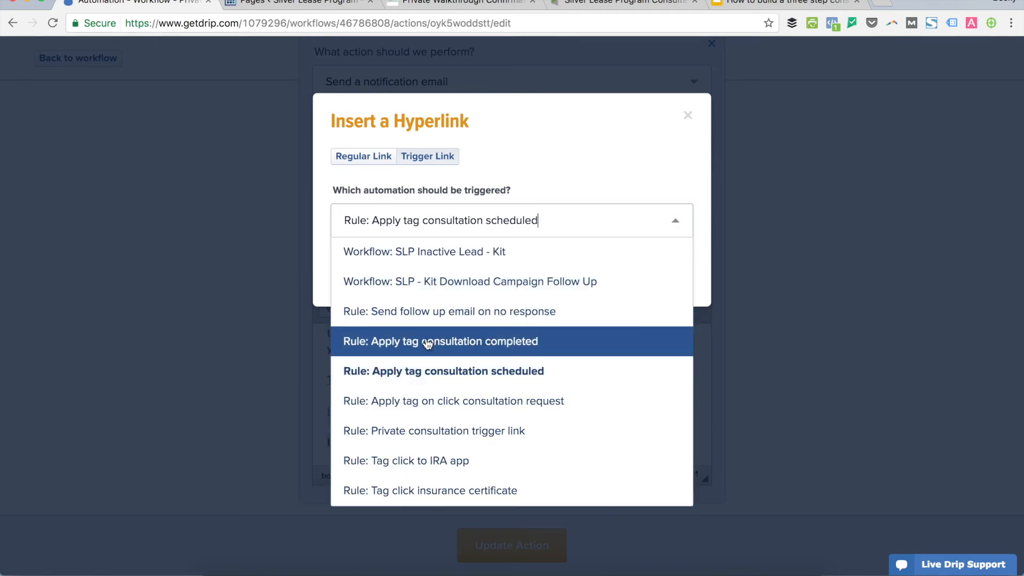
left_click(457, 341)
left_click(400, 293)
left_click(400, 353)
left_click(373, 347)
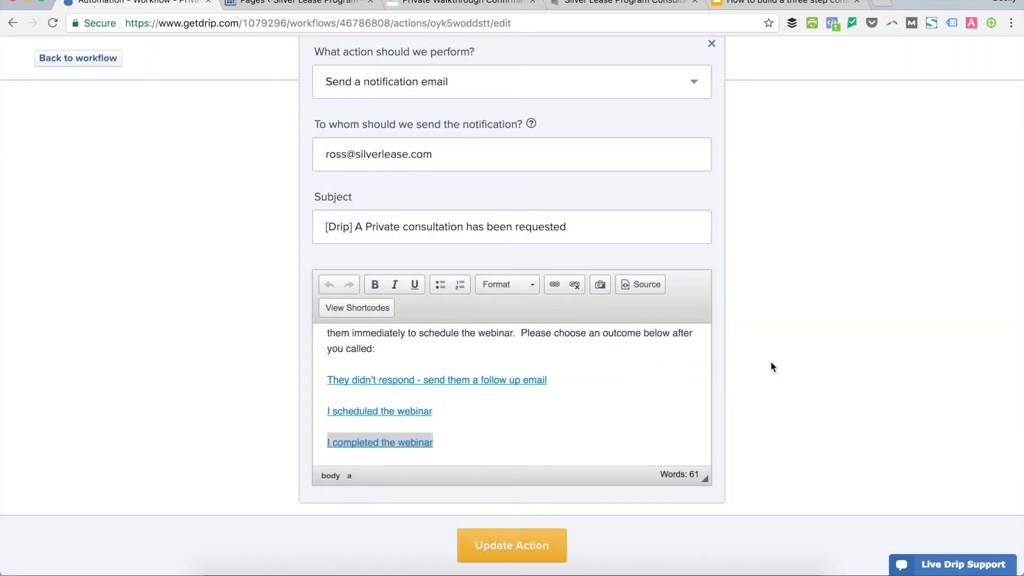
Review the linked email body and update the notification email action.
scroll(570, 408, "down", 1)
left_click(573, 414)
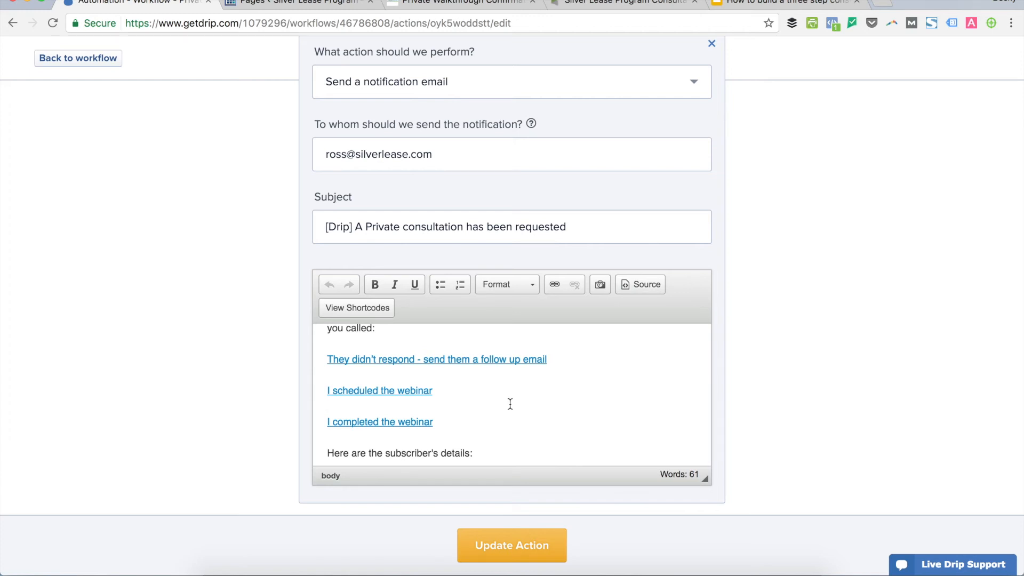
scroll(528, 396, "down", 4)
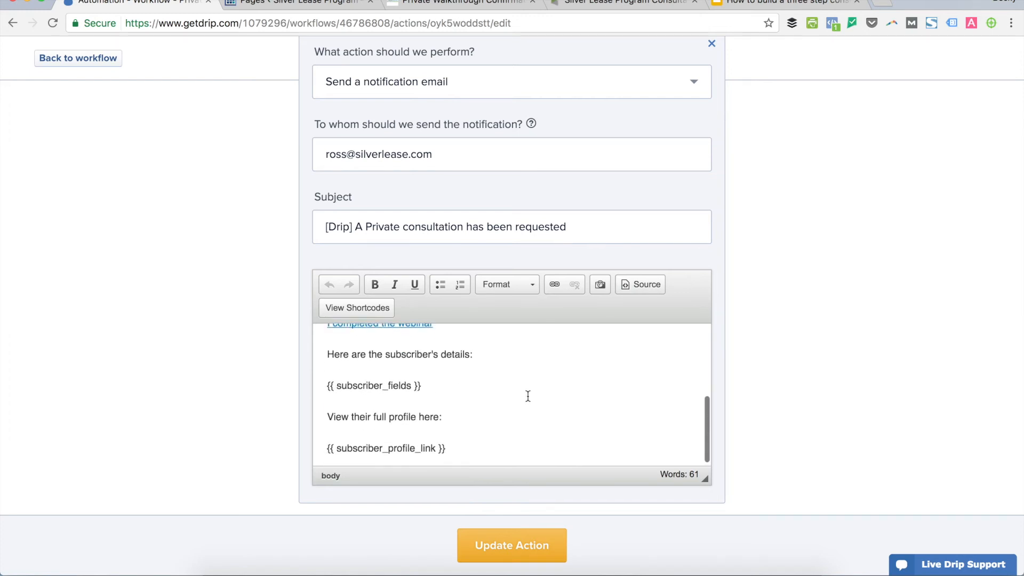
left_click(539, 531)
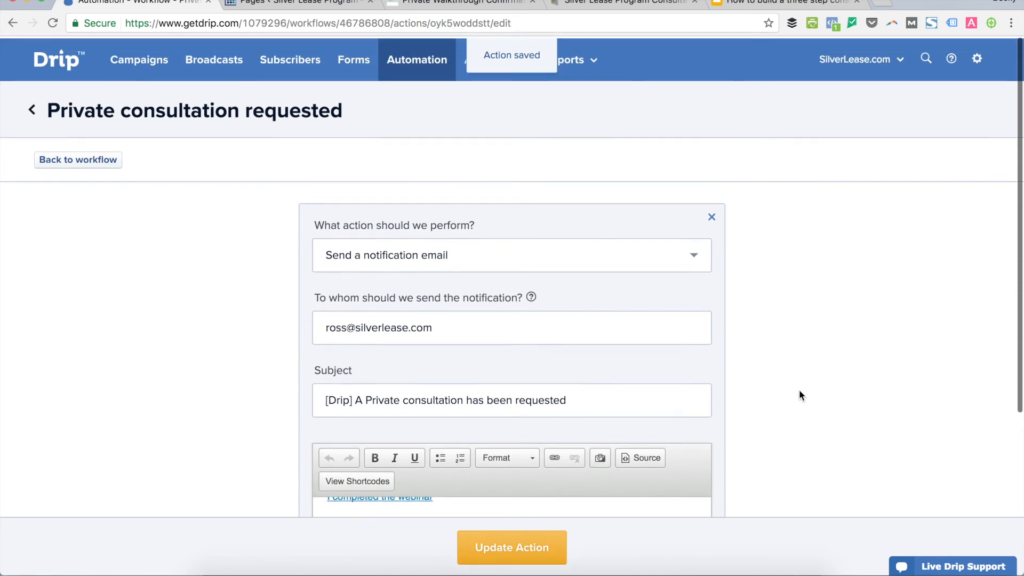
Reopen the 'Private consultation requested' workflow to review its diagram, then go to Campaigns.
left_click(30, 108)
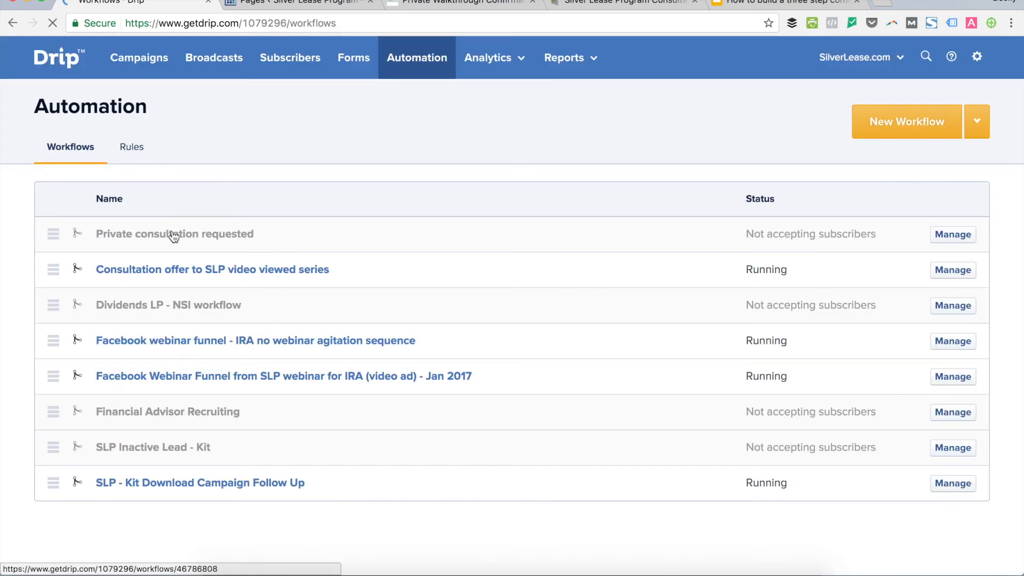
left_click(193, 235)
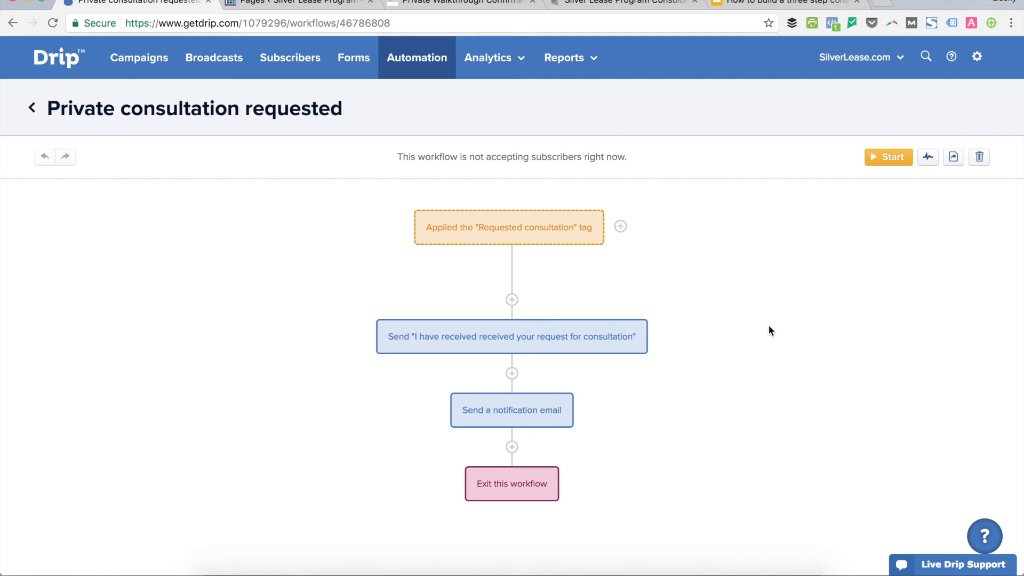
left_click(127, 61)
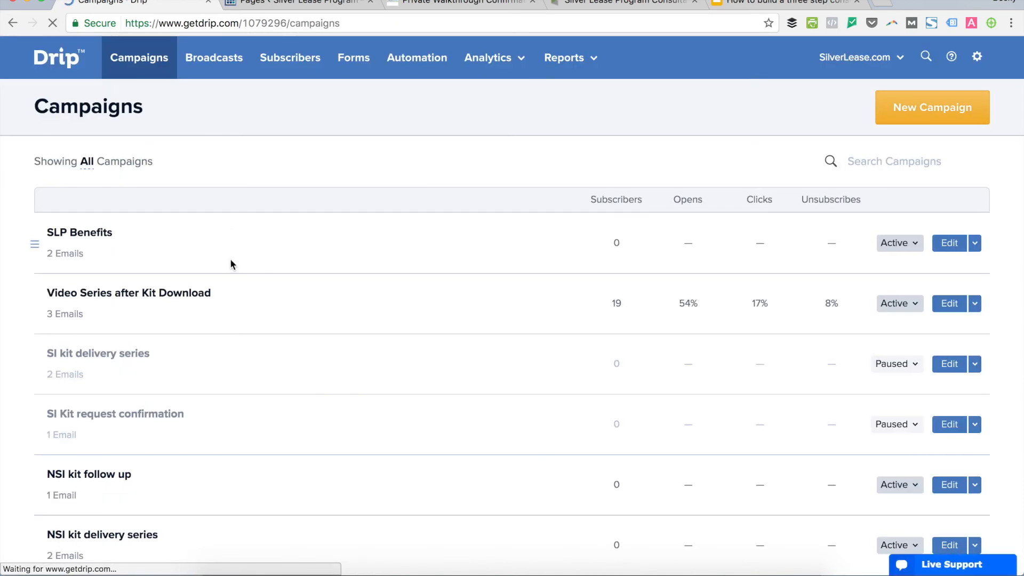
Open the 'Are you ready to profit with silver?' email in Private Walkthrough Stage for editing.
scroll(253, 358, "down", 1)
scroll(252, 357, "down", 3)
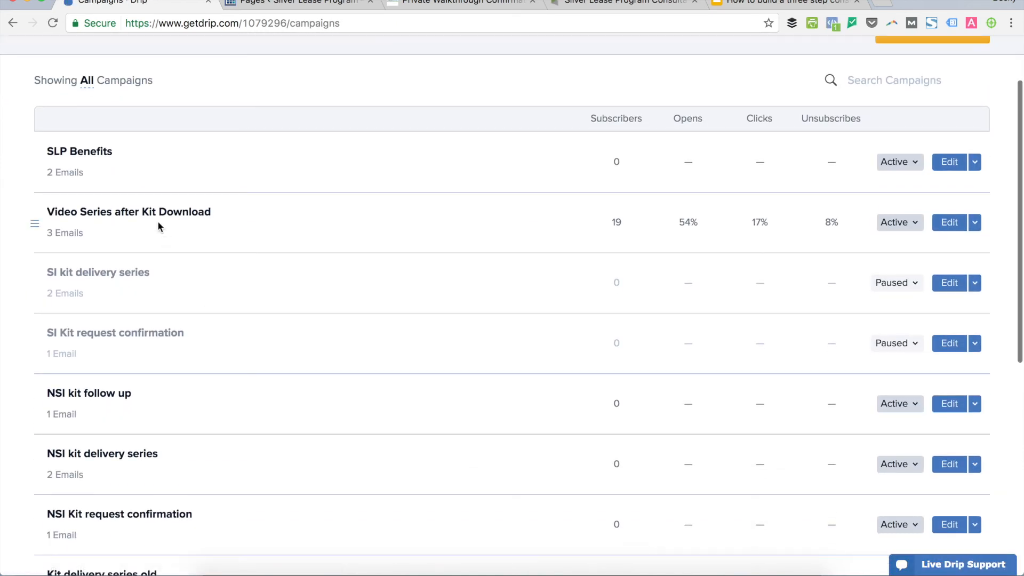
scroll(121, 309, "down", 5)
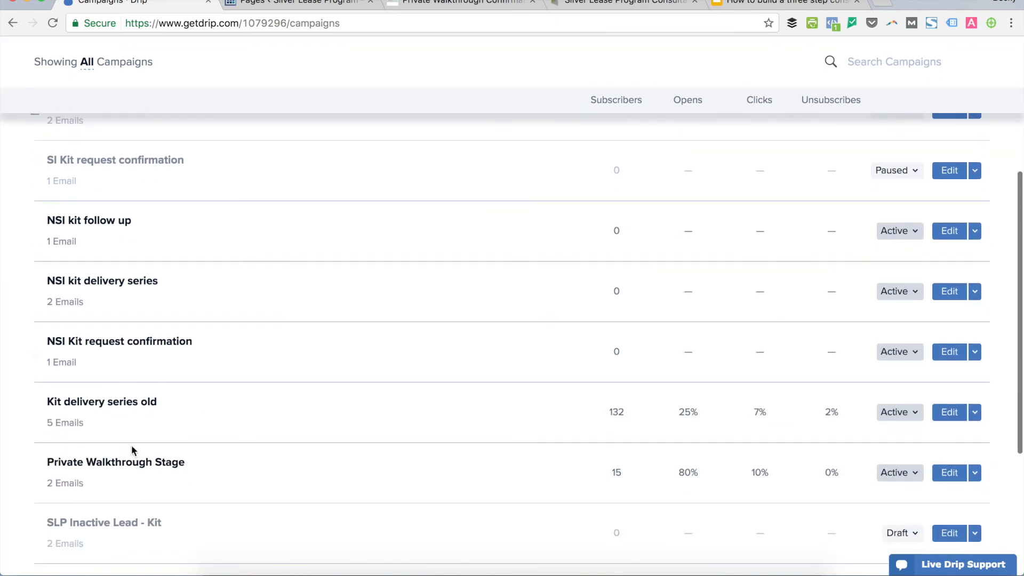
left_click(132, 463)
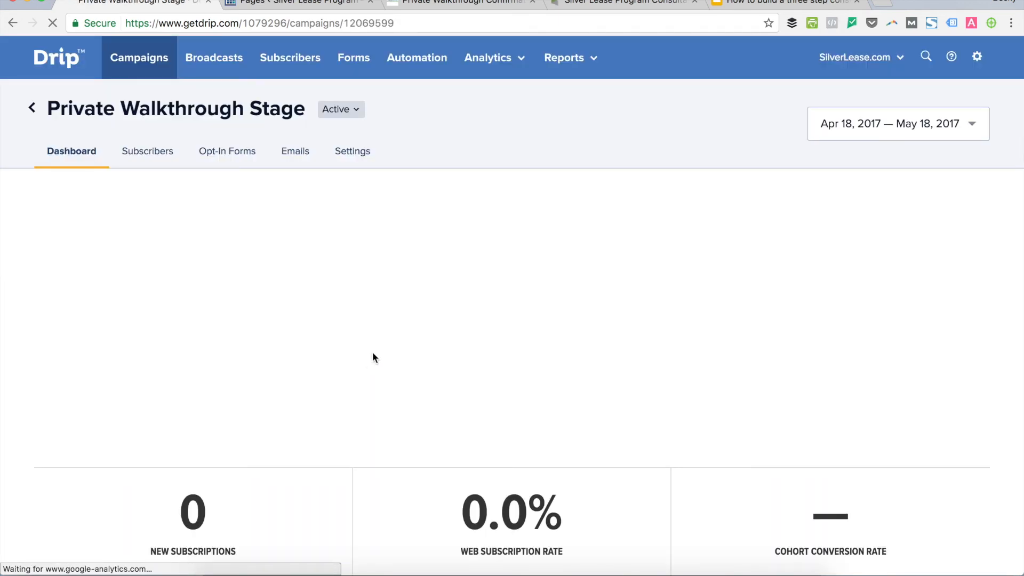
left_click(297, 151)
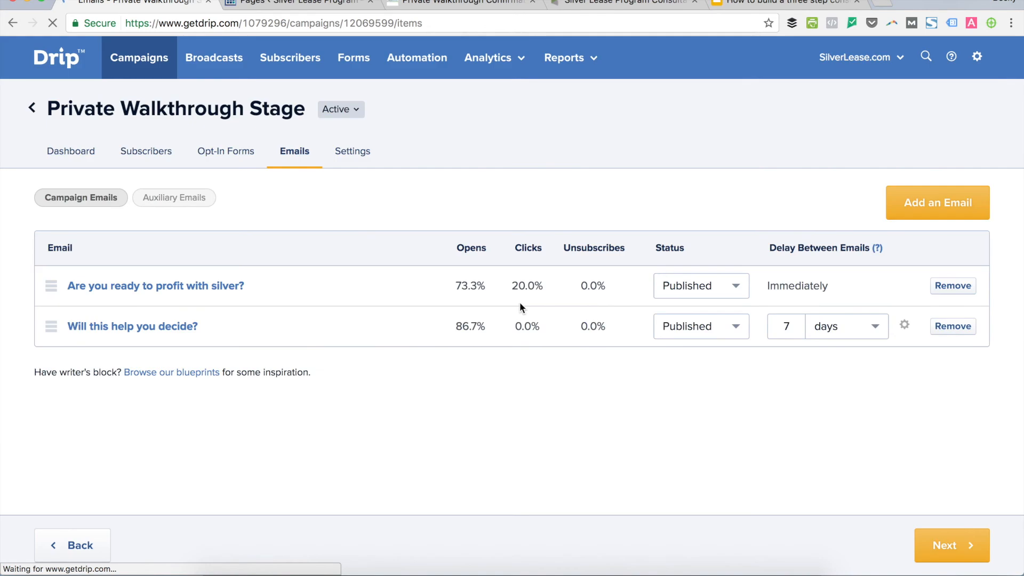
left_click(185, 287)
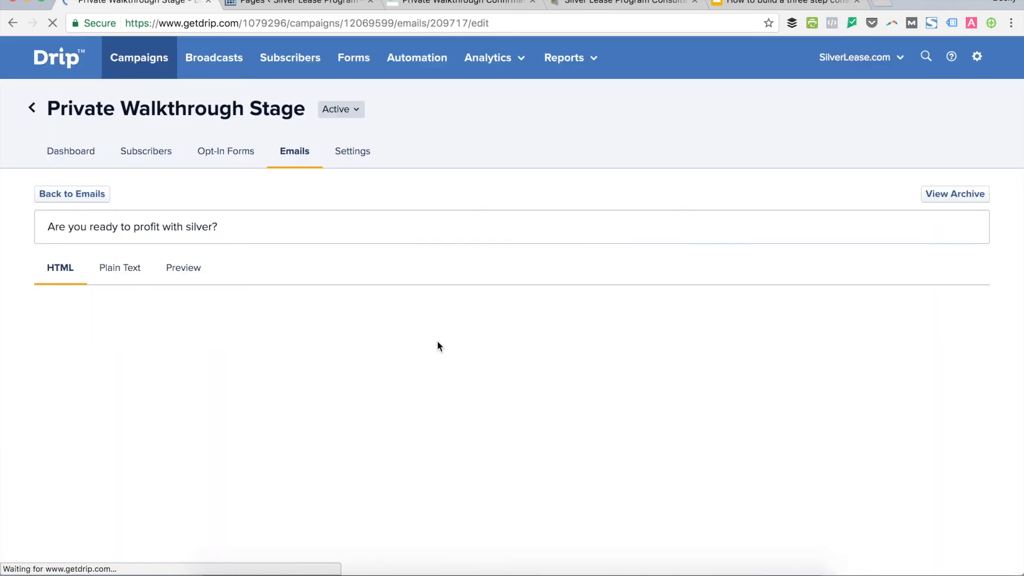
Select the orange Request Private Walkthrough button image in the email body.
scroll(580, 332, "down", 5)
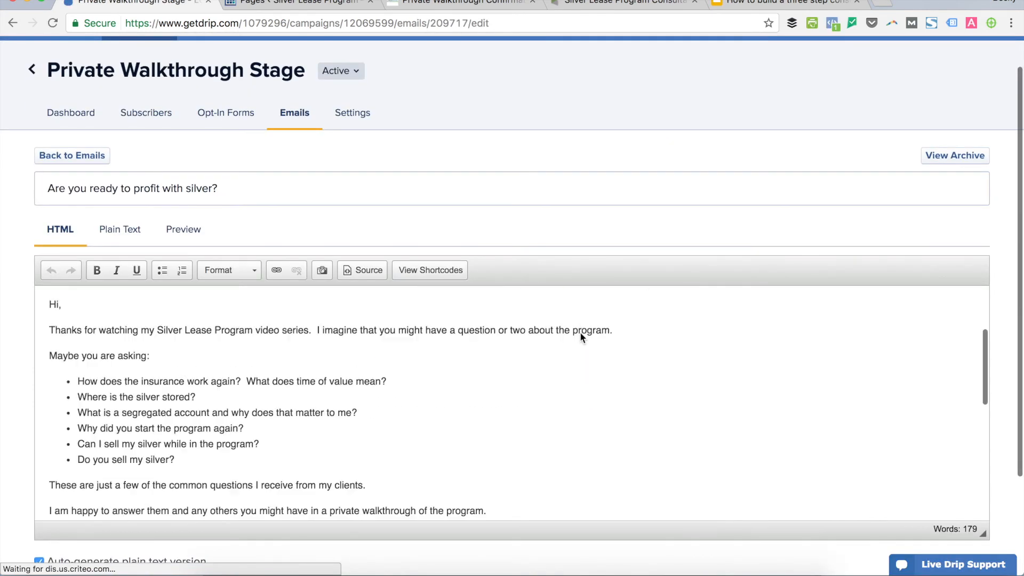
scroll(580, 332, "down", 3)
scroll(313, 356, "up", 1)
left_click(206, 325)
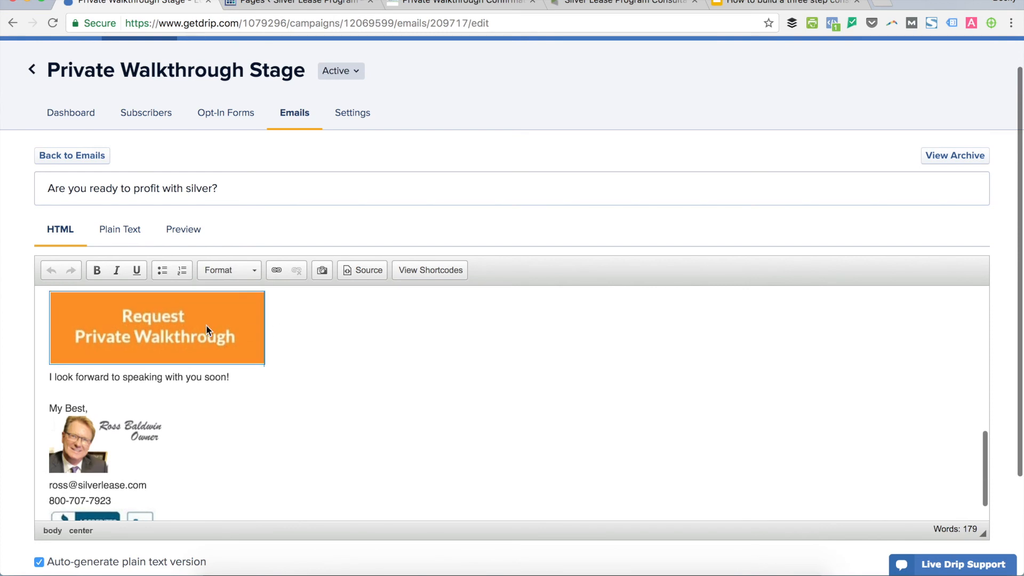
Make the button trigger 'Apply tag on click consultation request' via the private-walkthrough-confirmation URL, then return to Campaigns.
left_click(275, 270)
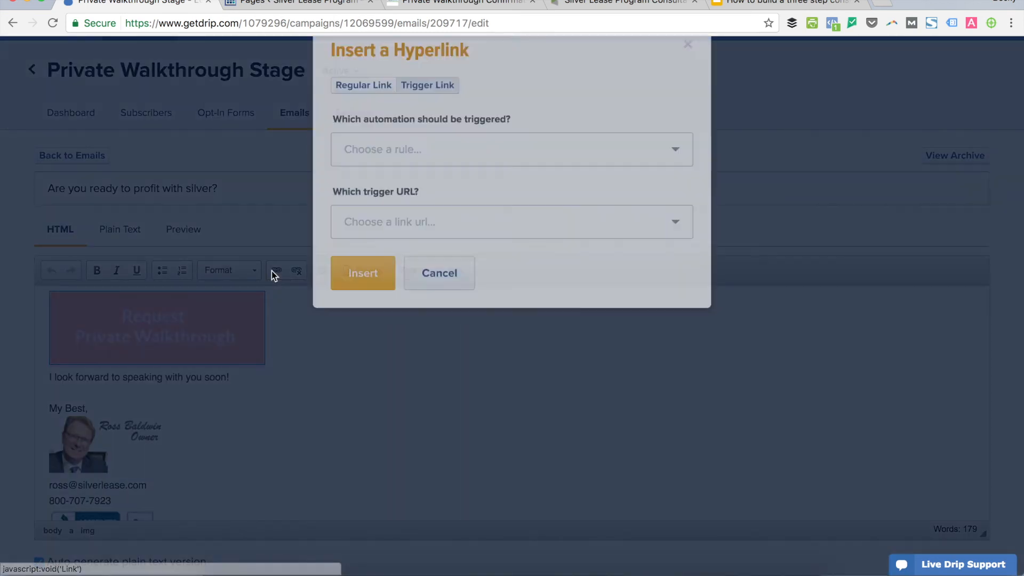
left_click(451, 227)
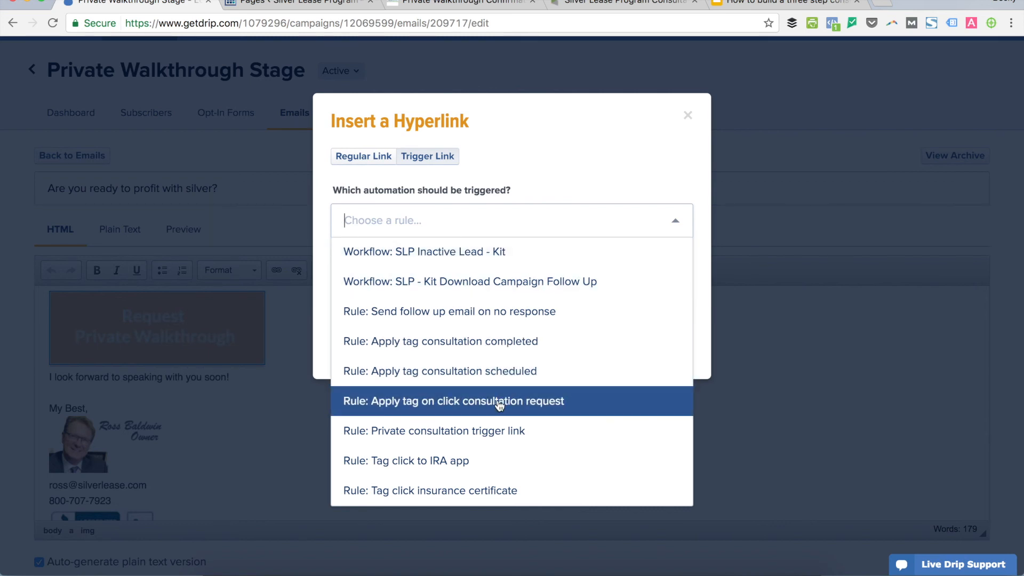
left_click(551, 409)
left_click(464, 304)
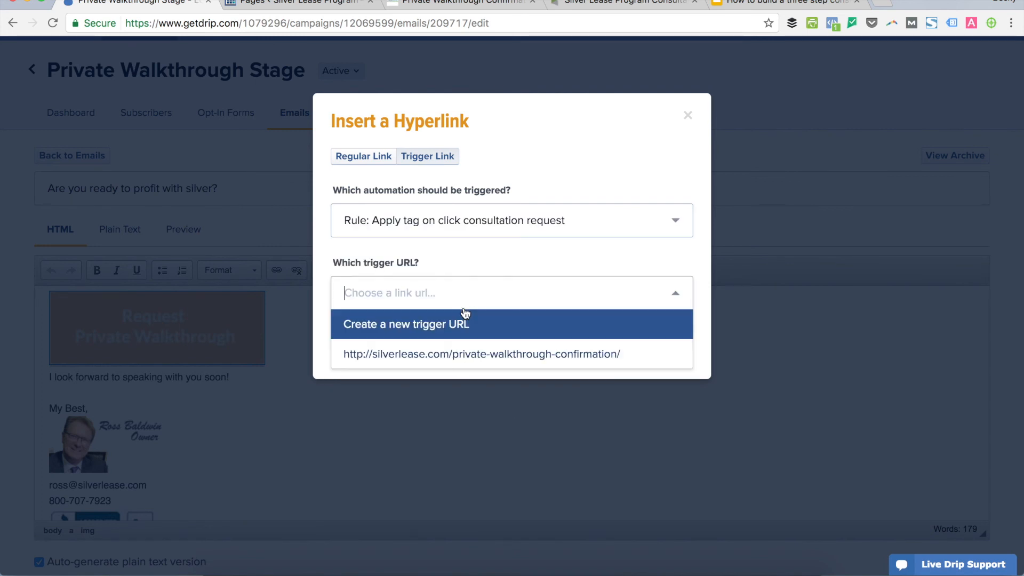
left_click(452, 354)
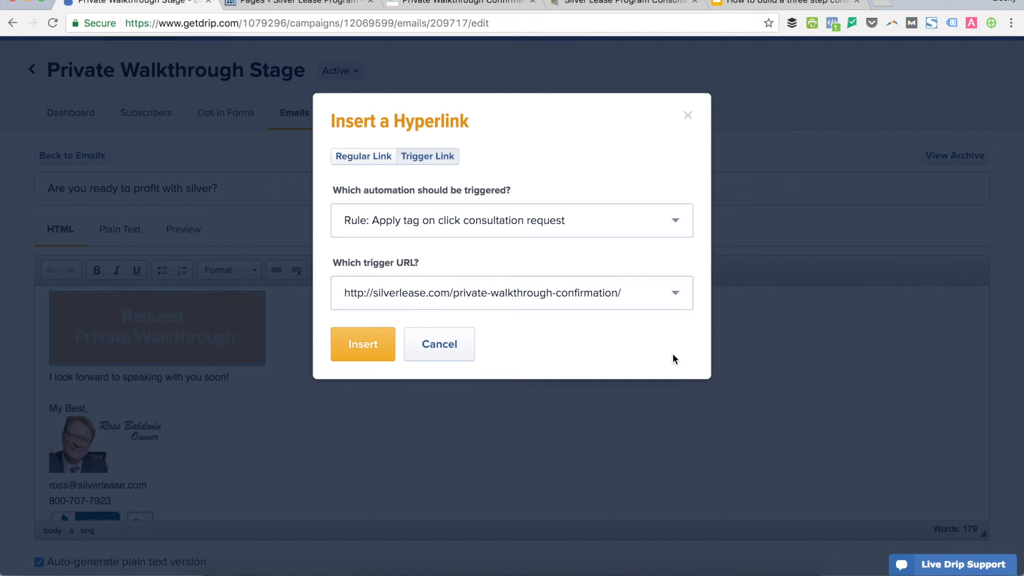
left_click(353, 346)
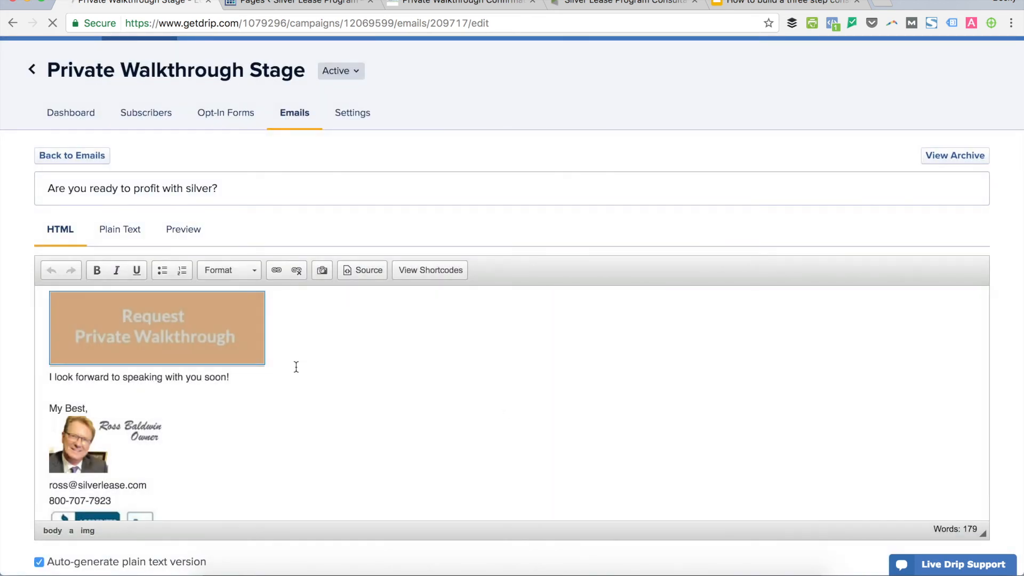
left_click(363, 348)
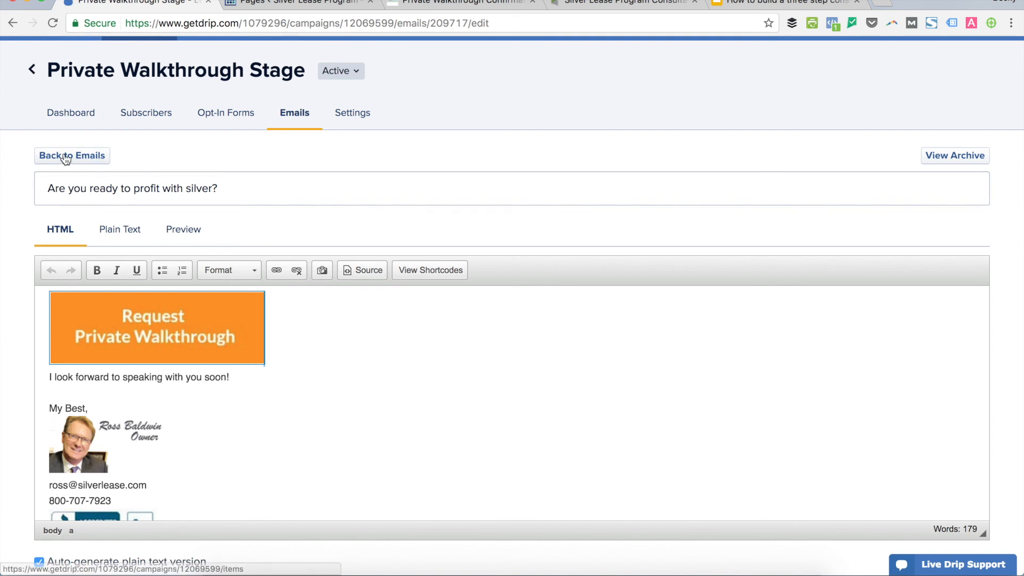
left_click(32, 69)
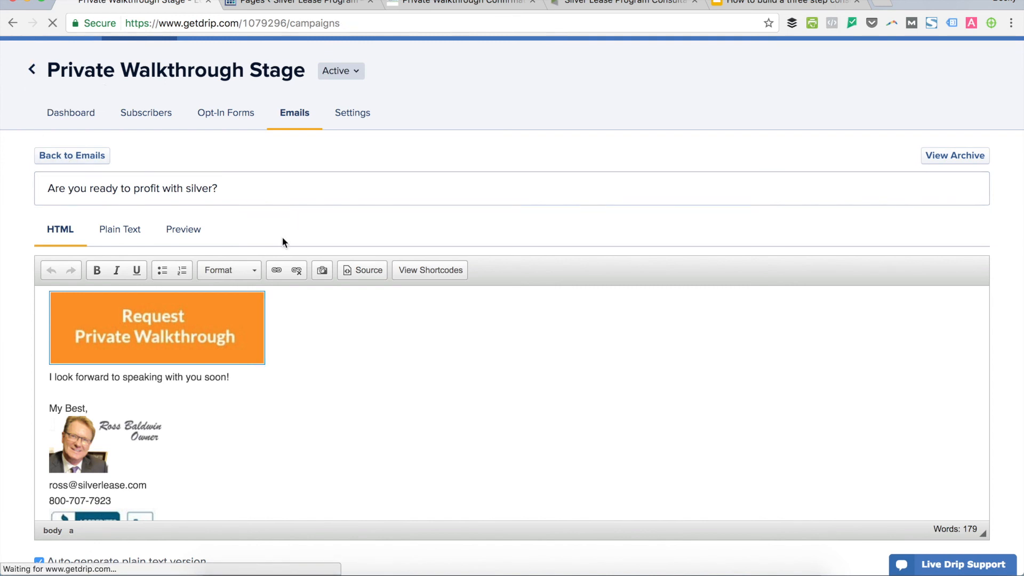